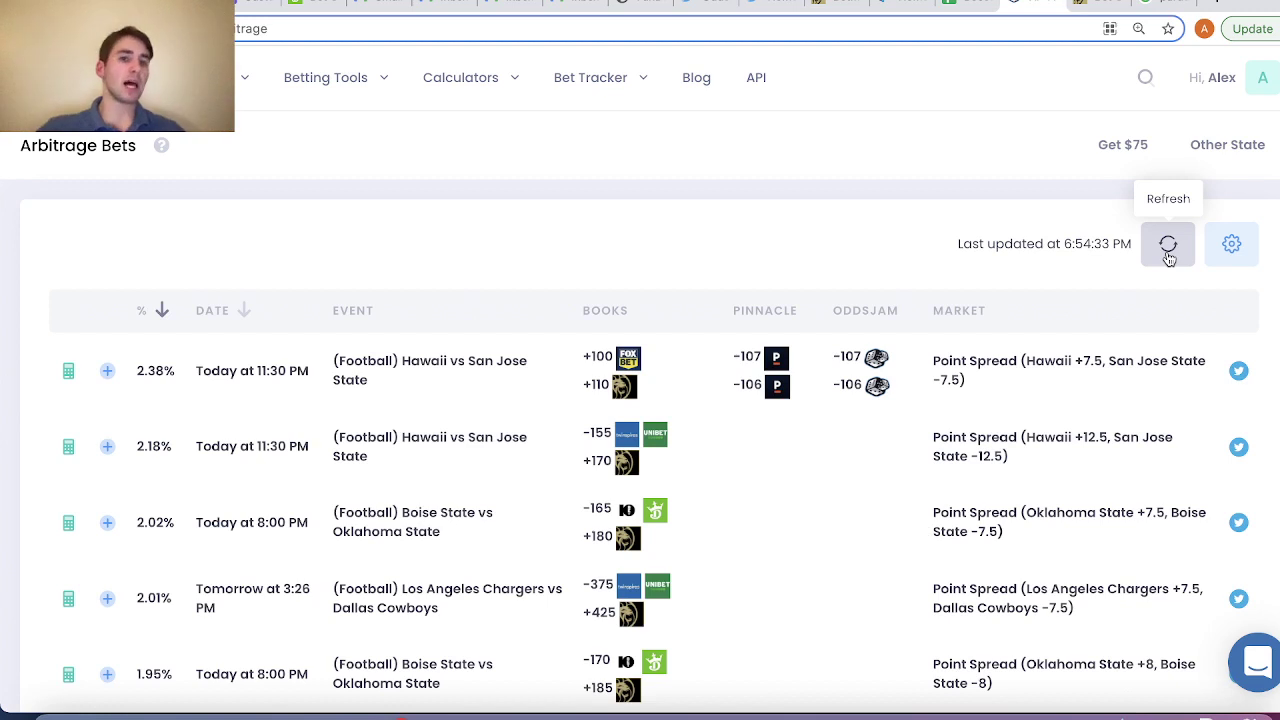
Refresh the arbitrage bets and calculate the Hawaii +8 / San Jose State -8 arbitrage with a $500 stake on Hawaii.
{"action": "left_click", "coordinate": [1168, 252]}
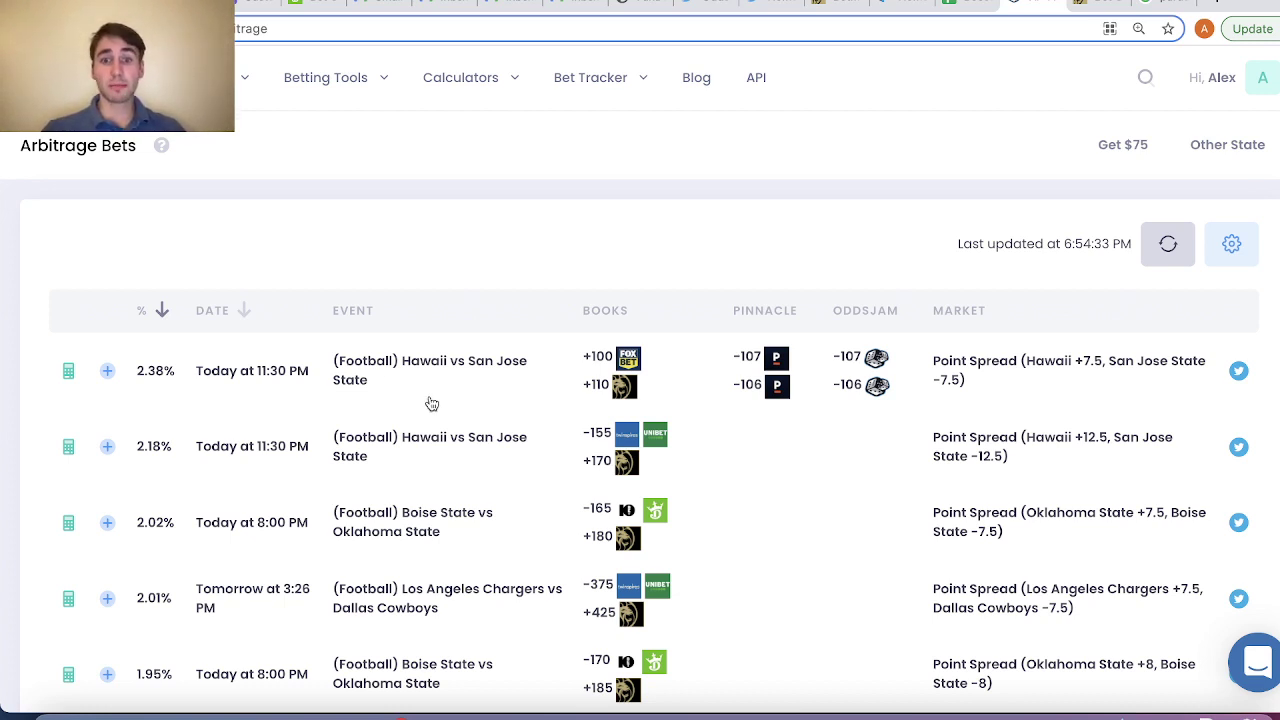
{"action": "left_click", "coordinate": [1167, 244]}
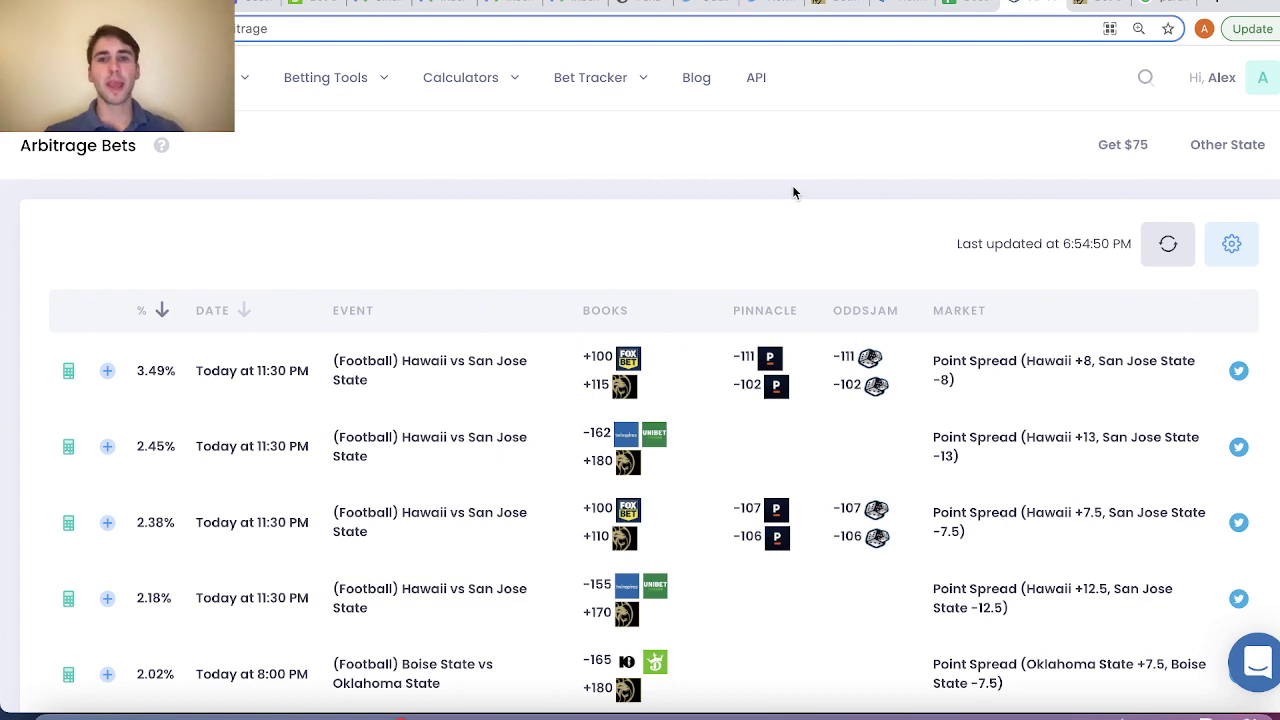
{"action": "left_click", "coordinate": [69, 372]}
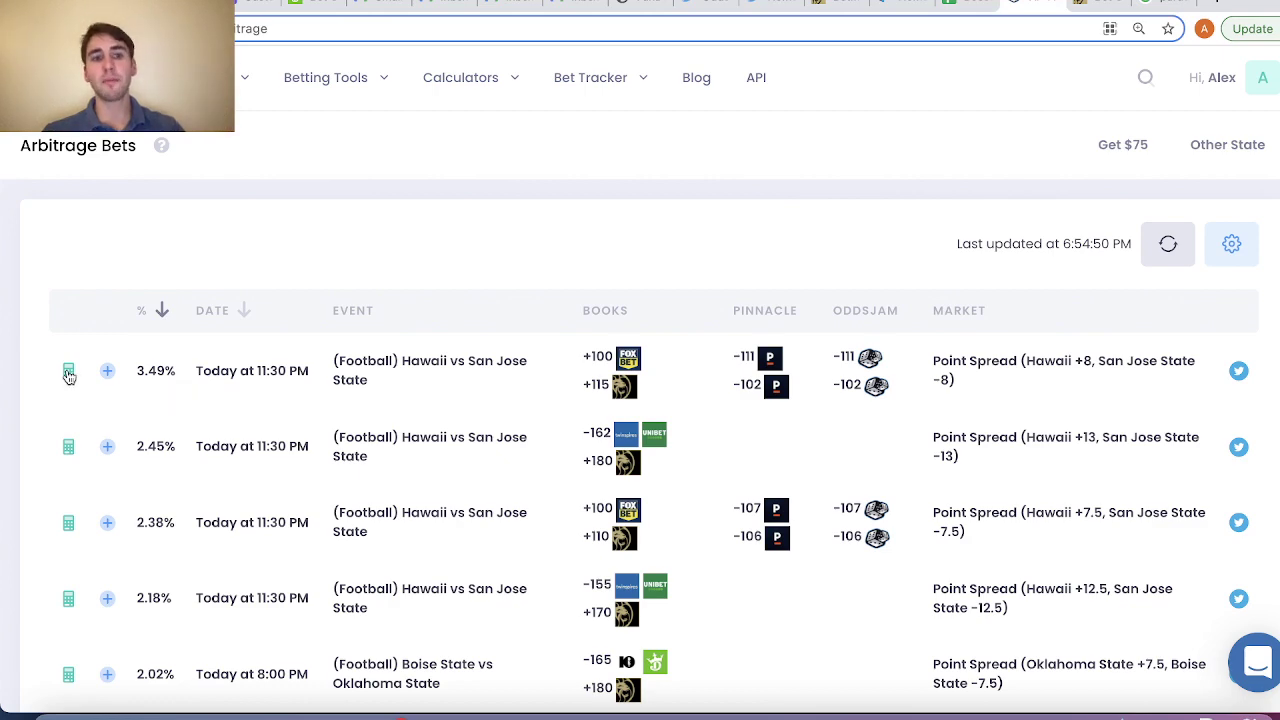
{"action": "left_click", "coordinate": [817, 266]}
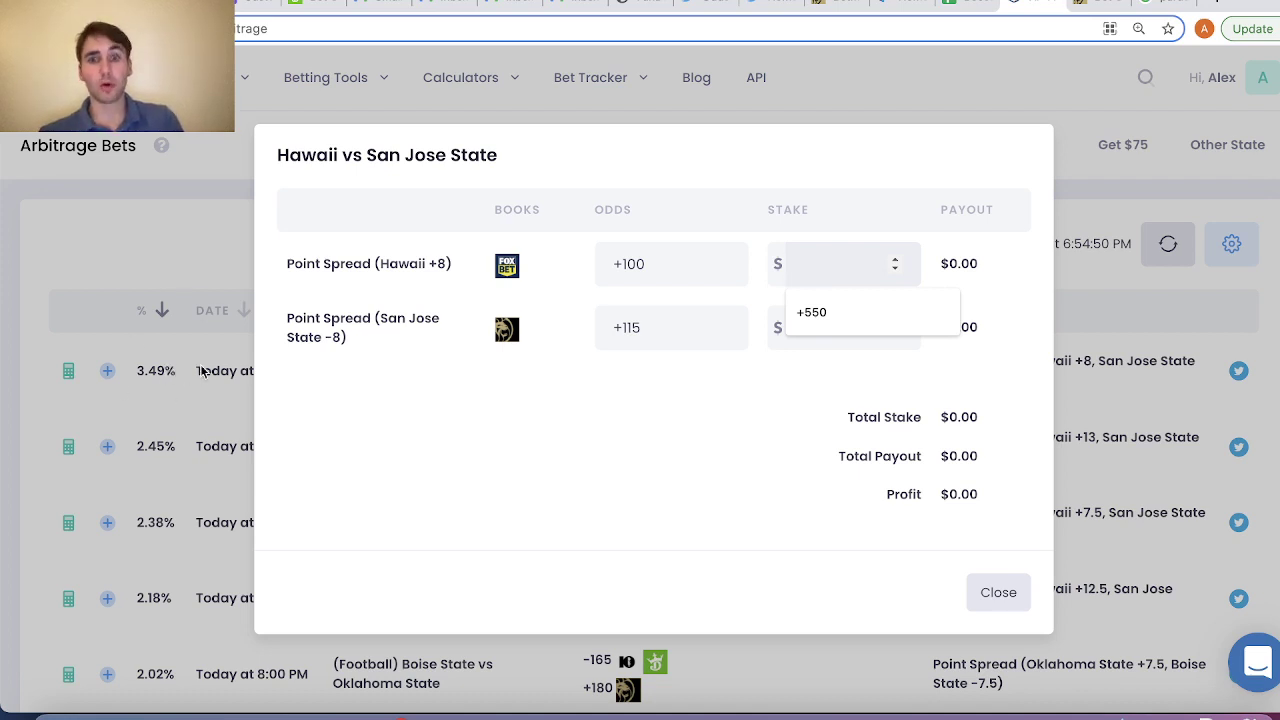
{"action": "type", "text": "500"}
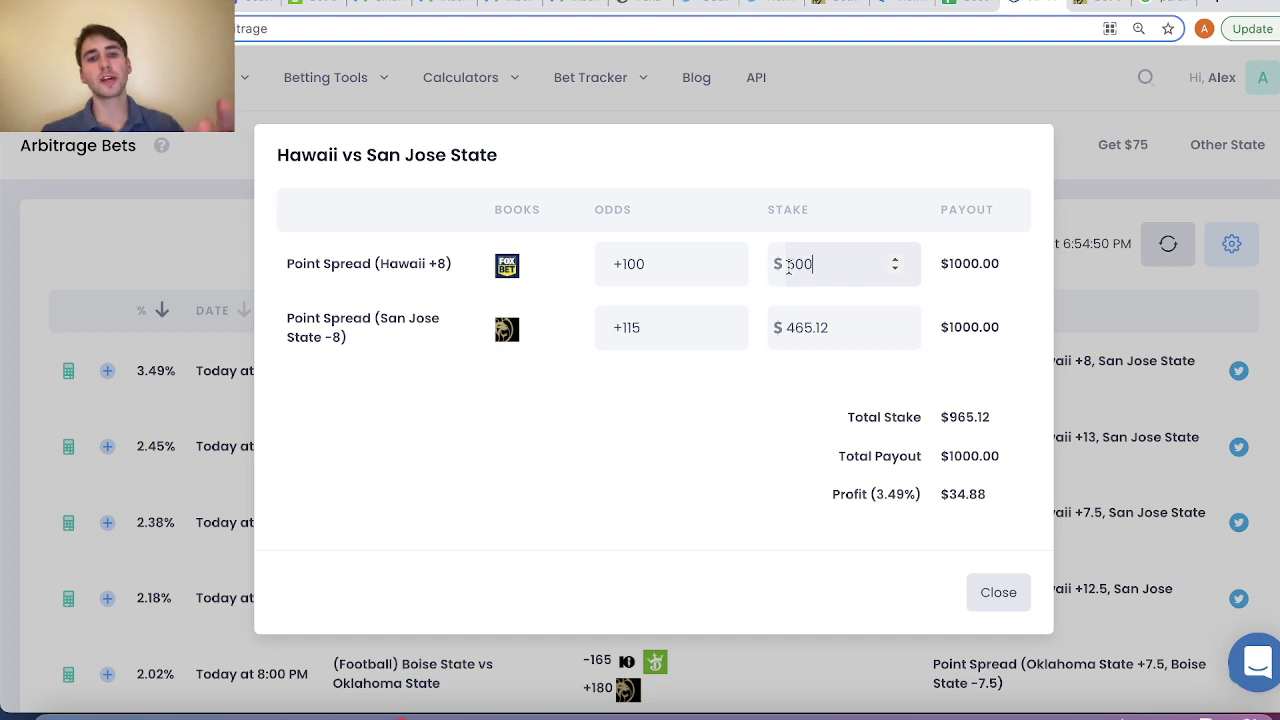
Examine the stakes, profit, point spreads and odds in the Hawaii vs San Jose State calculation, and close it.
{"action": "double_click", "coordinate": [810, 330]}
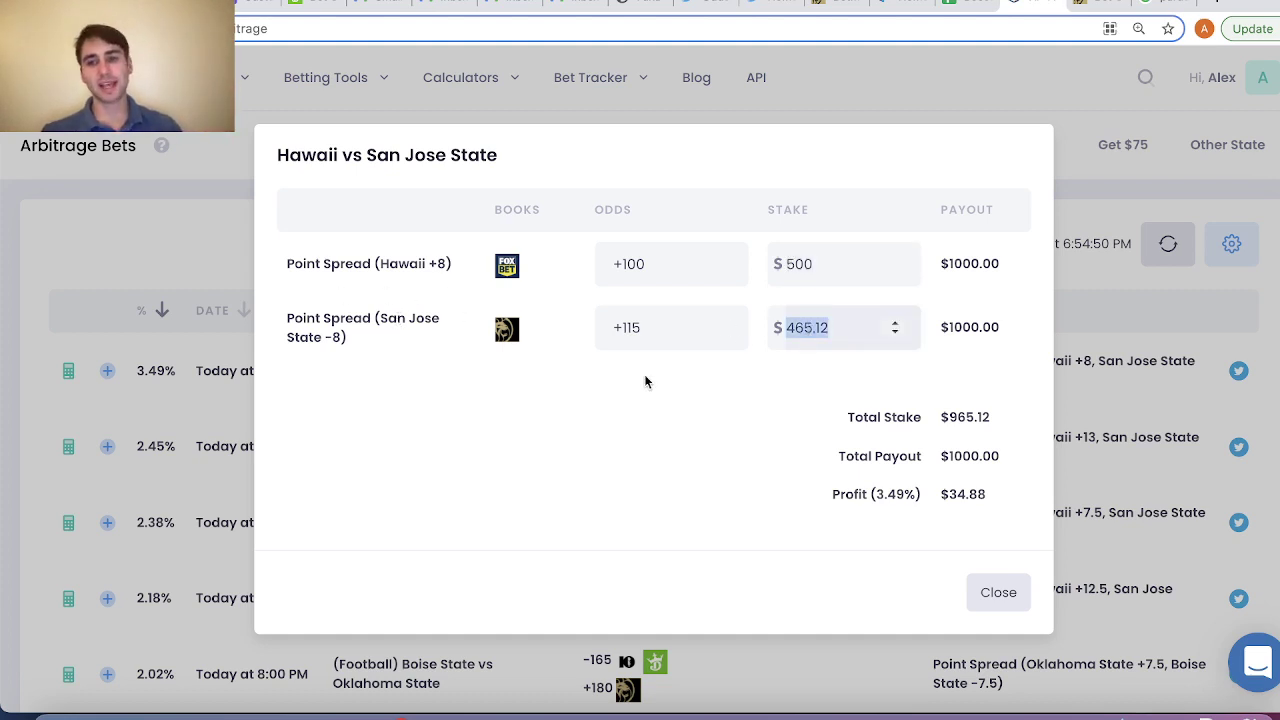
{"action": "left_click", "coordinate": [970, 500]}
{"action": "double_click", "coordinate": [970, 497]}
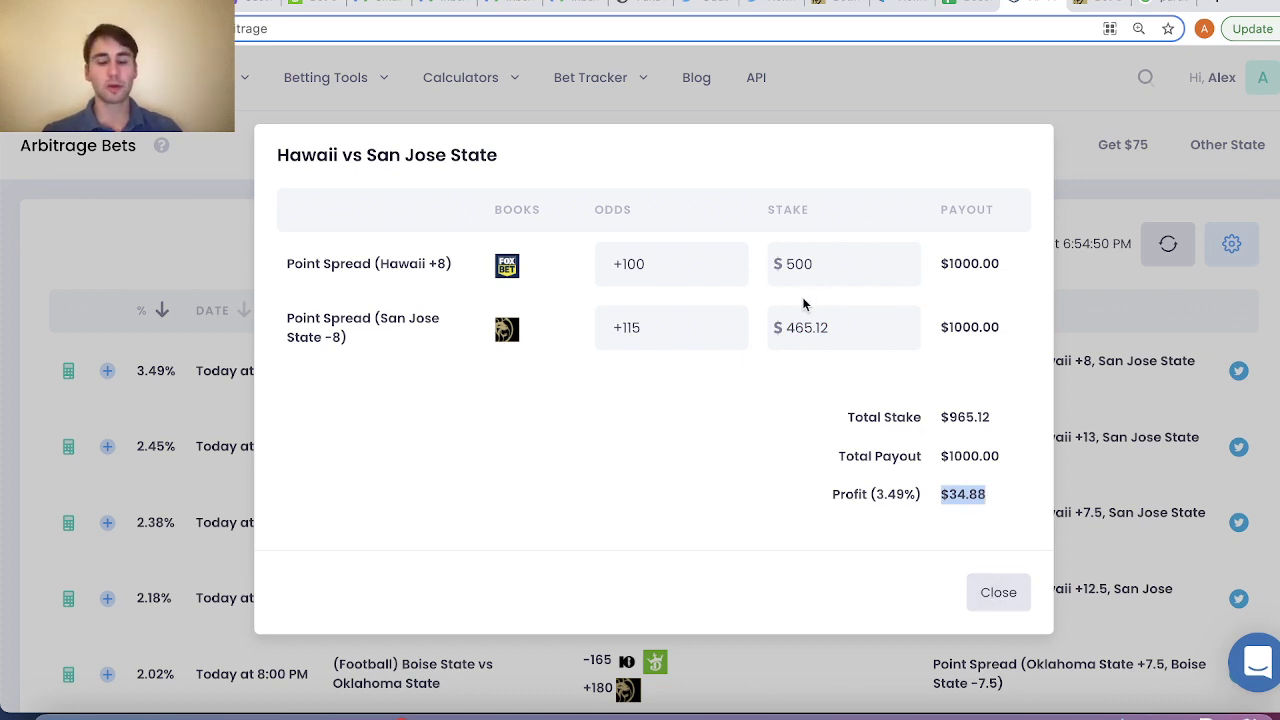
{"action": "left_click", "coordinate": [826, 260]}
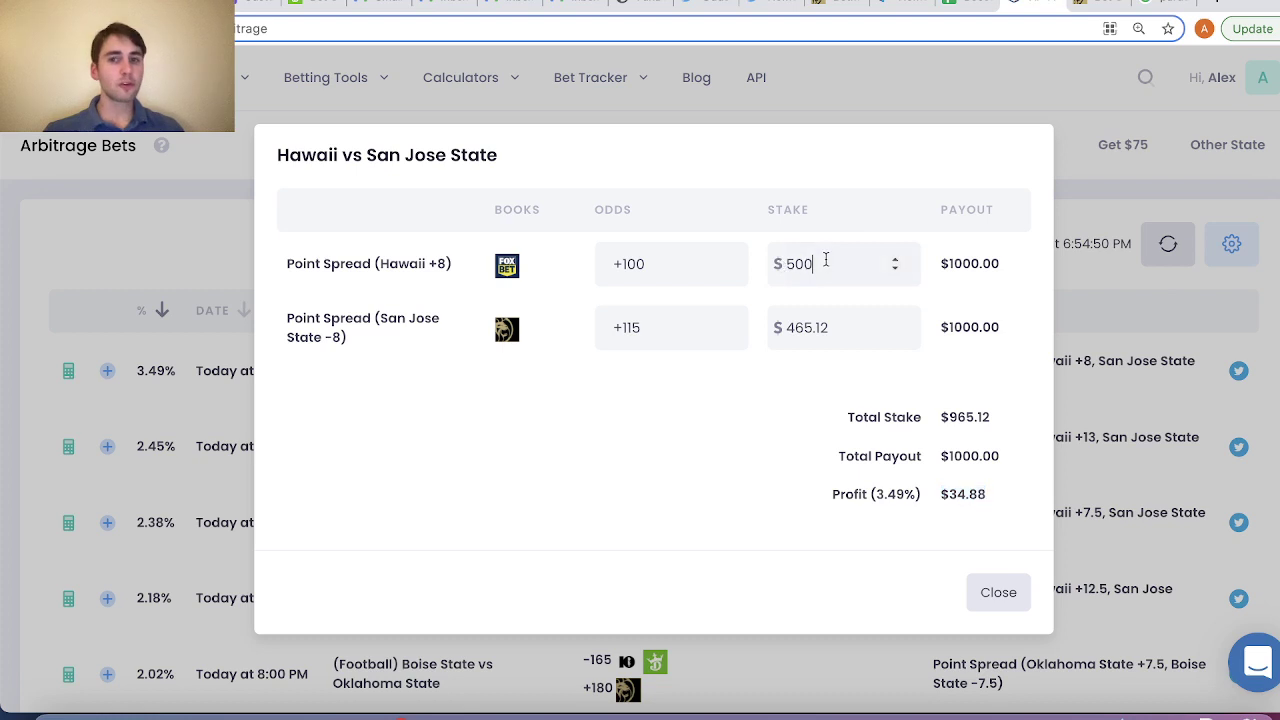
{"action": "left_click_drag", "start_coordinate": [826, 260], "coordinate": [702, 233]}
{"action": "triple_click", "coordinate": [405, 317]}
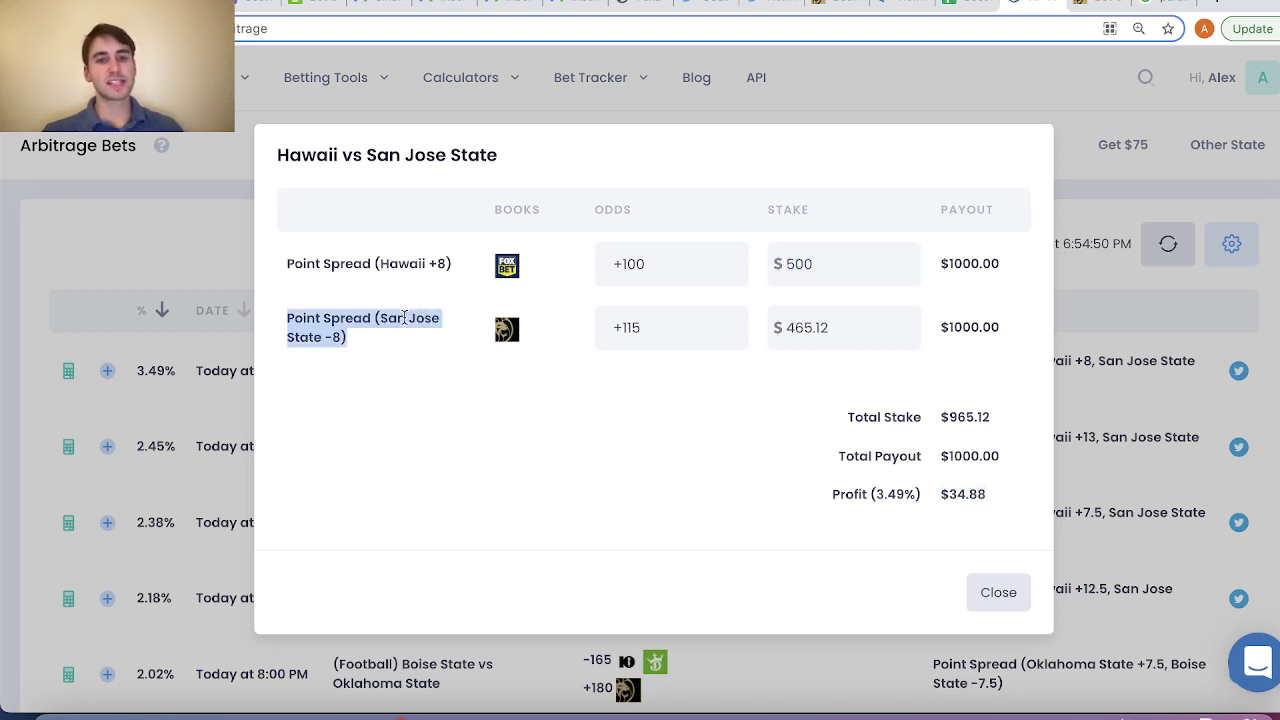
{"action": "triple_click", "coordinate": [412, 263]}
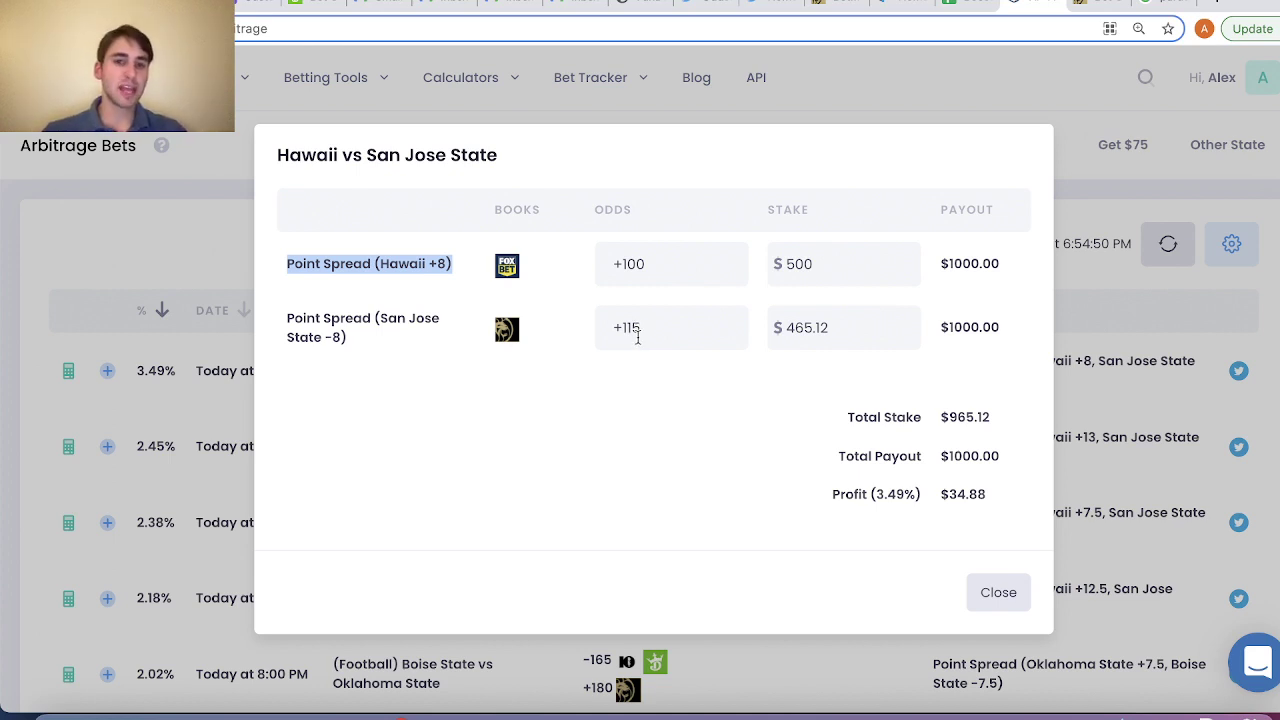
{"action": "left_click_drag", "start_coordinate": [654, 331], "coordinate": [531, 320]}
{"action": "left_click", "coordinate": [605, 250]}
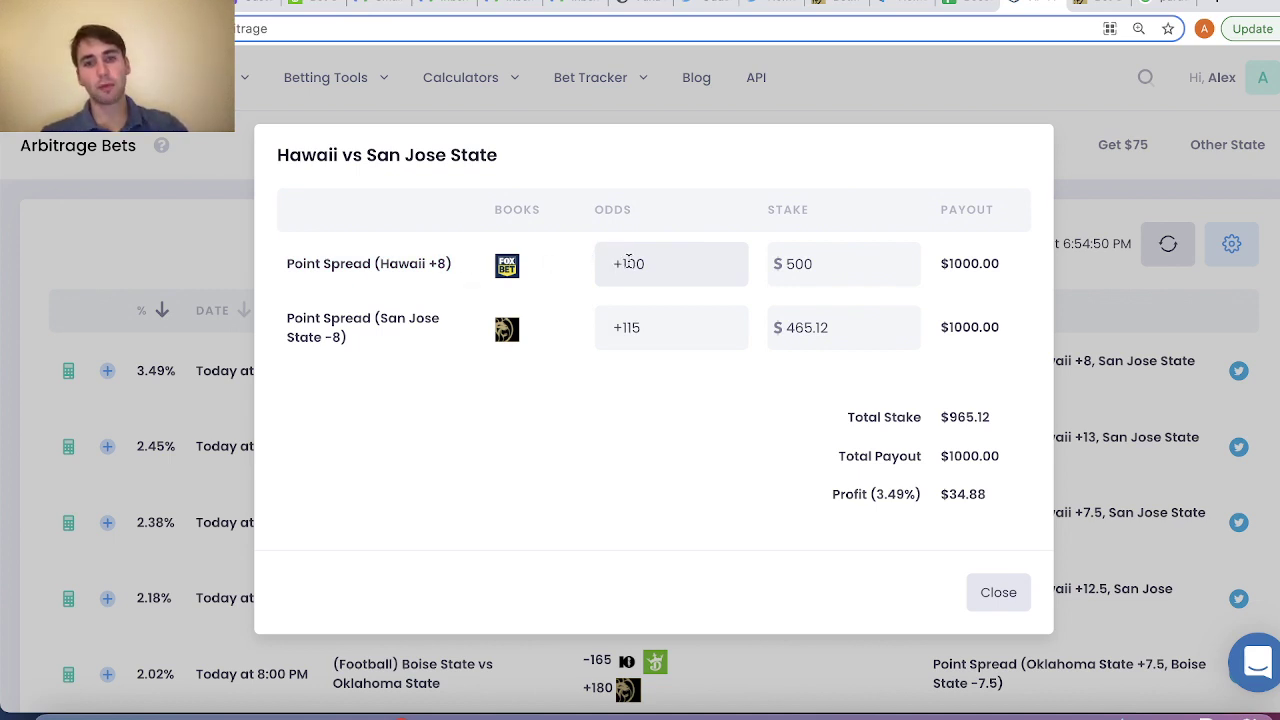
{"action": "triple_click", "coordinate": [634, 334]}
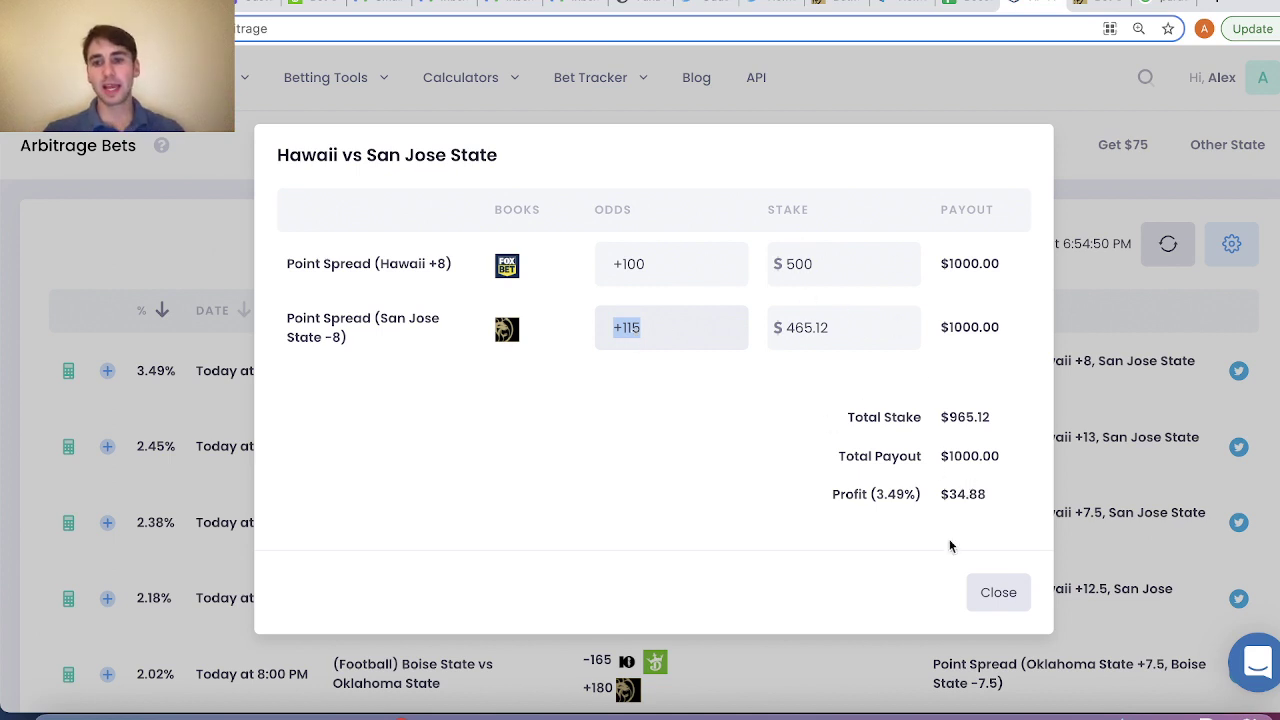
{"action": "left_click", "coordinate": [1001, 594]}
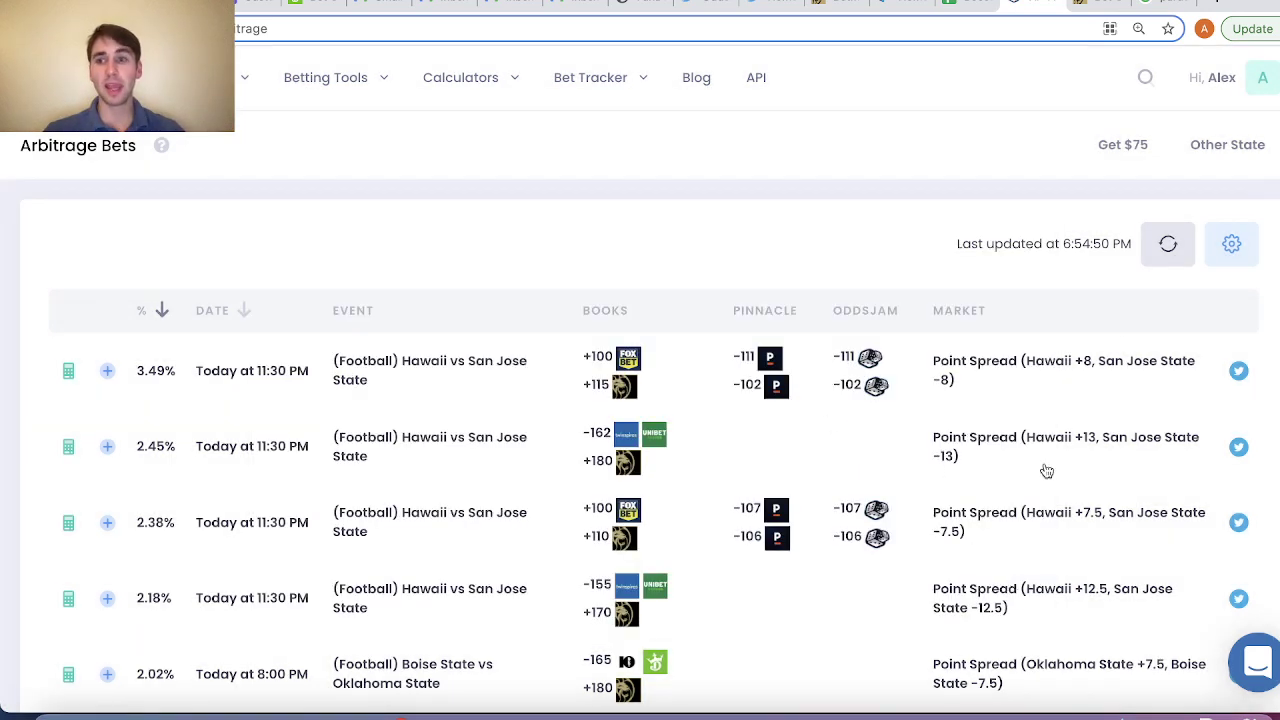
Refresh the arbitrage bets and calculate the no-vig fair odds for US odds of -111 and -102.
{"action": "left_click", "coordinate": [1157, 264]}
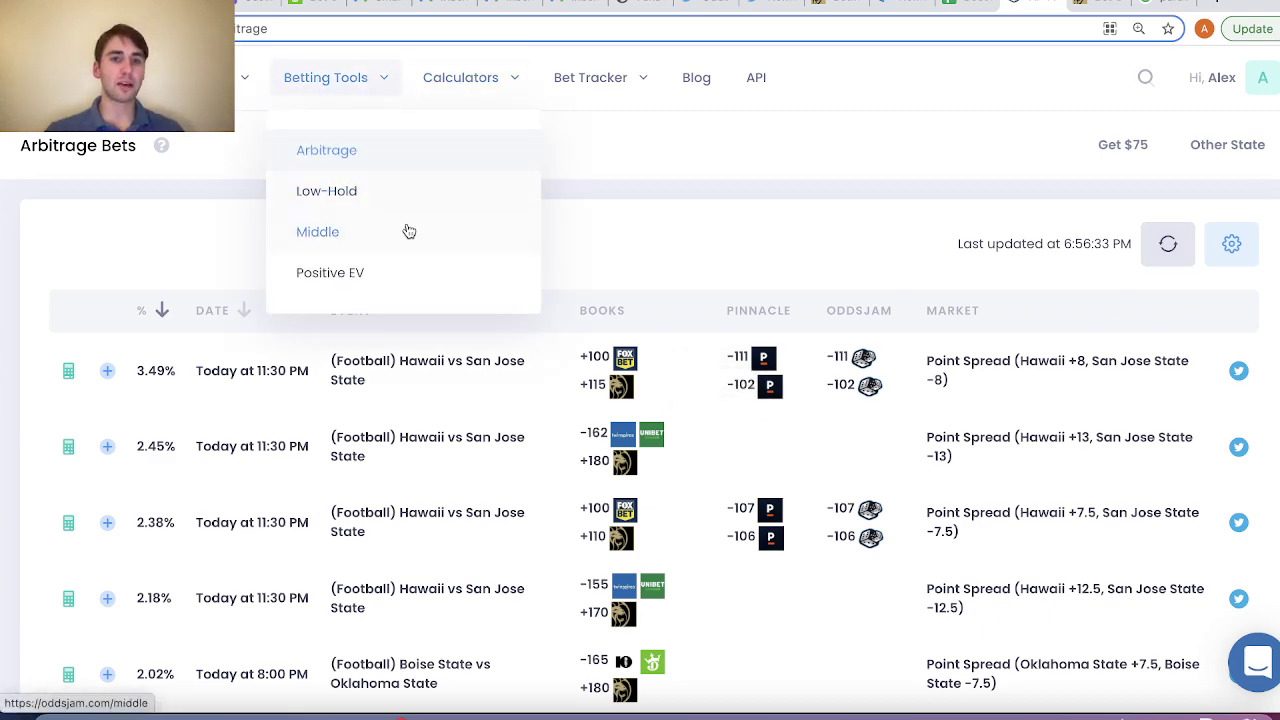
{"action": "mouse_move", "coordinate": [493, 82]}
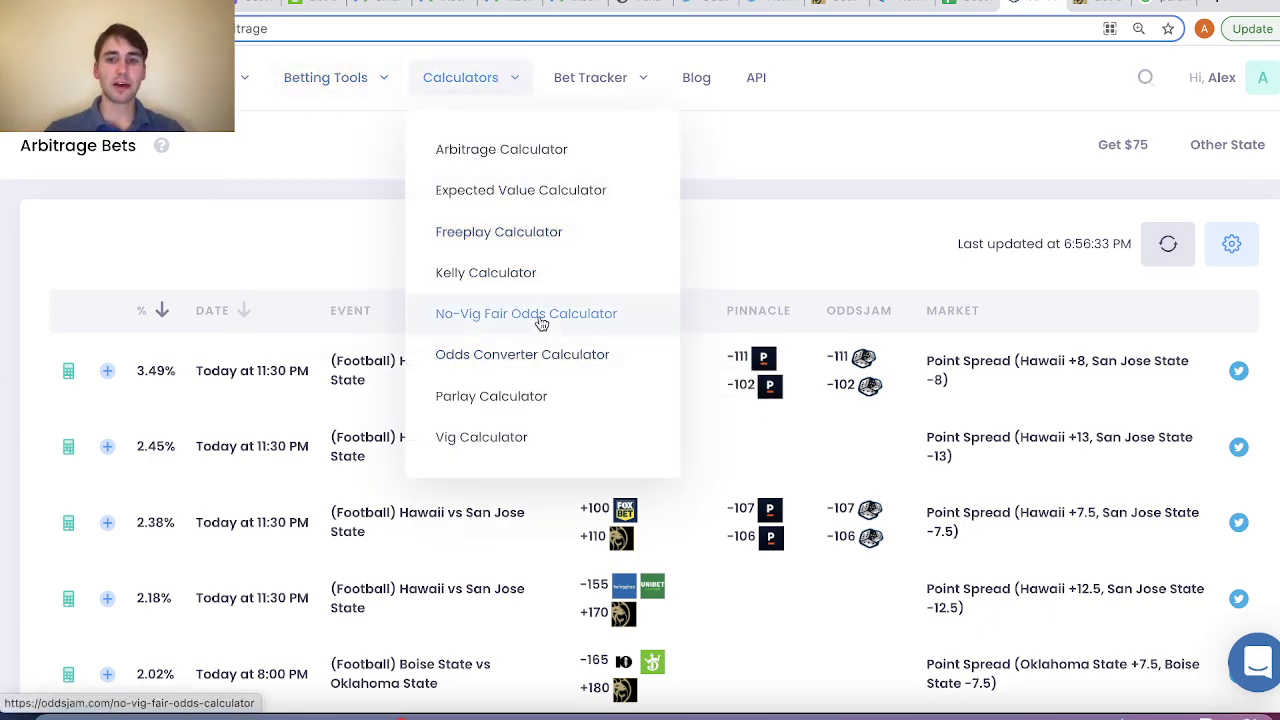
{"action": "left_click", "coordinate": [540, 314]}
{"action": "left_click", "coordinate": [255, 300]}
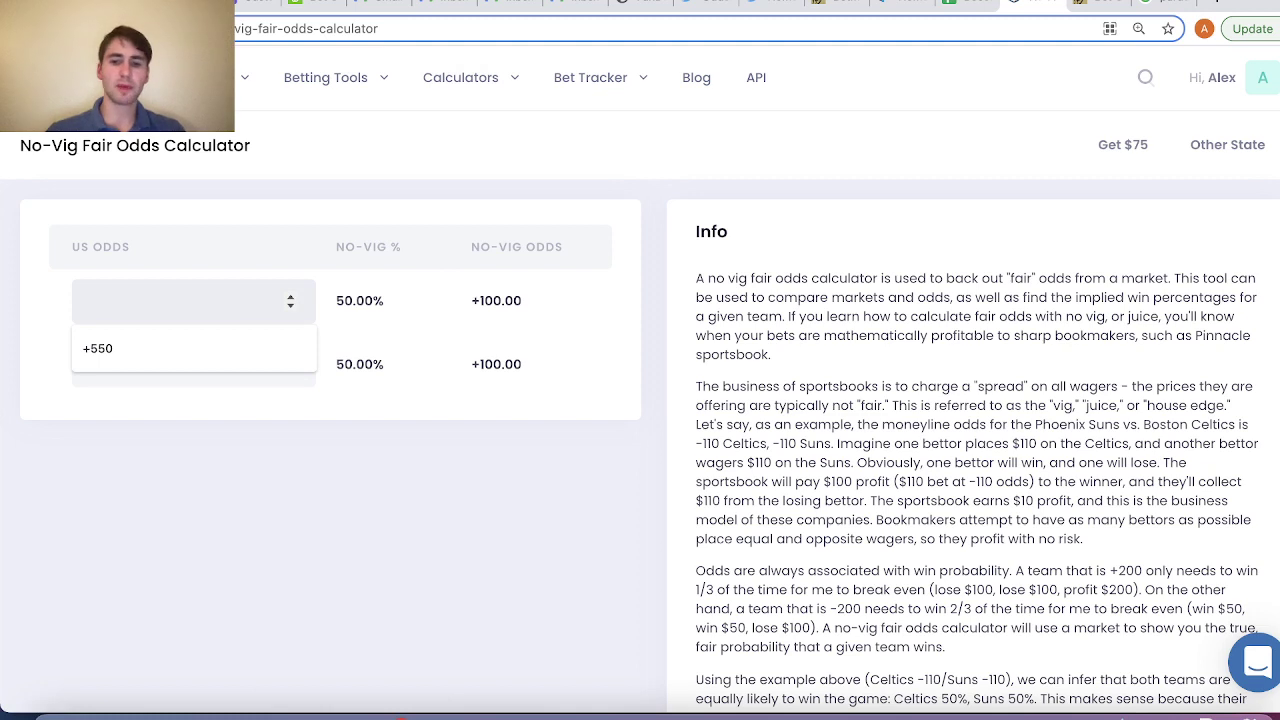
{"action": "type", "text": "-111"}
{"action": "key", "text": "Tab"}
{"action": "type", "text": "-102"}
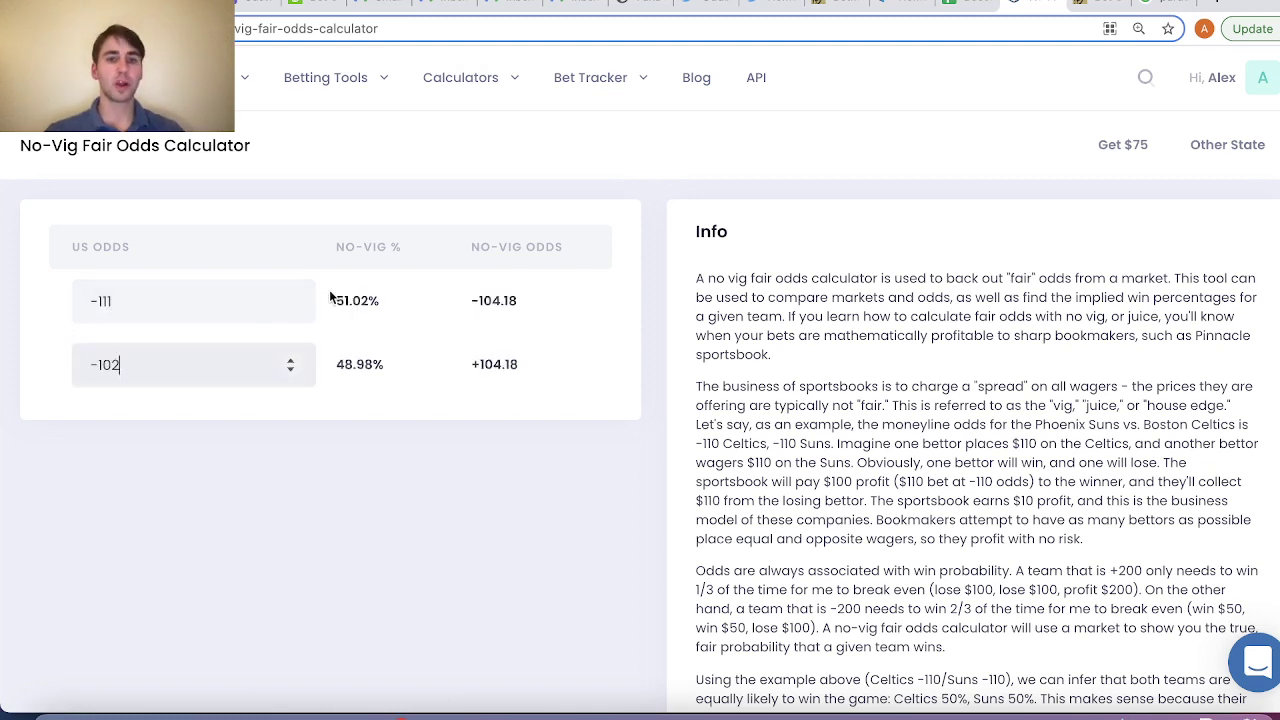
Examine the no-vig percentages and no-vig odds calculated for the two sides of the market.
{"action": "left_click_drag", "start_coordinate": [330, 296], "coordinate": [381, 302]}
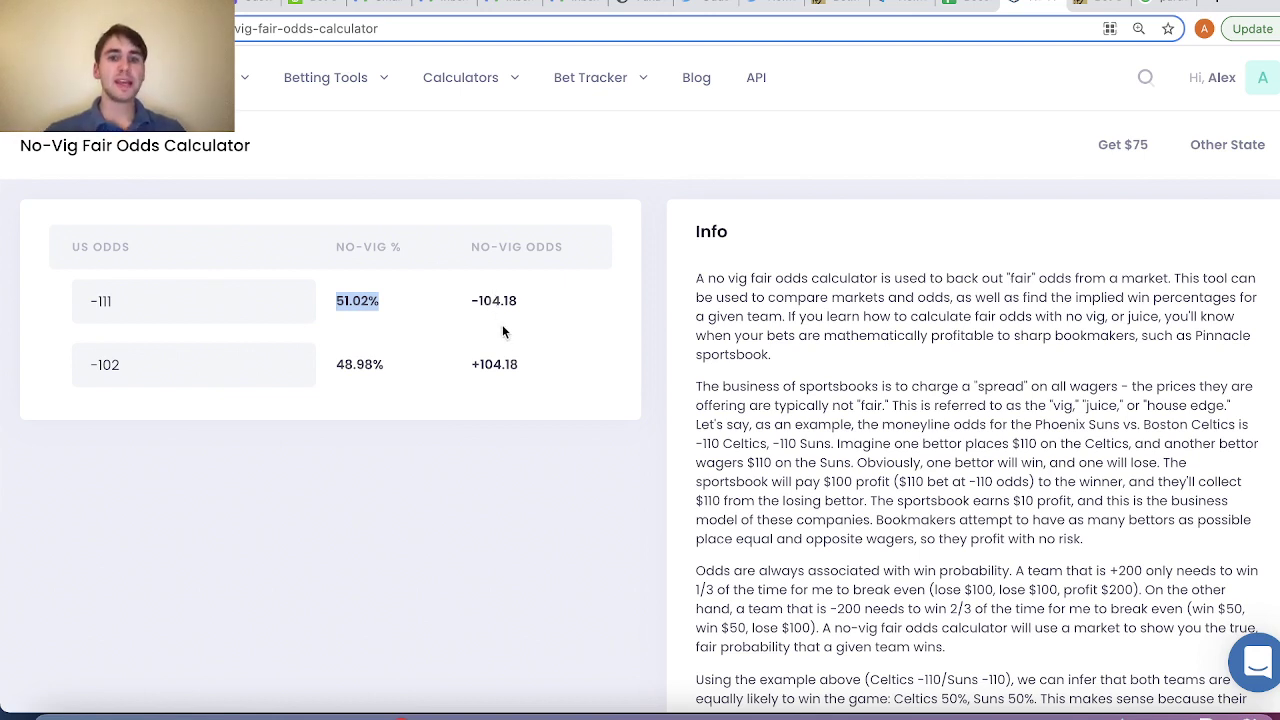
{"action": "left_click_drag", "start_coordinate": [470, 364], "coordinate": [518, 364]}
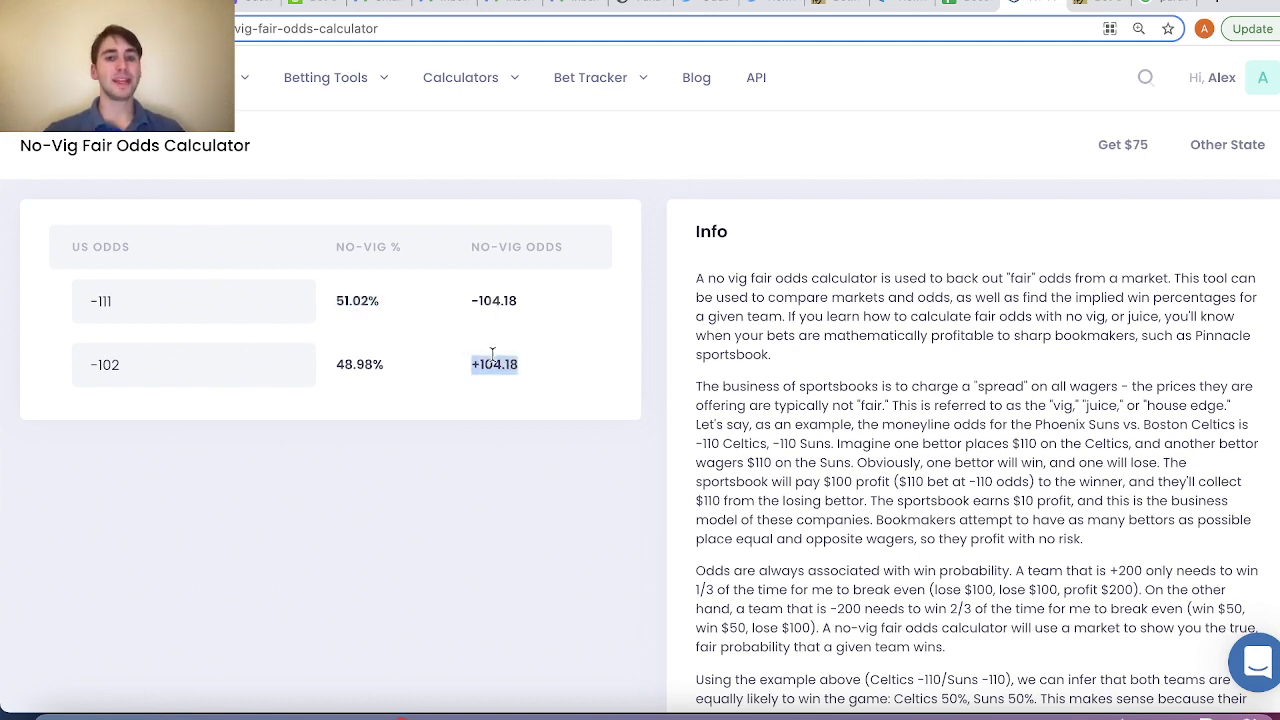
{"action": "left_click", "coordinate": [347, 300]}
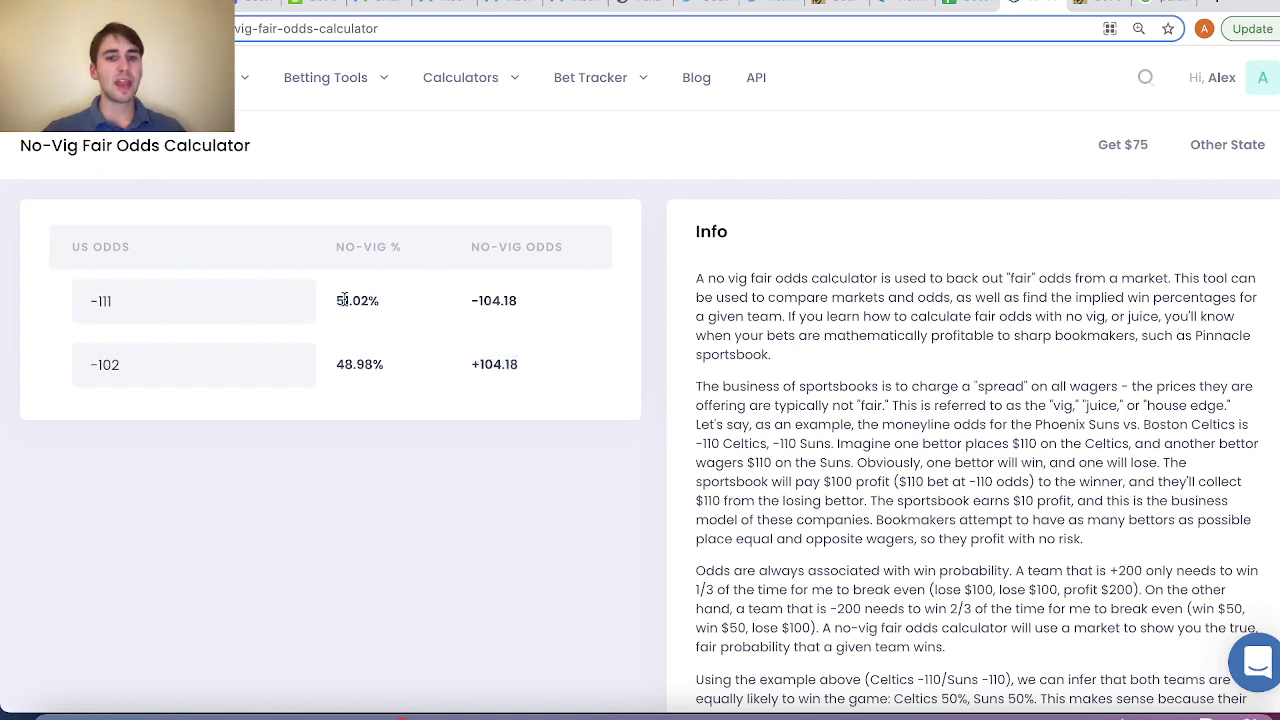
{"action": "triple_click", "coordinate": [372, 247]}
{"action": "mouse_move", "coordinate": [462, 80]}
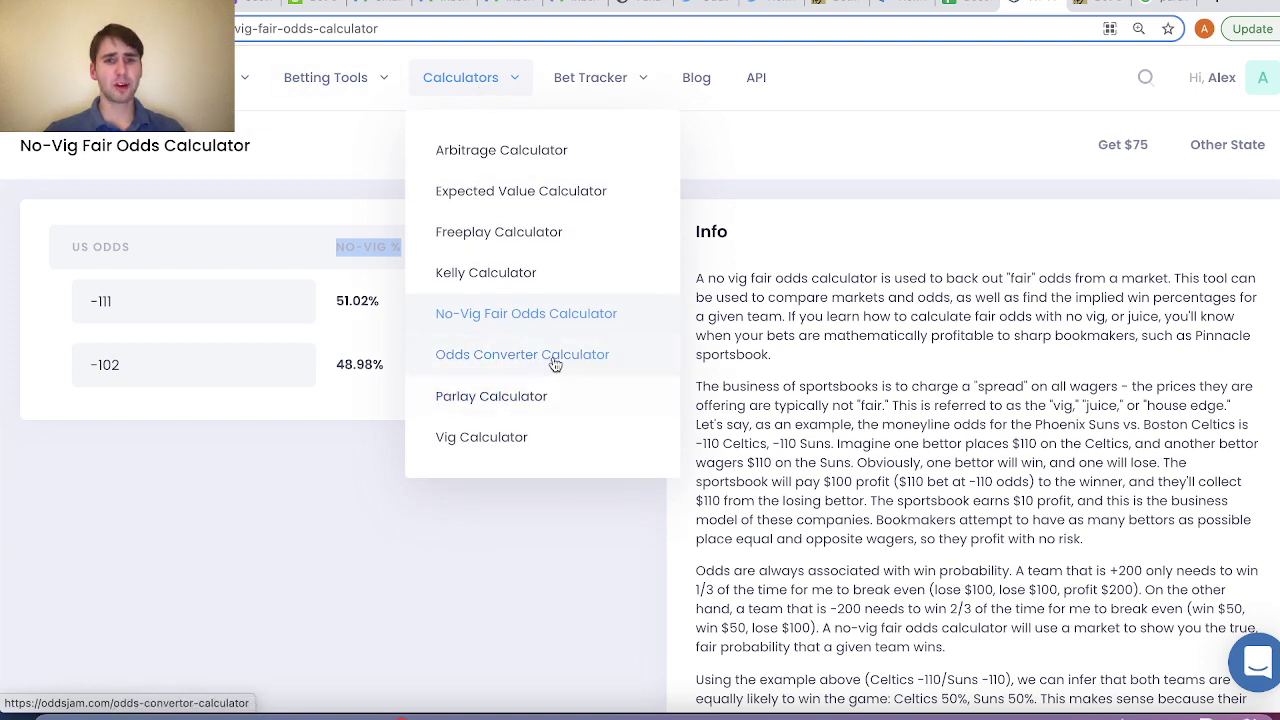
{"action": "left_click", "coordinate": [312, 288]}
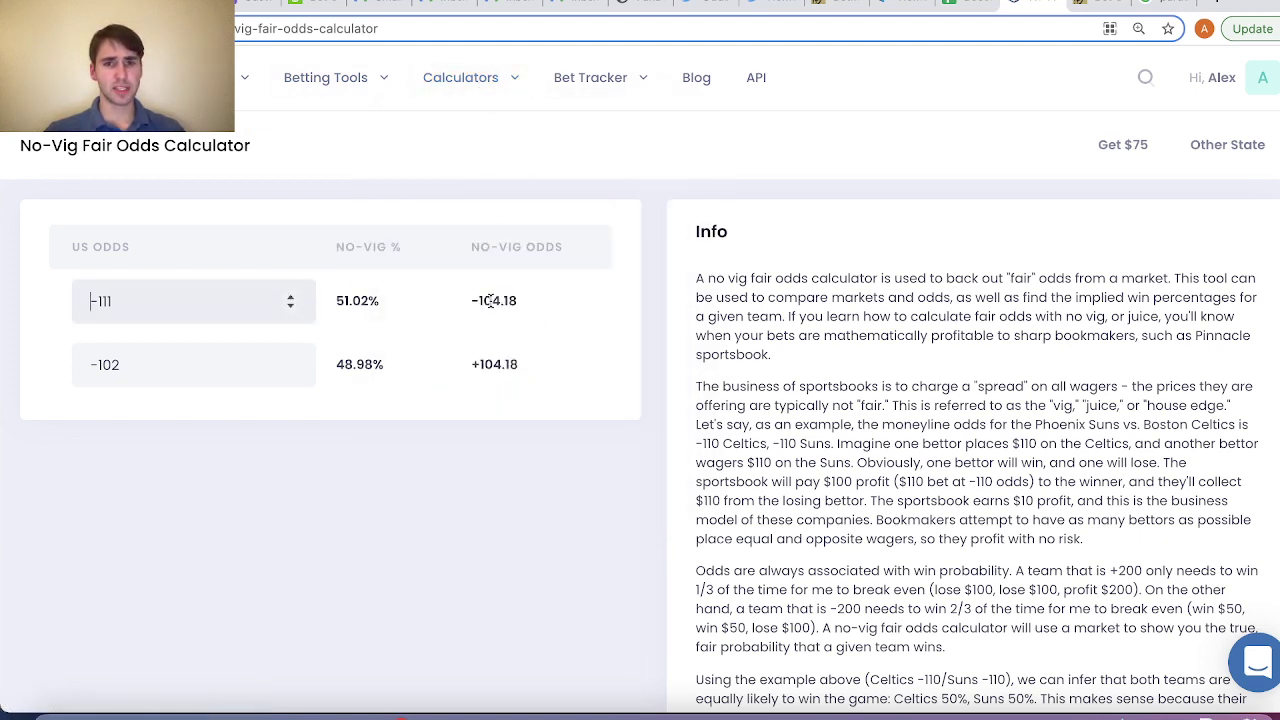
Convert the first side's no-vig American odds of -104.18 with the Odds Converter Calculator.
{"action": "double_click", "coordinate": [491, 300]}
{"action": "mouse_move", "coordinate": [460, 80]}
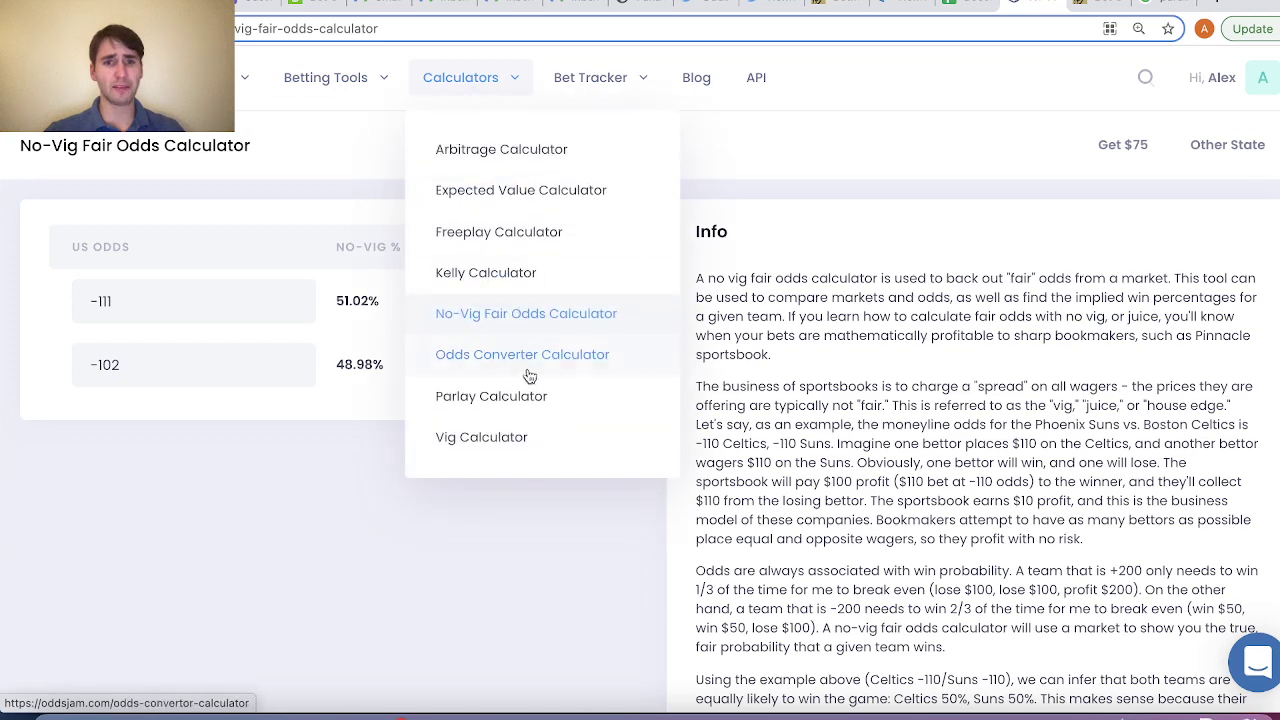
{"action": "left_click", "coordinate": [525, 360]}
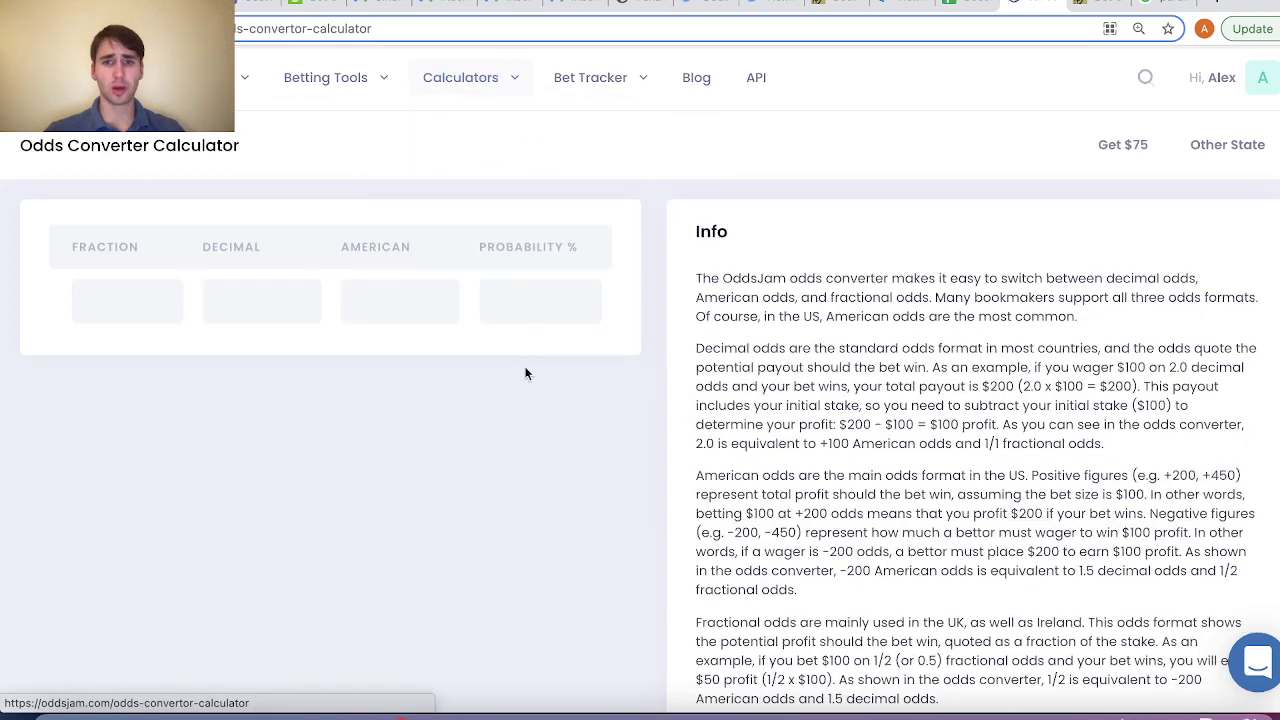
{"action": "left_click", "coordinate": [350, 299]}
{"action": "type", "text": "-104.18"}
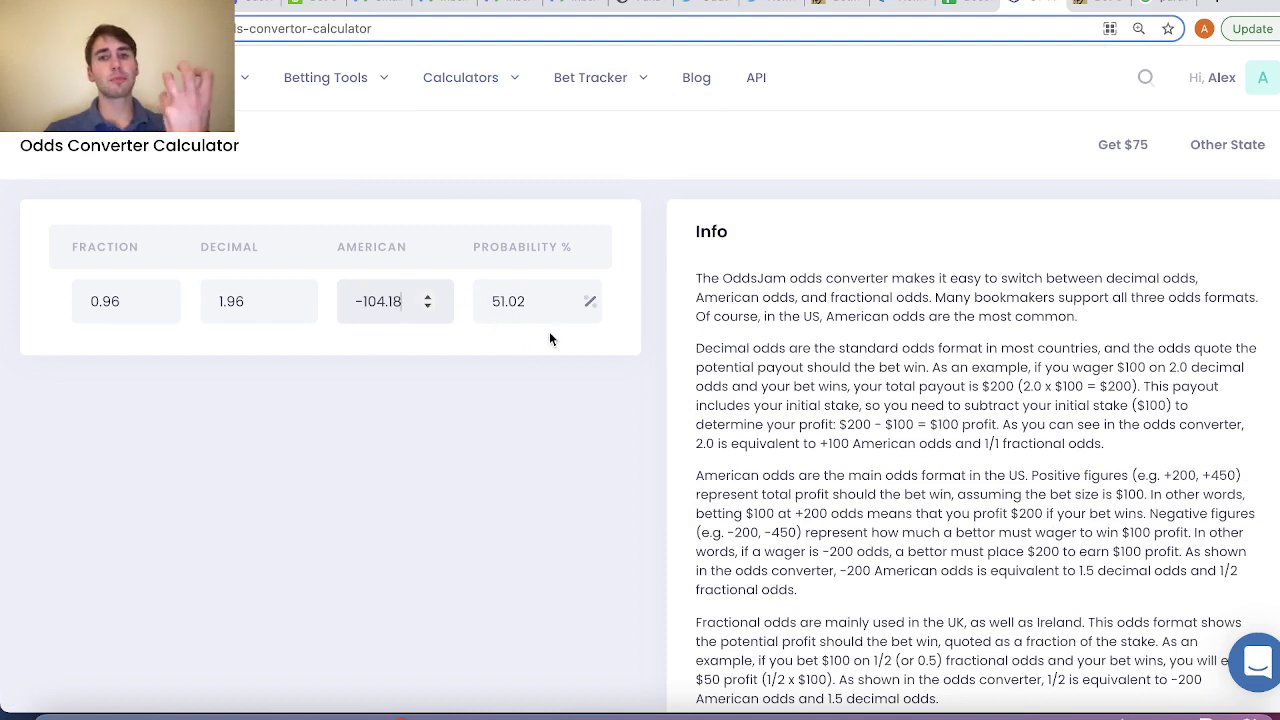
Return to the No-Vig Fair Odds Calculator and enter US odds of -111 and -102 again.
{"action": "left_click", "coordinate": [438, 88]}
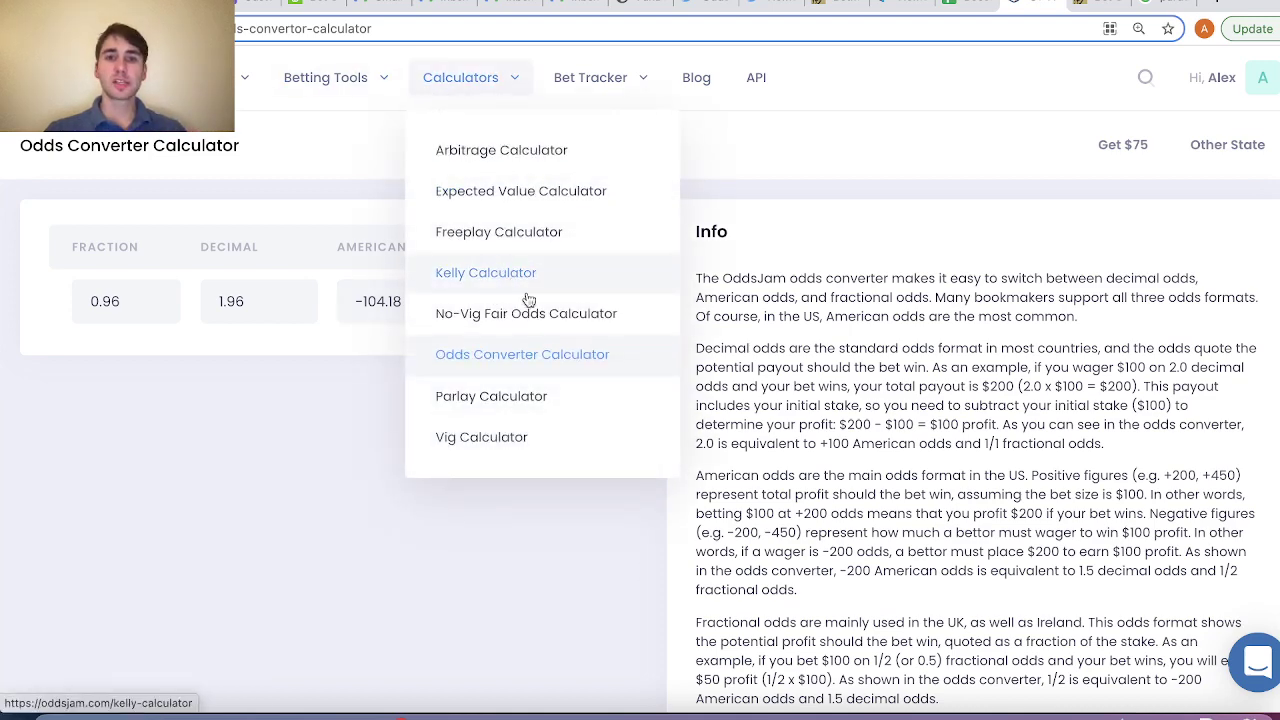
{"action": "left_click", "coordinate": [528, 310]}
{"action": "left_click", "coordinate": [220, 290]}
{"action": "type", "text": "-1"}
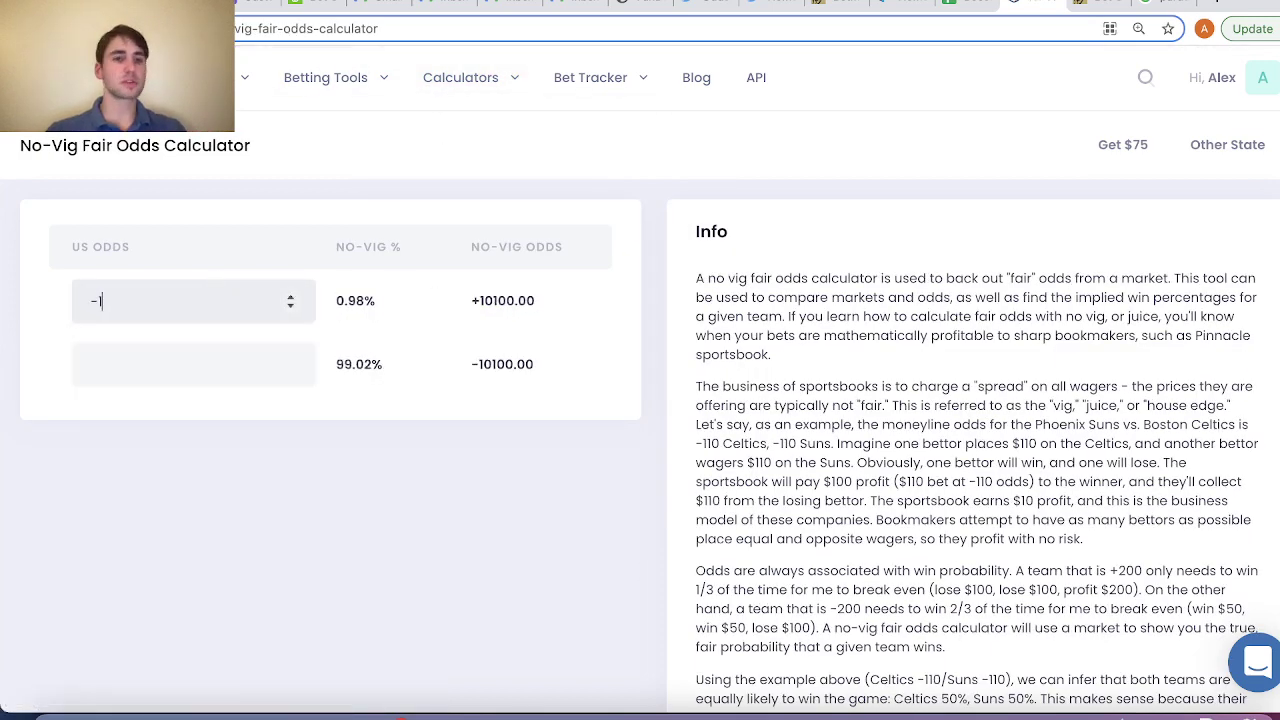
{"action": "type", "text": "11"}
{"action": "left_click", "coordinate": [190, 364]}
{"action": "type", "text": "-102"}
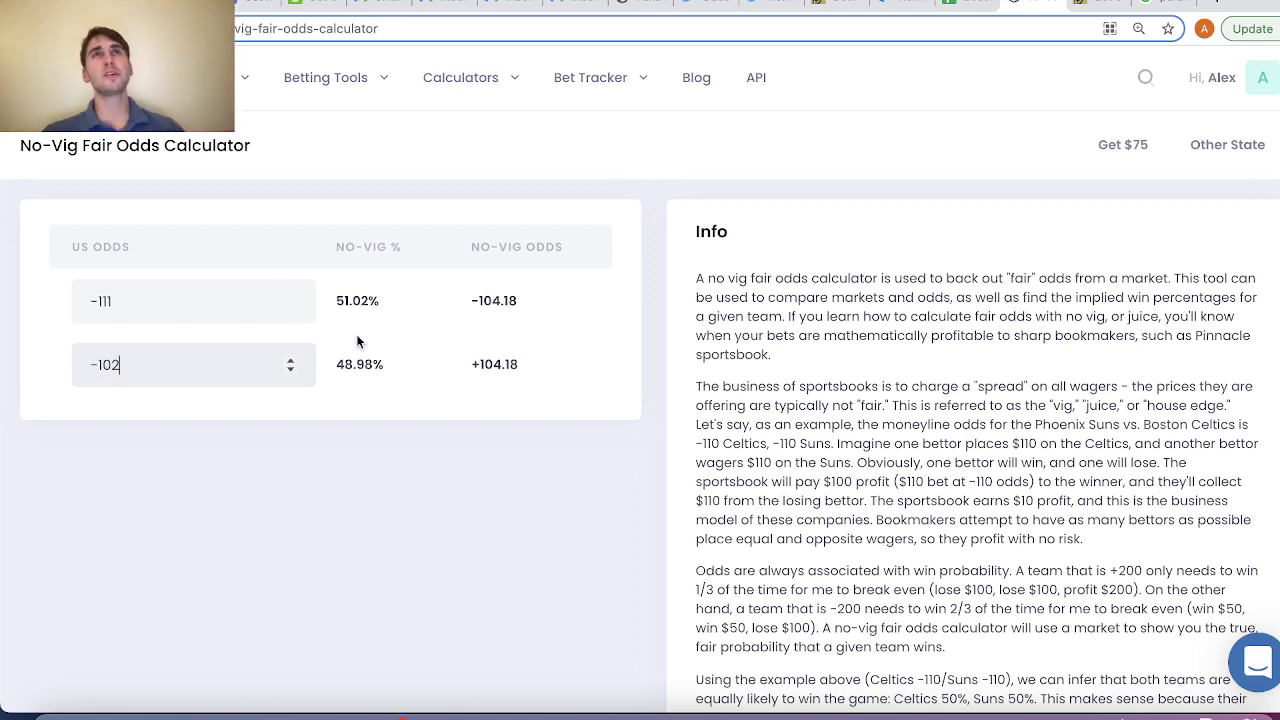
Compare both sides' no-vig odds and win percentages, and return to the list of arbitrage bets.
{"action": "double_click", "coordinate": [483, 367]}
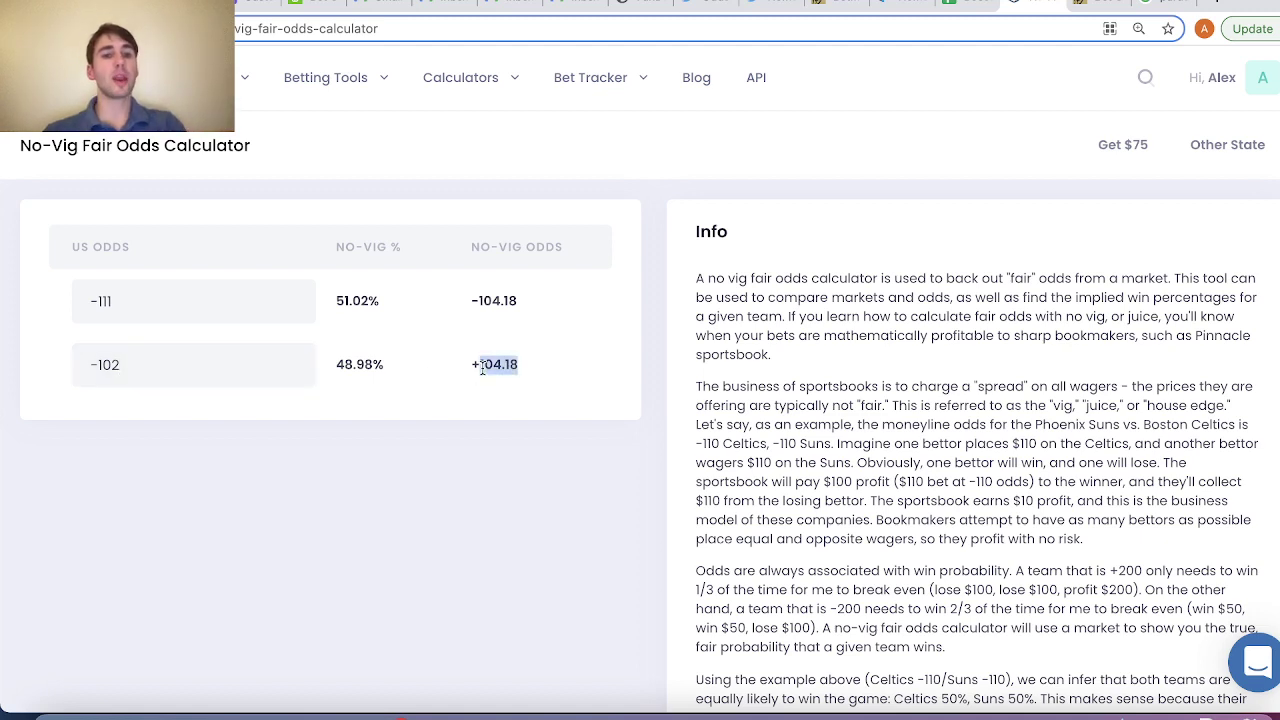
{"action": "double_click", "coordinate": [342, 360]}
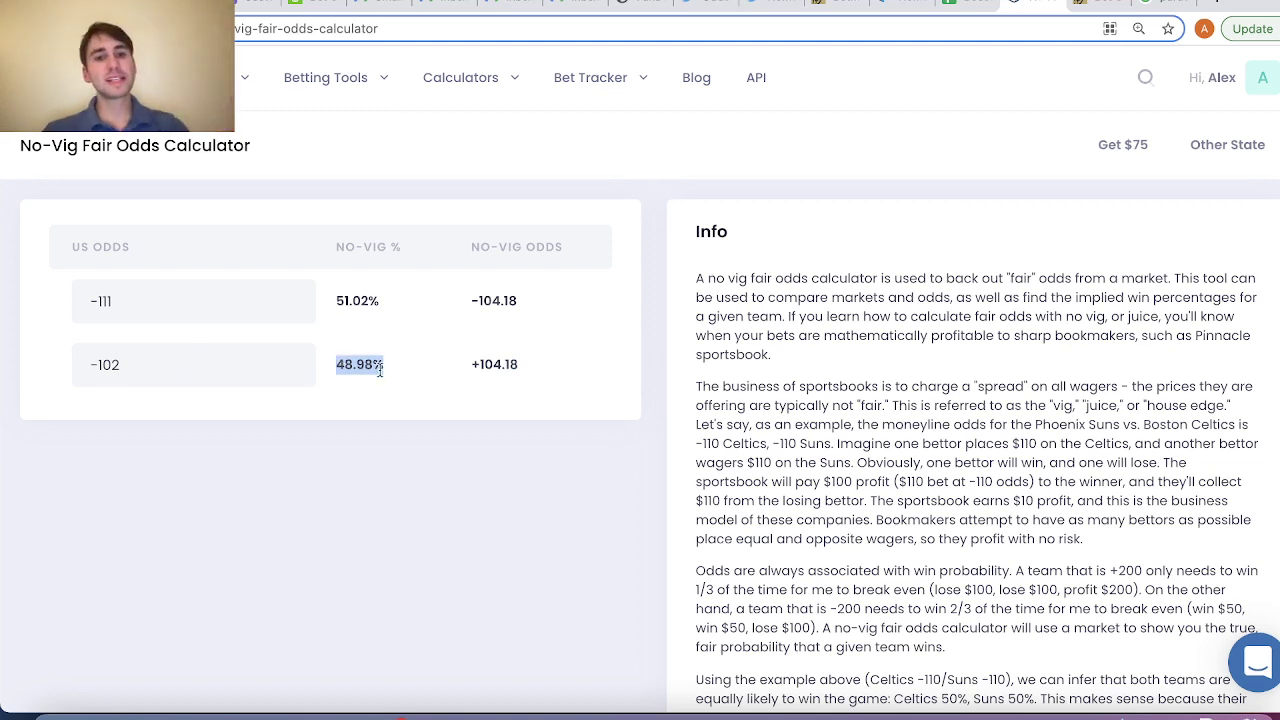
{"action": "left_click", "coordinate": [352, 316]}
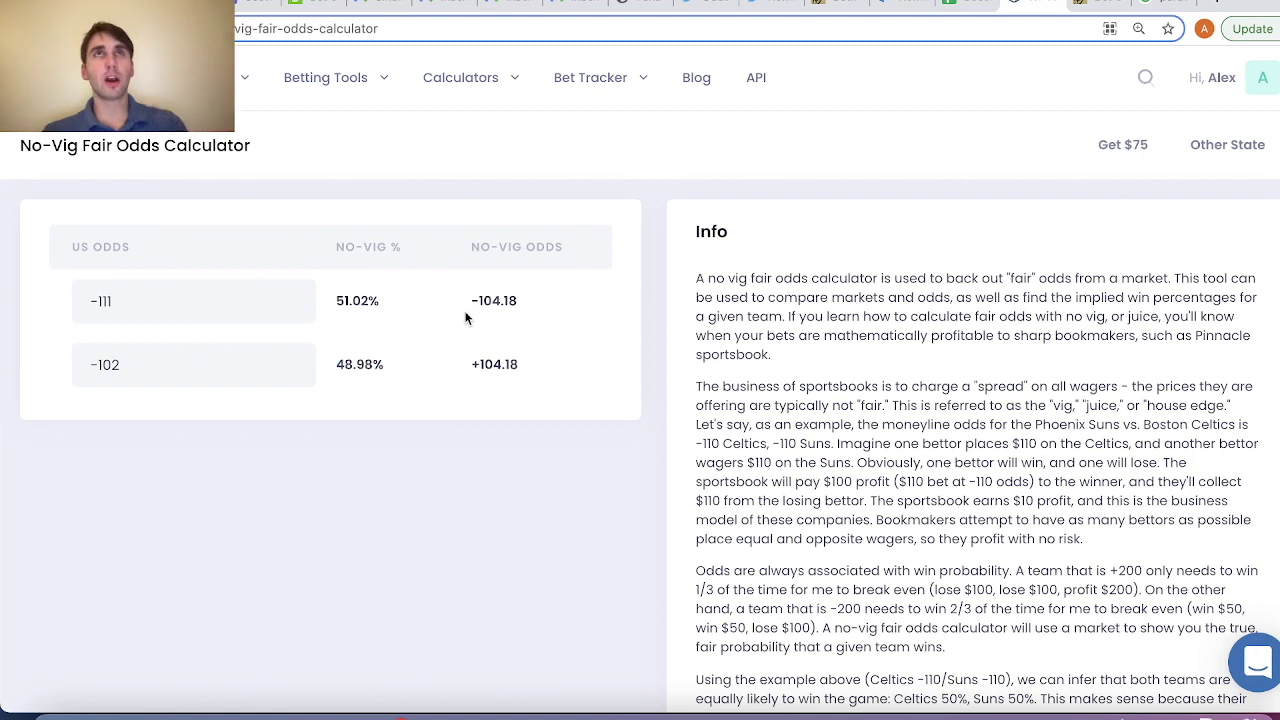
{"action": "triple_click", "coordinate": [503, 310]}
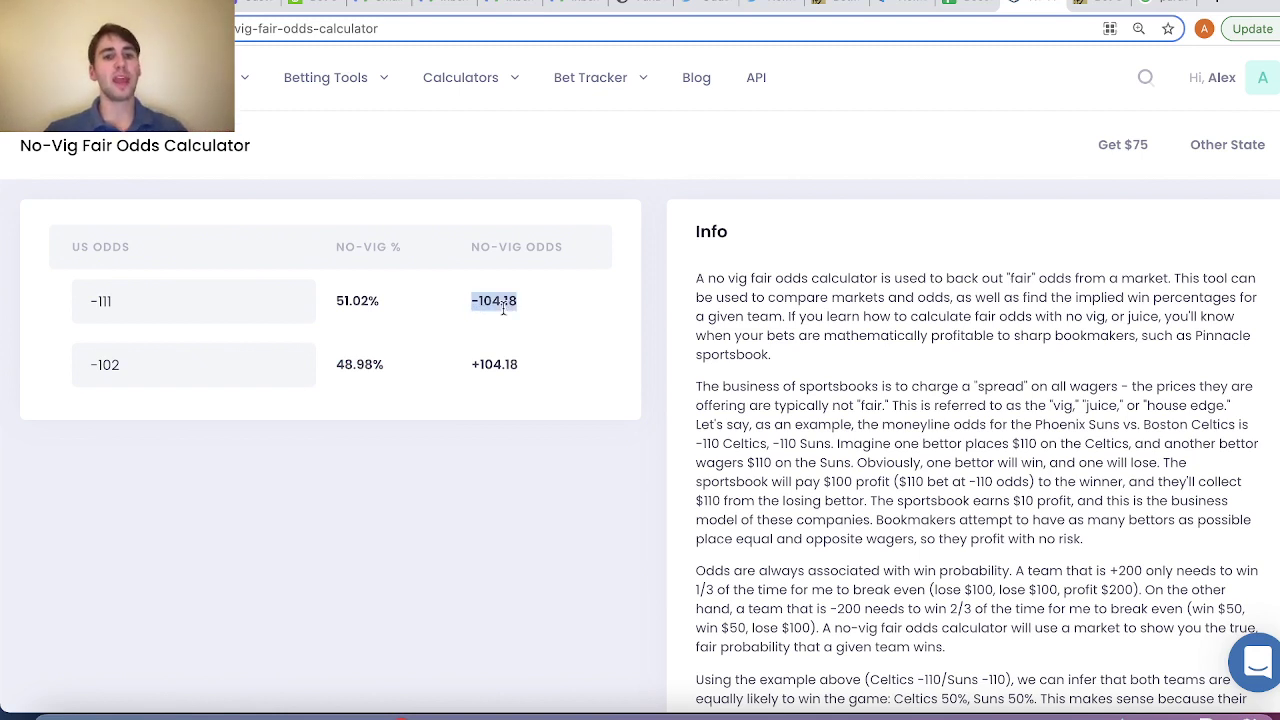
{"action": "triple_click", "coordinate": [372, 300]}
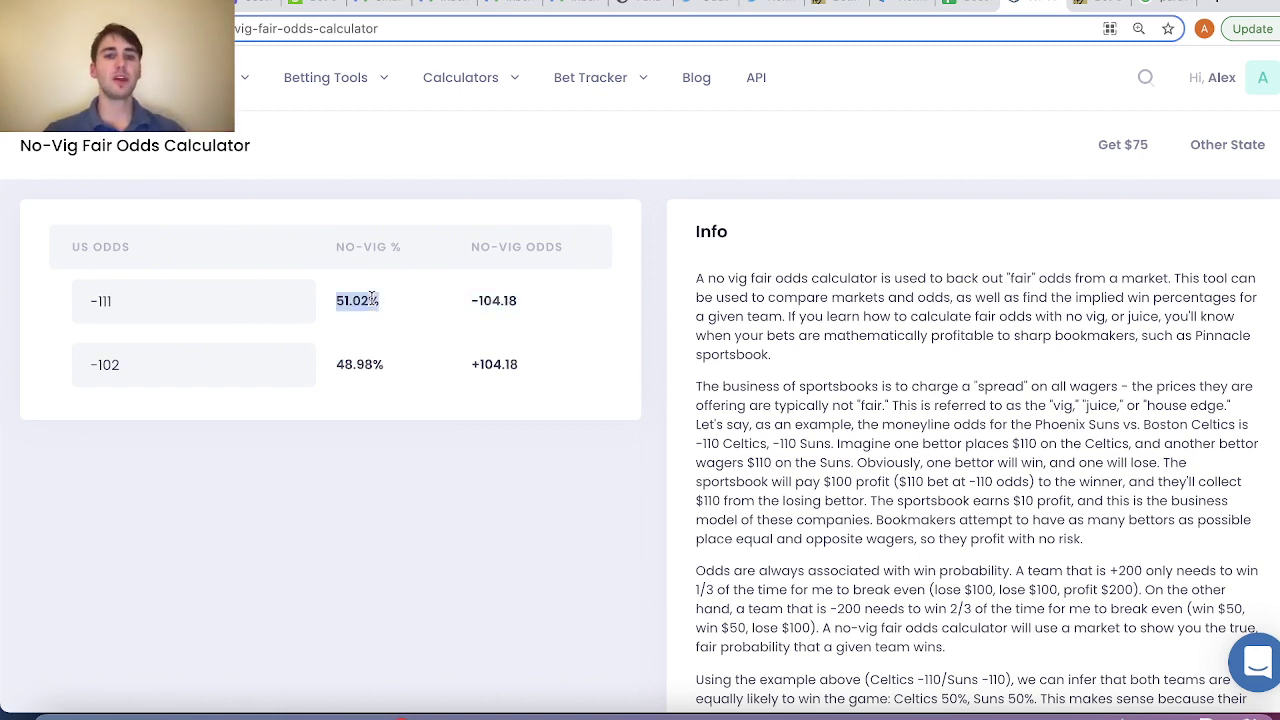
{"action": "mouse_move", "coordinate": [355, 77]}
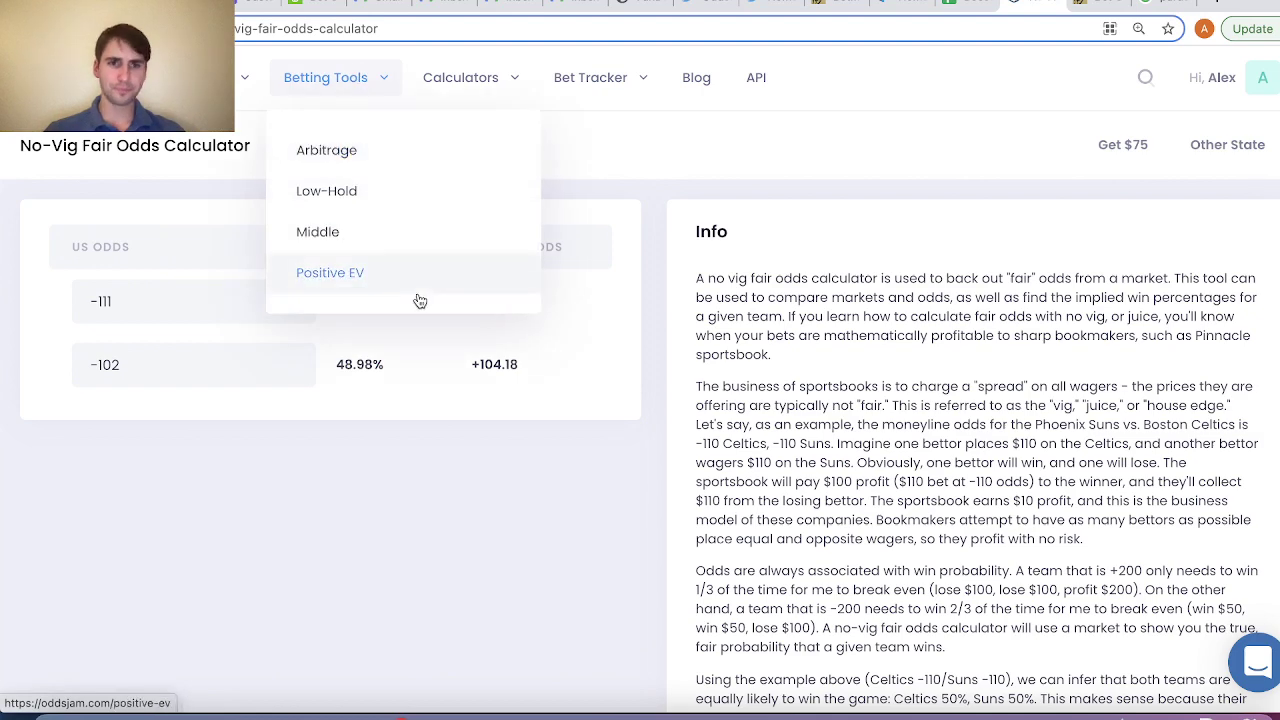
{"action": "left_click", "coordinate": [365, 151]}
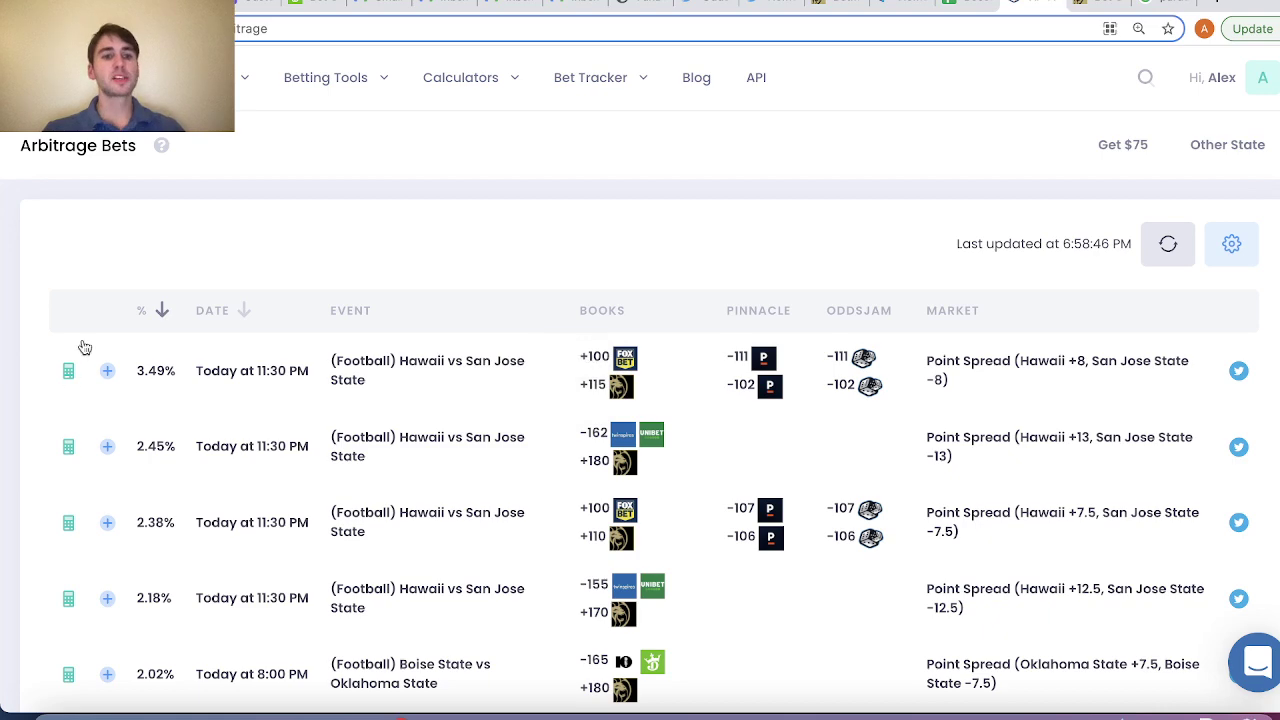
Calculate the matching stake and profit for the Hawaii +8 / San Jose State -8 arbitrage with a $500 stake on Hawaii +8.
{"action": "left_click", "coordinate": [68, 371]}
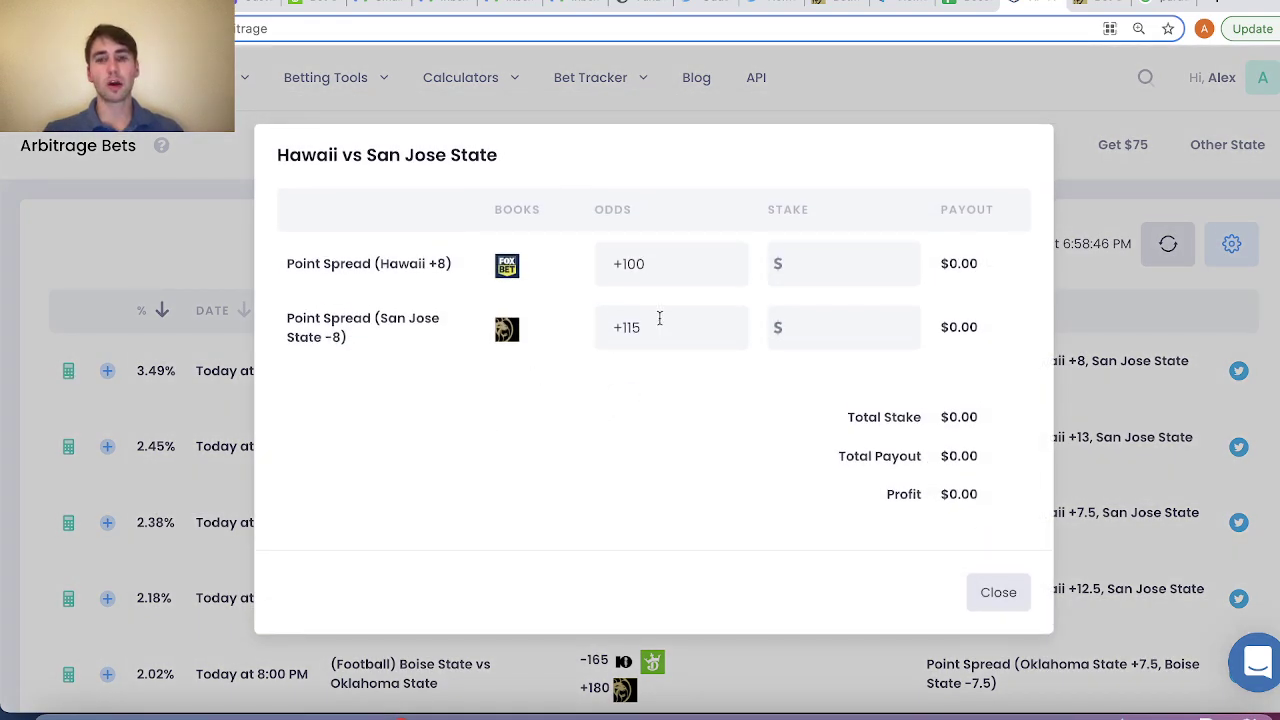
{"action": "left_click", "coordinate": [834, 268]}
{"action": "type", "text": "500"}
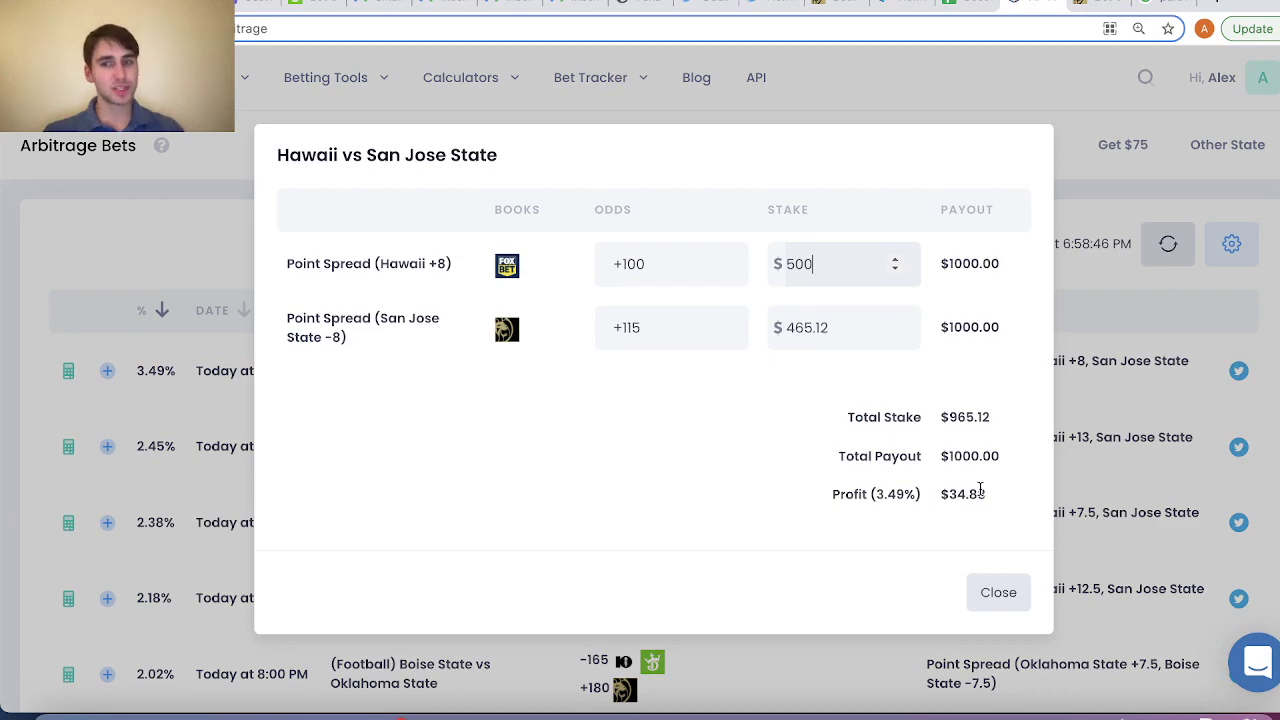
{"action": "left_click_drag", "start_coordinate": [986, 492], "coordinate": [925, 498]}
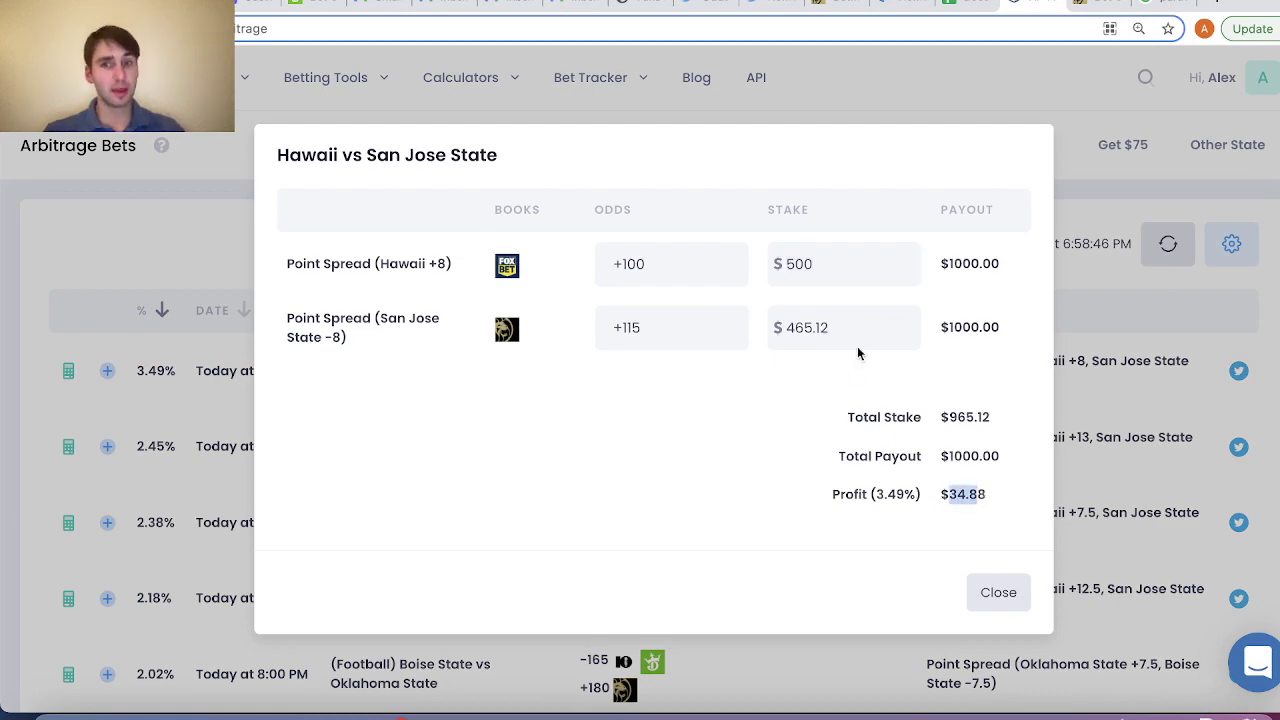
{"action": "left_click", "coordinate": [1000, 591]}
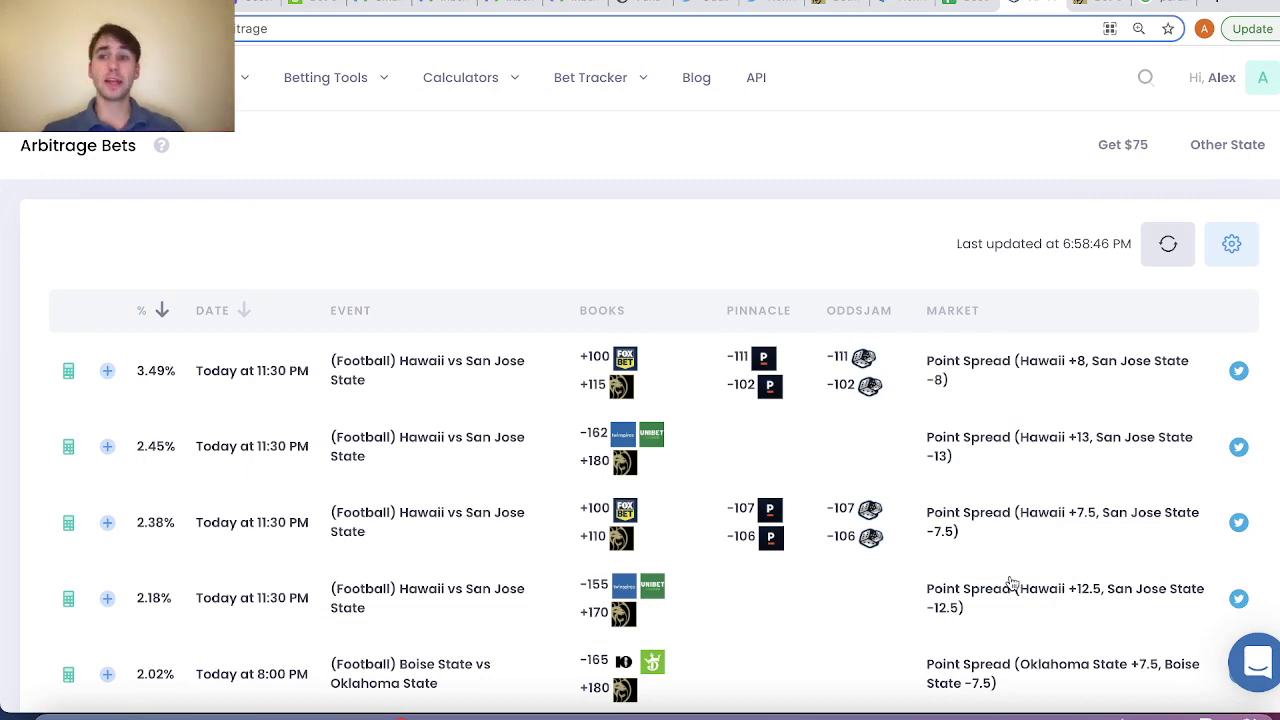
Refresh the arbitrage bets list and open the team search on the BetMGM sportsbook site.
{"action": "left_click", "coordinate": [1163, 242]}
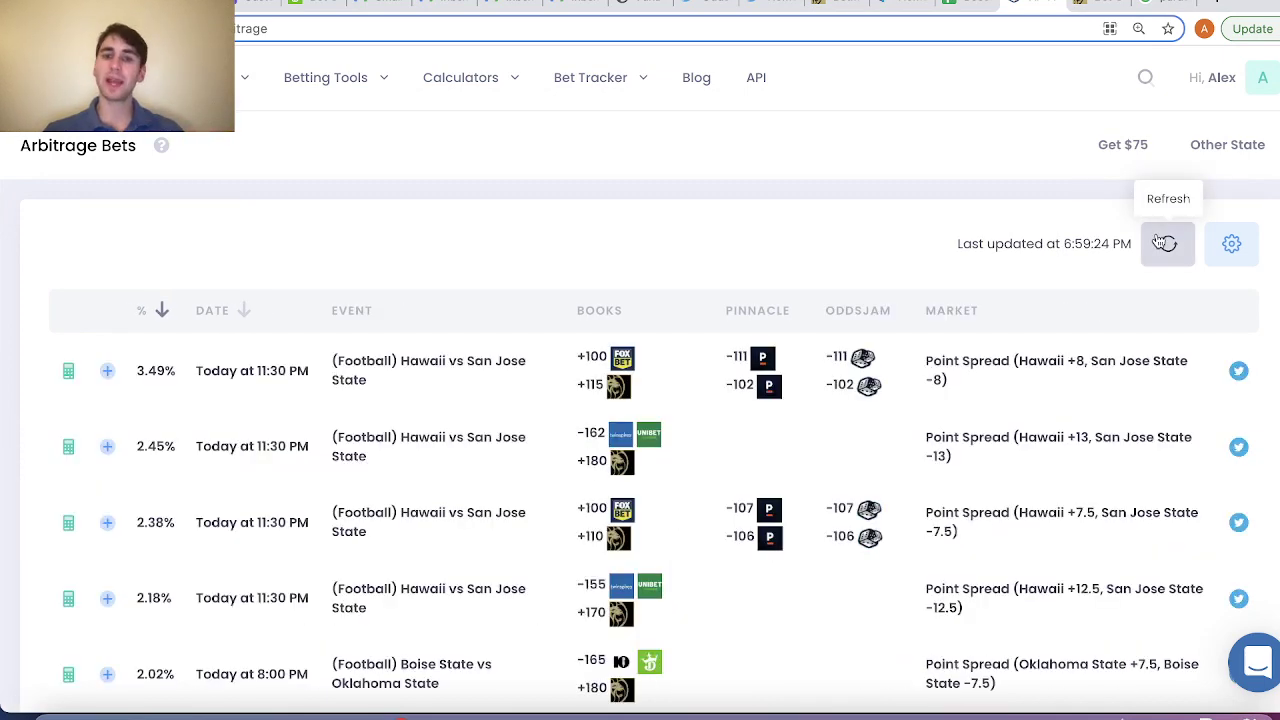
{"action": "scroll", "coordinate": [840, 360], "scroll_direction": "down", "scroll_amount": 1}
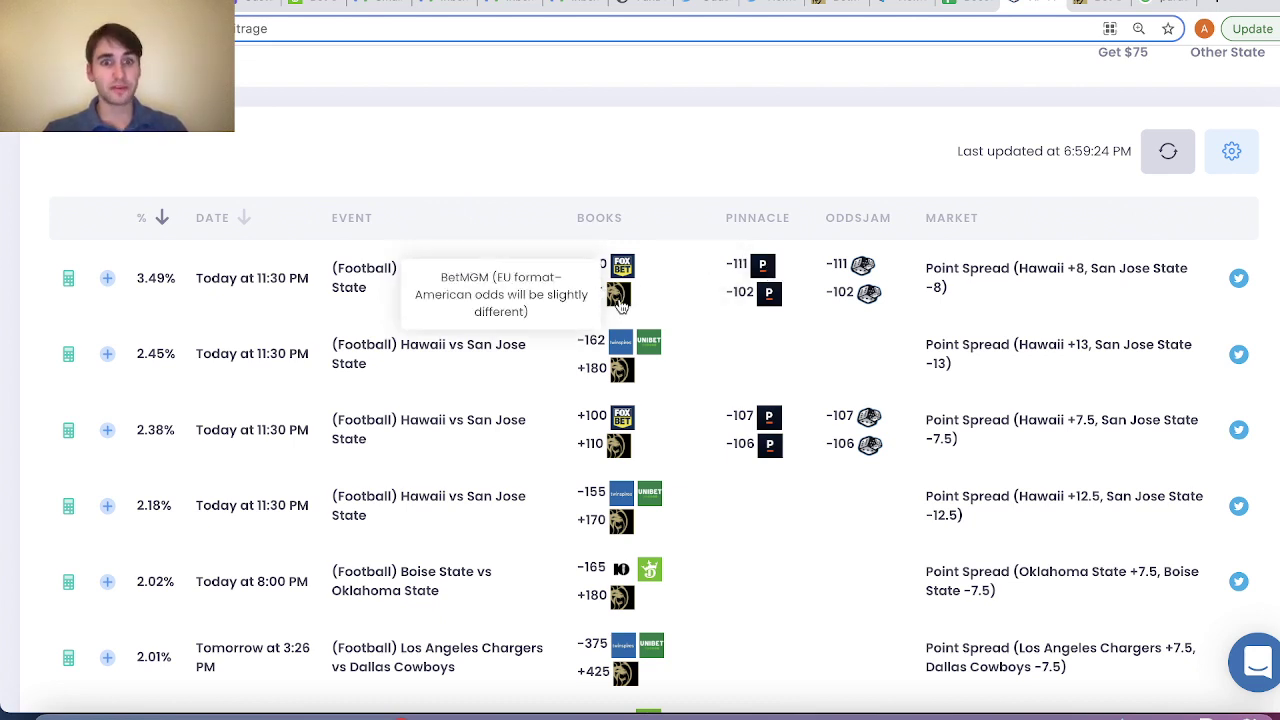
{"action": "left_click", "coordinate": [1095, 8]}
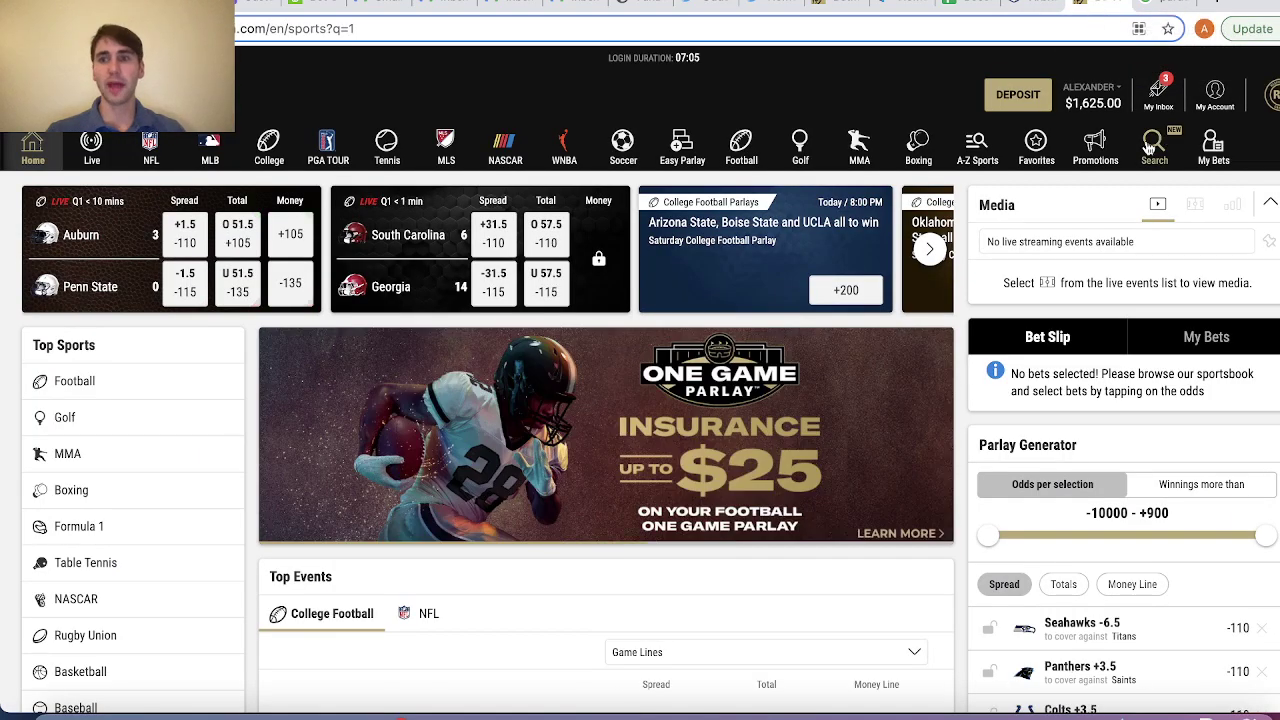
{"action": "left_click", "coordinate": [1152, 147]}
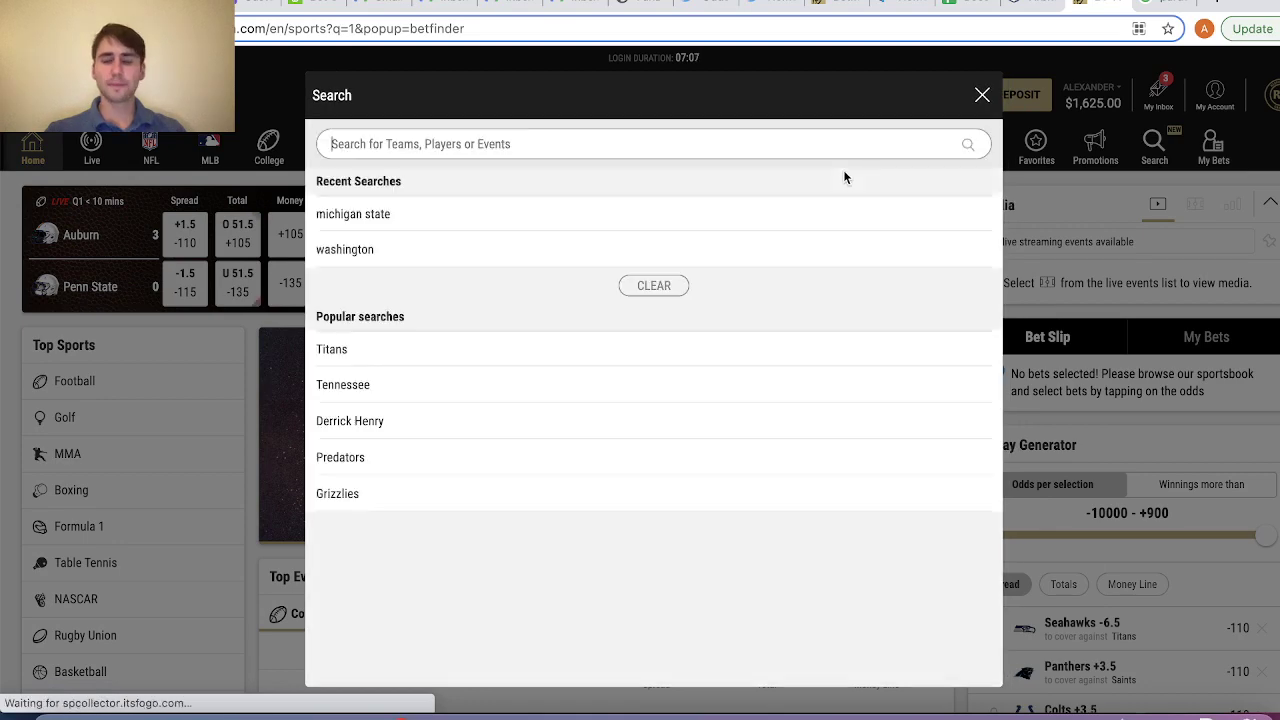
Switch back to OddsJam and open the list of Positive EV bets.
{"action": "left_click", "coordinate": [1005, 8]}
{"action": "scroll", "coordinate": [337, 117], "scroll_direction": "up", "scroll_amount": 2}
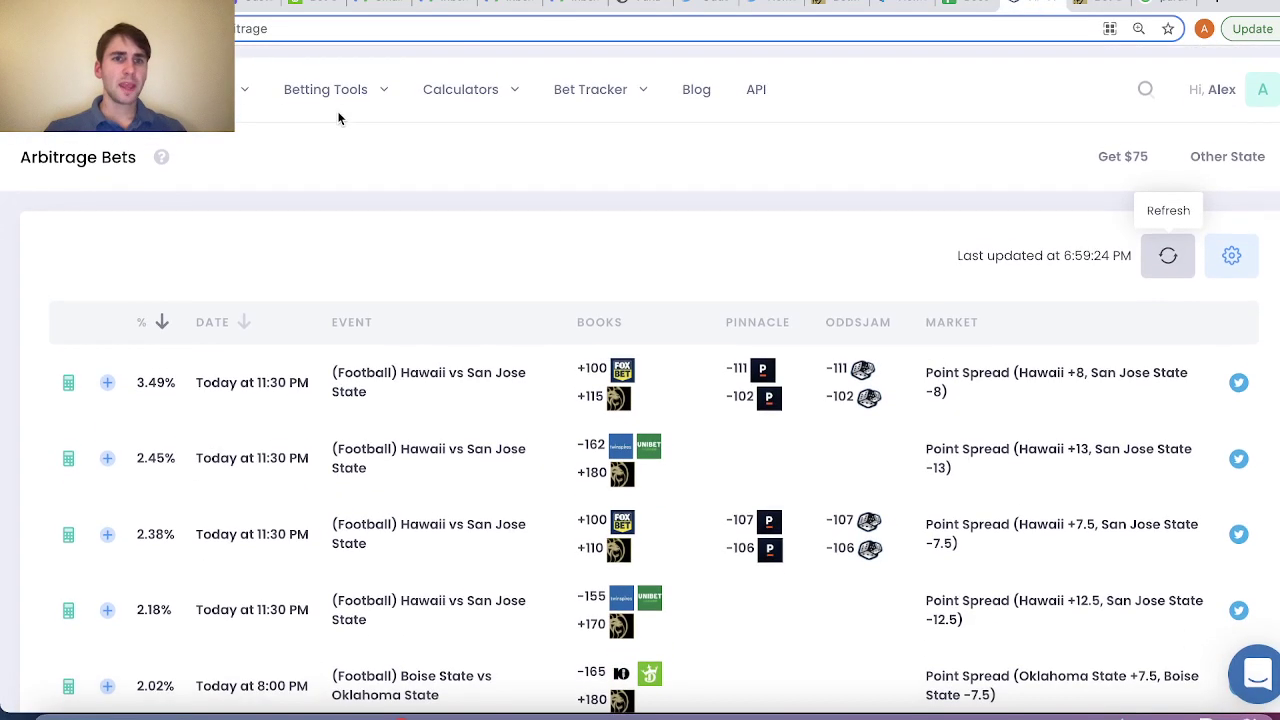
{"action": "mouse_move", "coordinate": [360, 77]}
{"action": "left_click", "coordinate": [380, 276]}
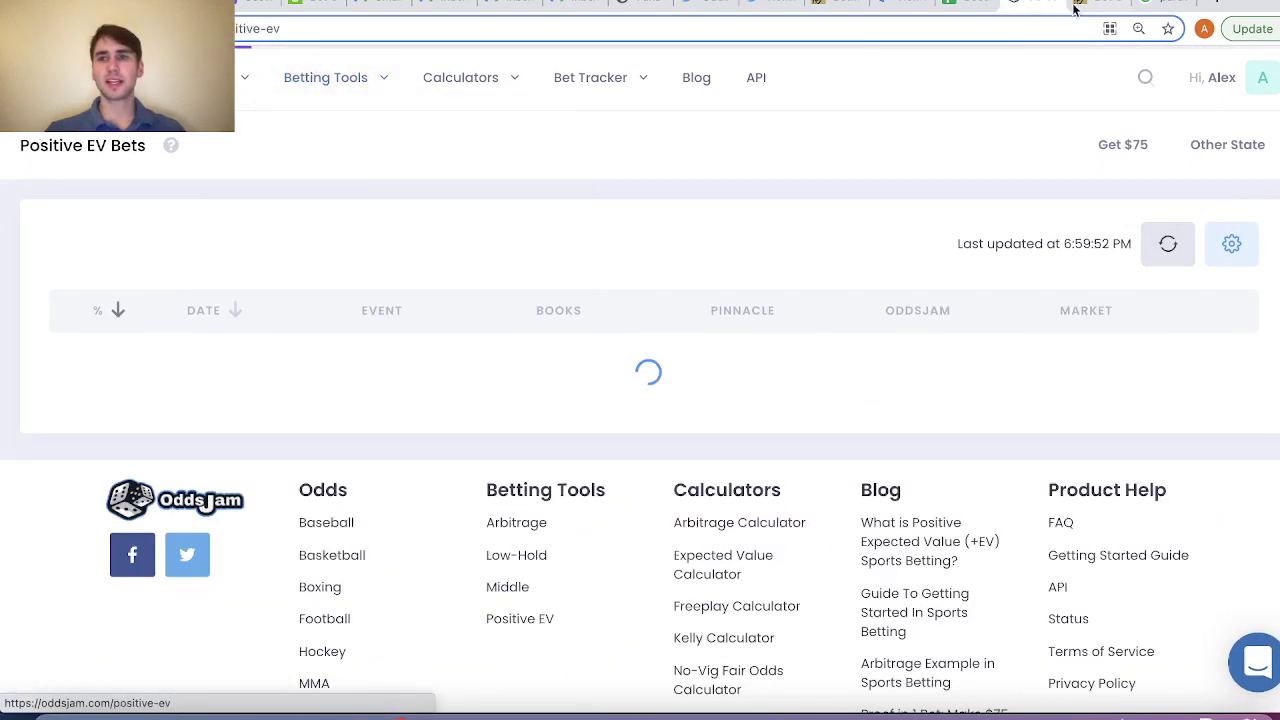
Search BetMGM for "san jose state" and open the San Jose St at Hawaii event.
{"action": "left_click", "coordinate": [1090, 5]}
{"action": "type", "text": "san jose state"}
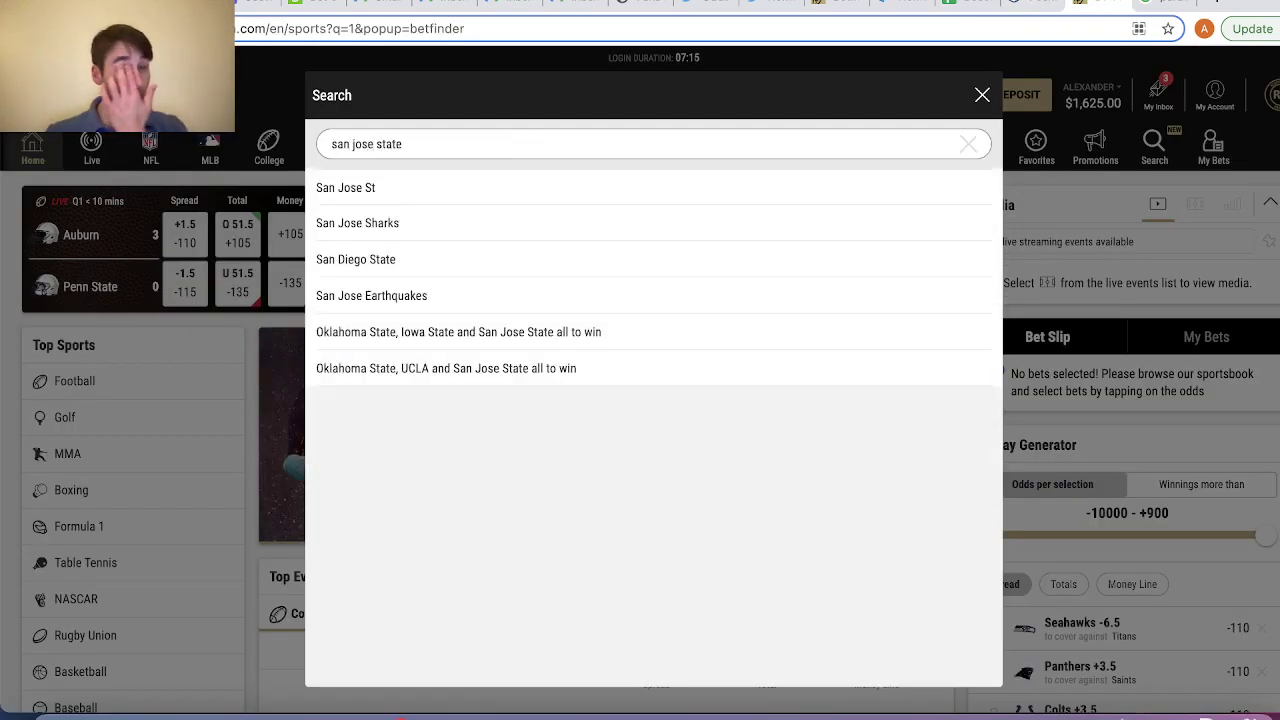
{"action": "key", "text": "Return"}
{"action": "left_click", "coordinate": [458, 386]}
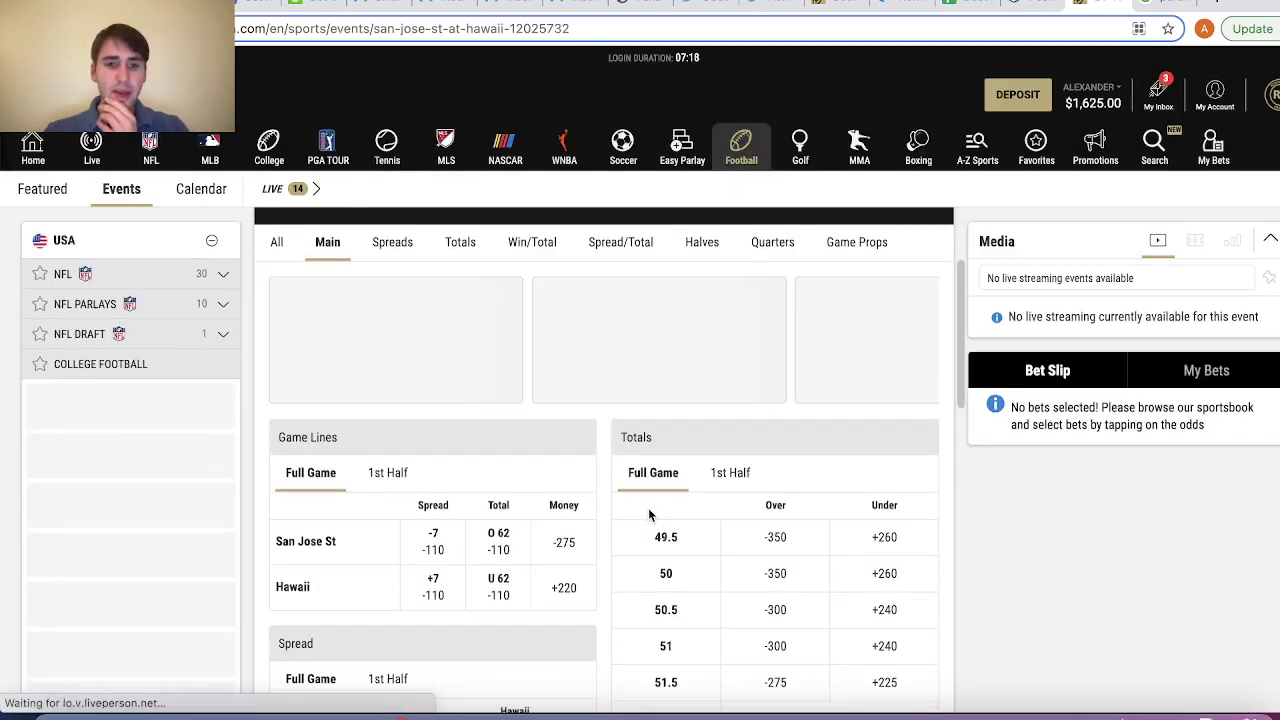
Expand the full-game spread list and add San Jose State -8.5 at +115 to the bet slip.
{"action": "scroll", "coordinate": [650, 512], "scroll_direction": "down", "scroll_amount": 5}
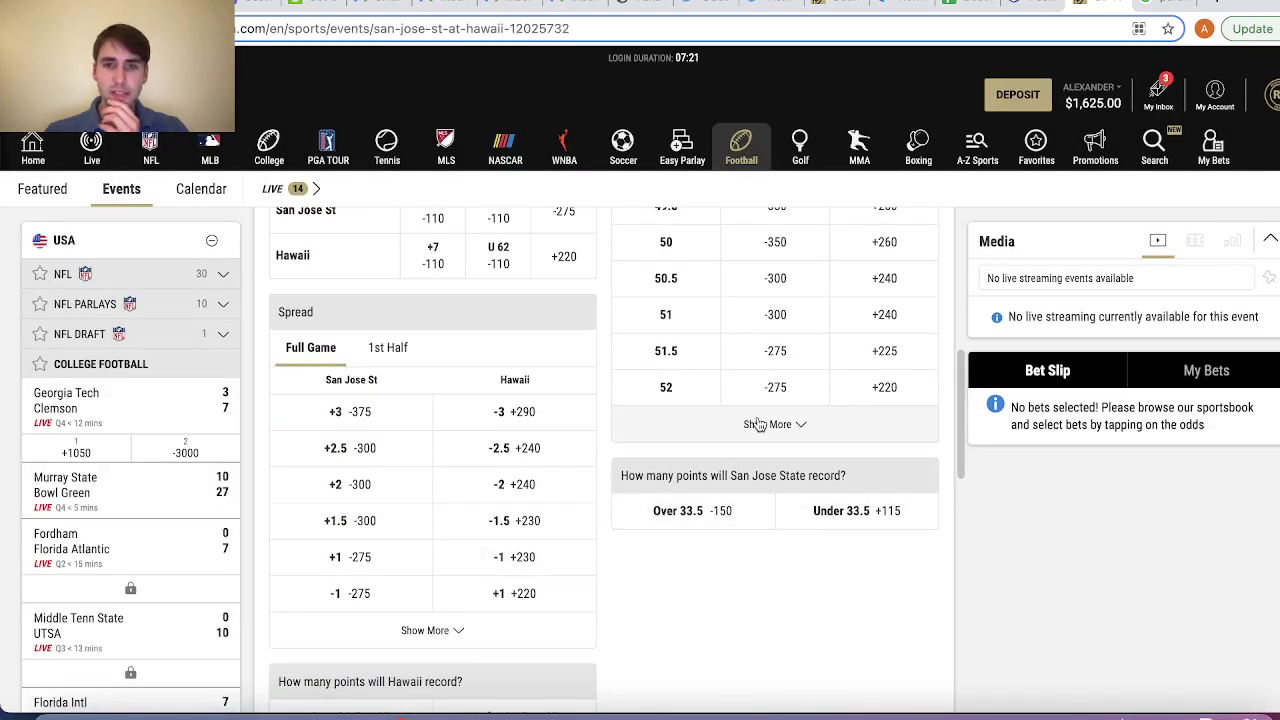
{"action": "left_click", "coordinate": [430, 630]}
{"action": "scroll", "coordinate": [434, 635], "scroll_direction": "down", "scroll_amount": 2}
{"action": "scroll", "coordinate": [434, 637], "scroll_direction": "down", "scroll_amount": 4}
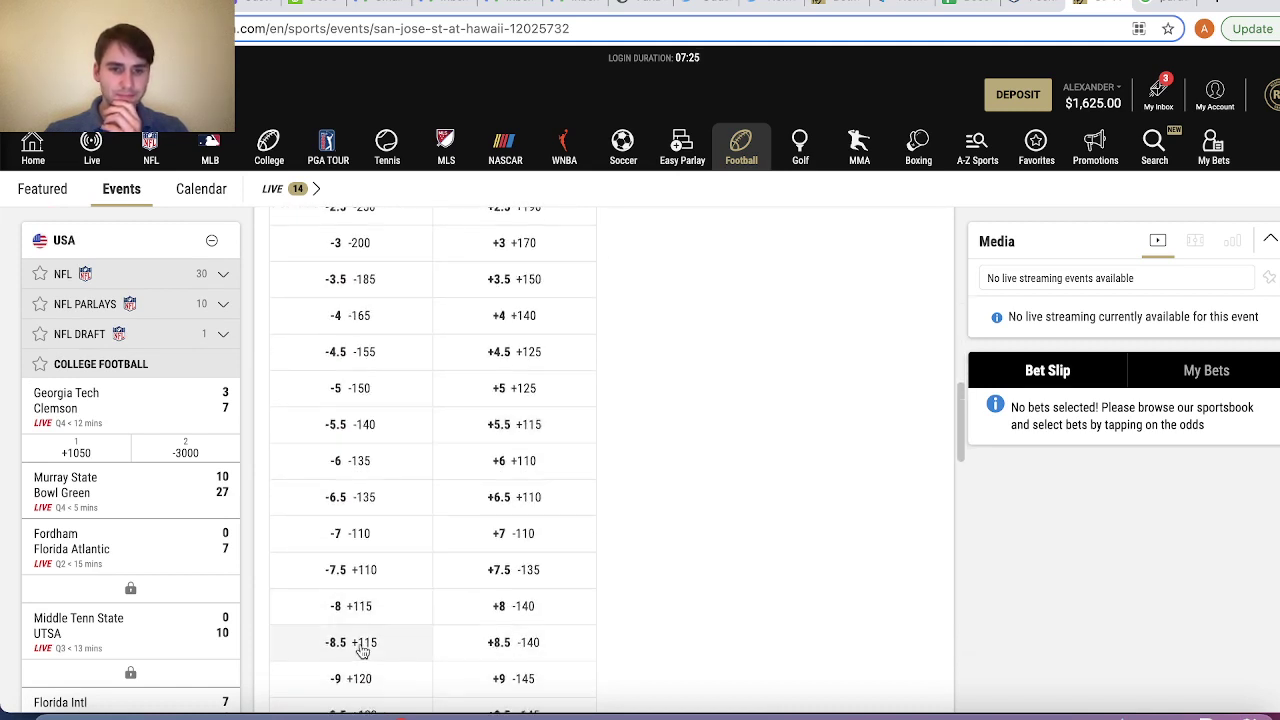
{"action": "left_click", "coordinate": [364, 650]}
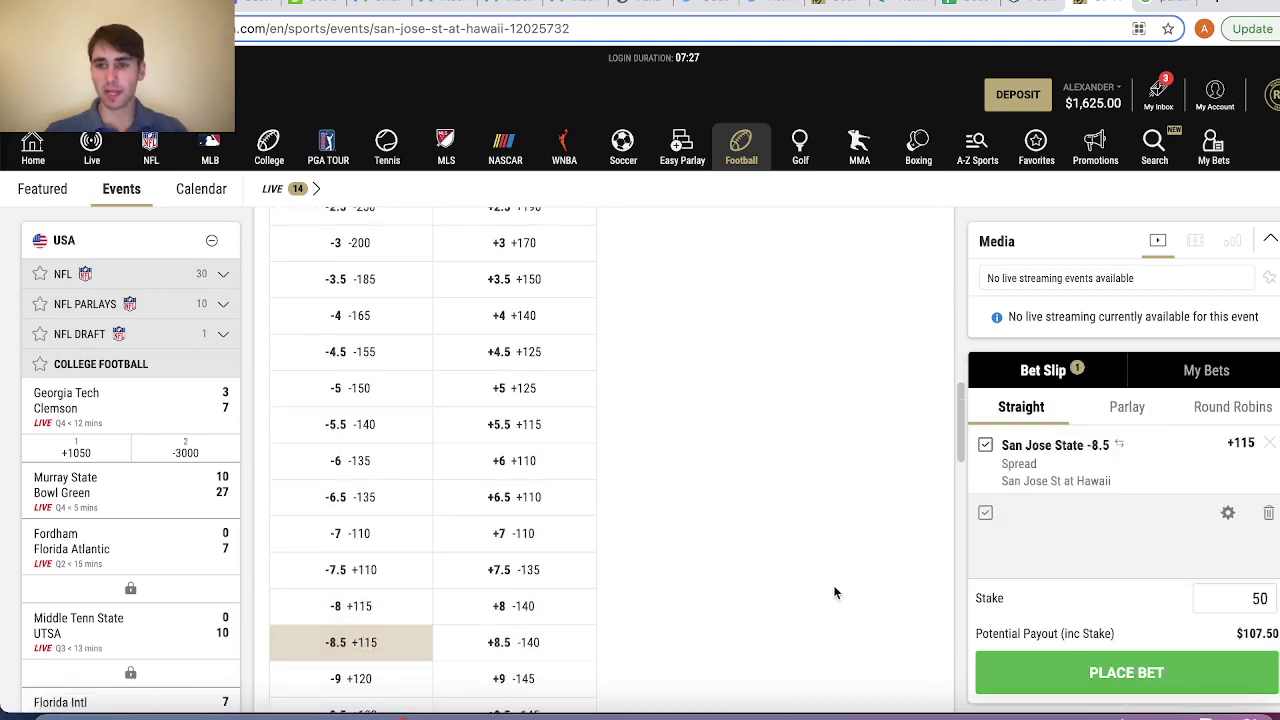
Look through the OddsJam Positive EV bets for the Hawaii vs San Jose State point spread and compare its book and Pinnacle odds.
{"action": "left_click", "coordinate": [1038, 10]}
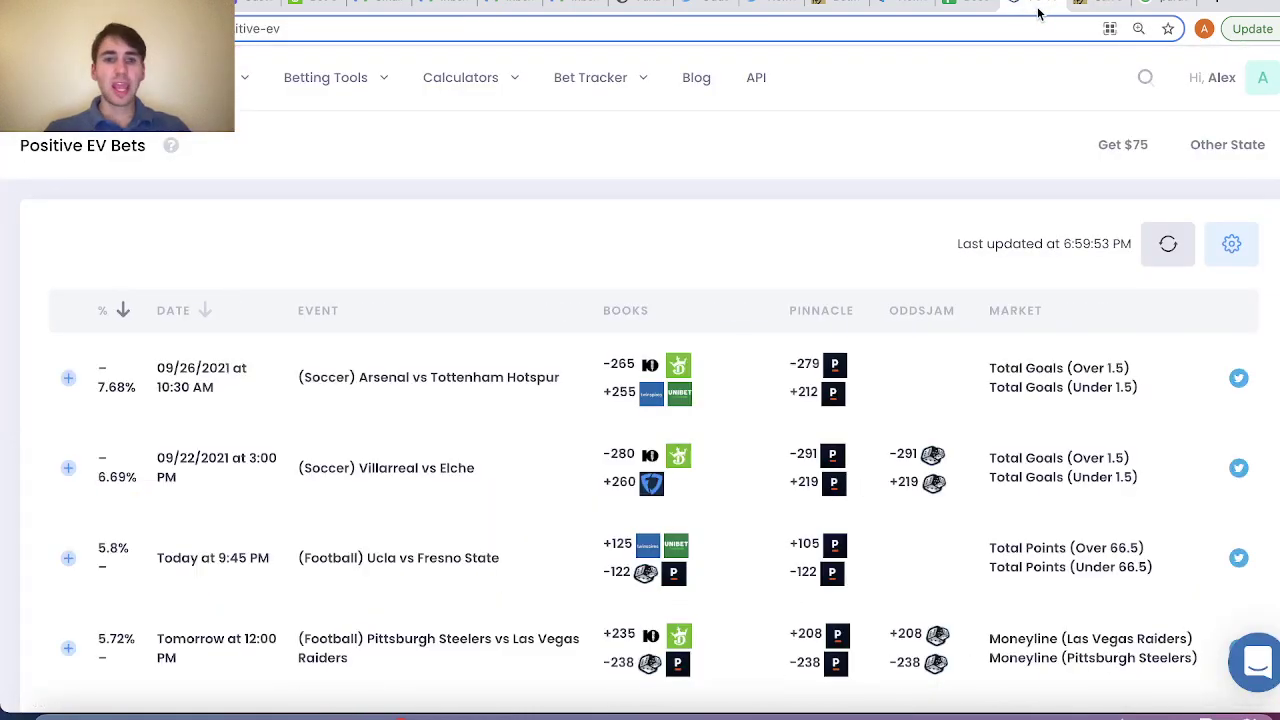
{"action": "scroll", "coordinate": [612, 450], "scroll_direction": "down", "scroll_amount": 5}
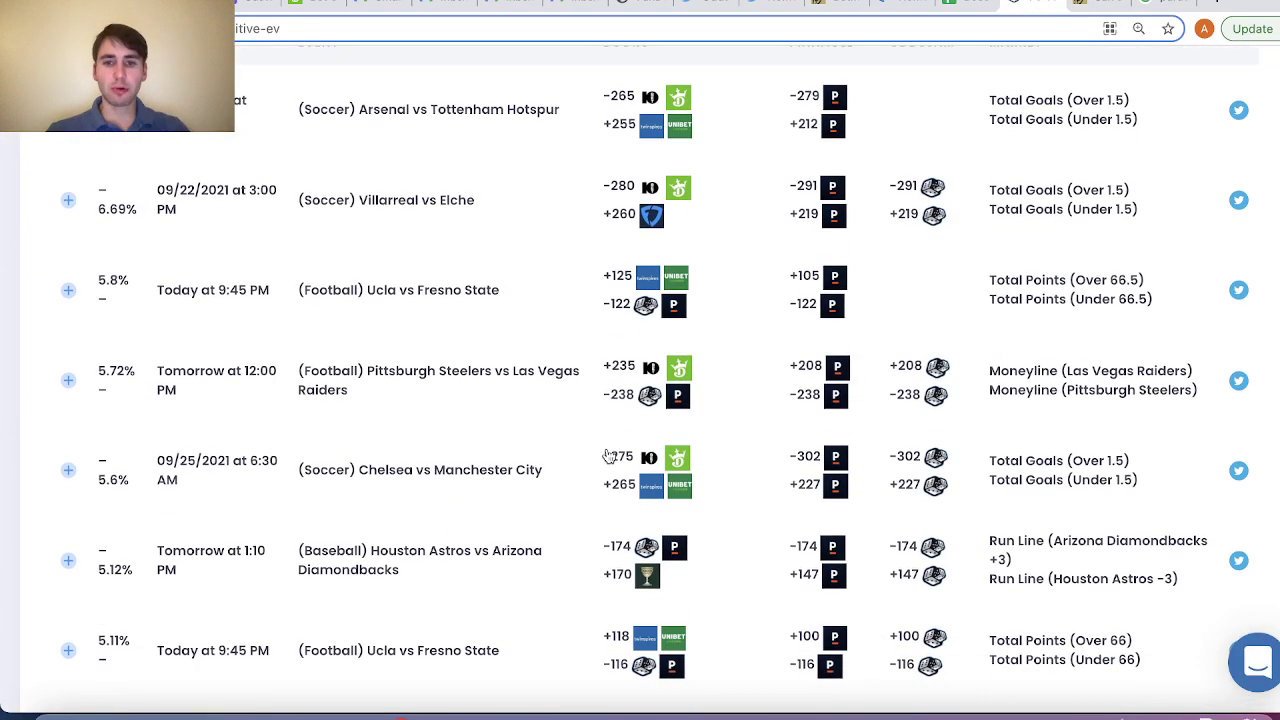
{"action": "scroll", "coordinate": [608, 456], "scroll_direction": "down", "scroll_amount": 3}
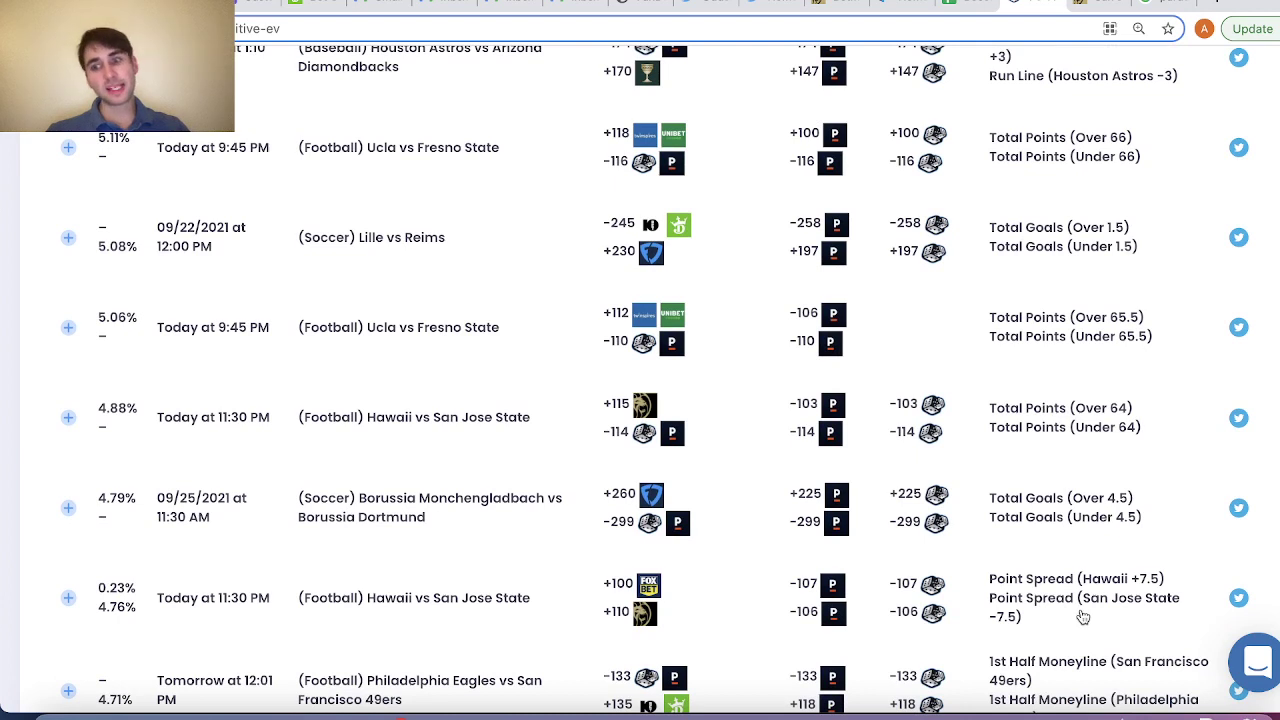
{"action": "mouse_move", "coordinate": [643, 617]}
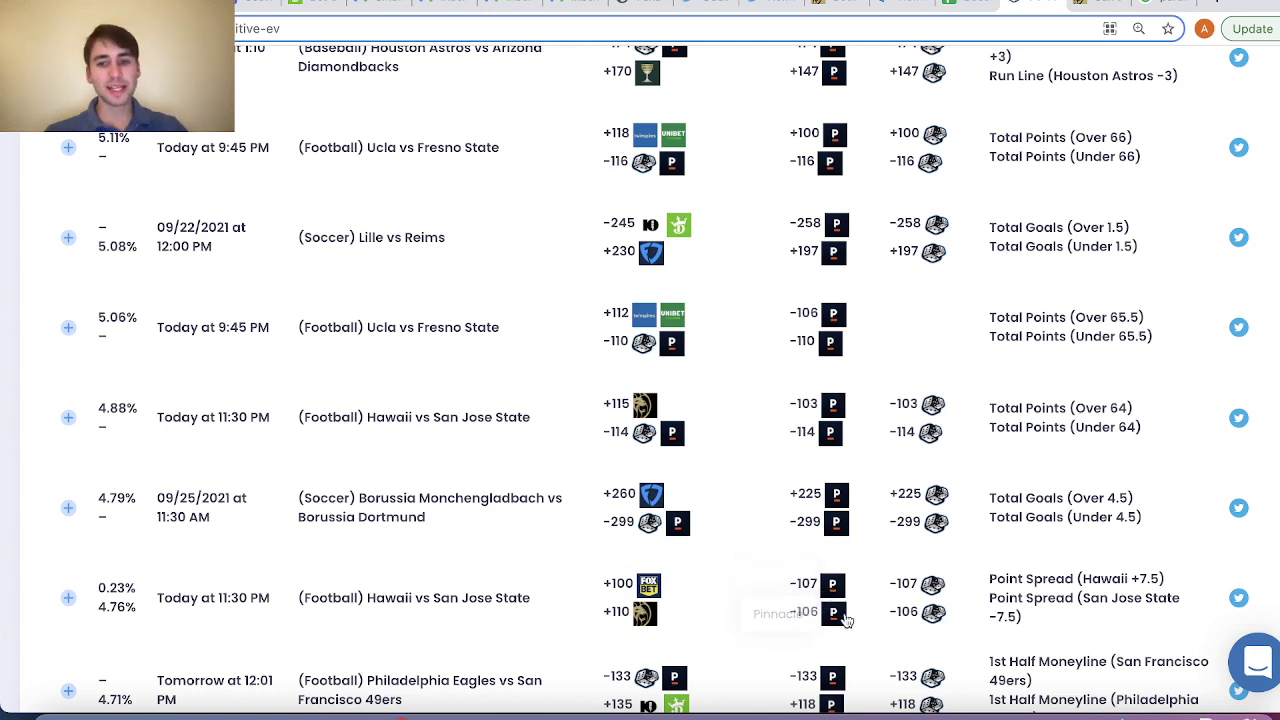
Return to BetMGM and replace the San Jose State -8.5 selection with San Jose State -7.5 at +110.
{"action": "left_click", "coordinate": [646, 620]}
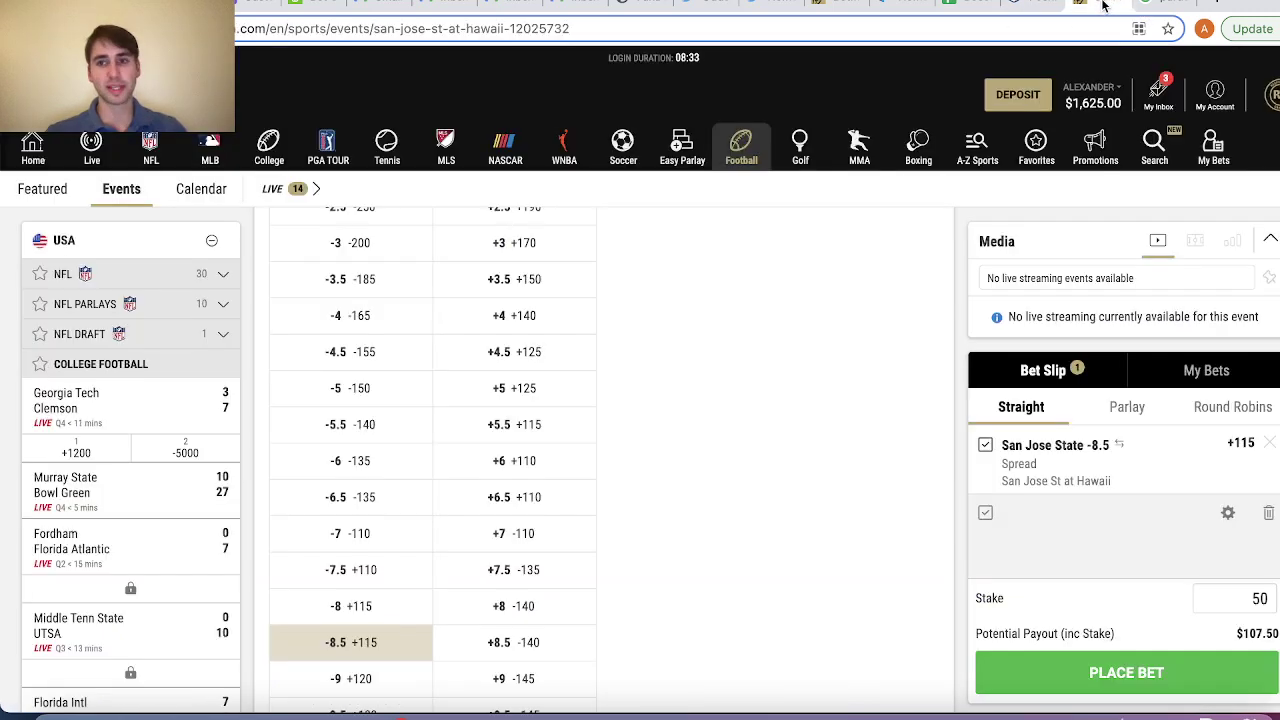
{"action": "left_click", "coordinate": [345, 642]}
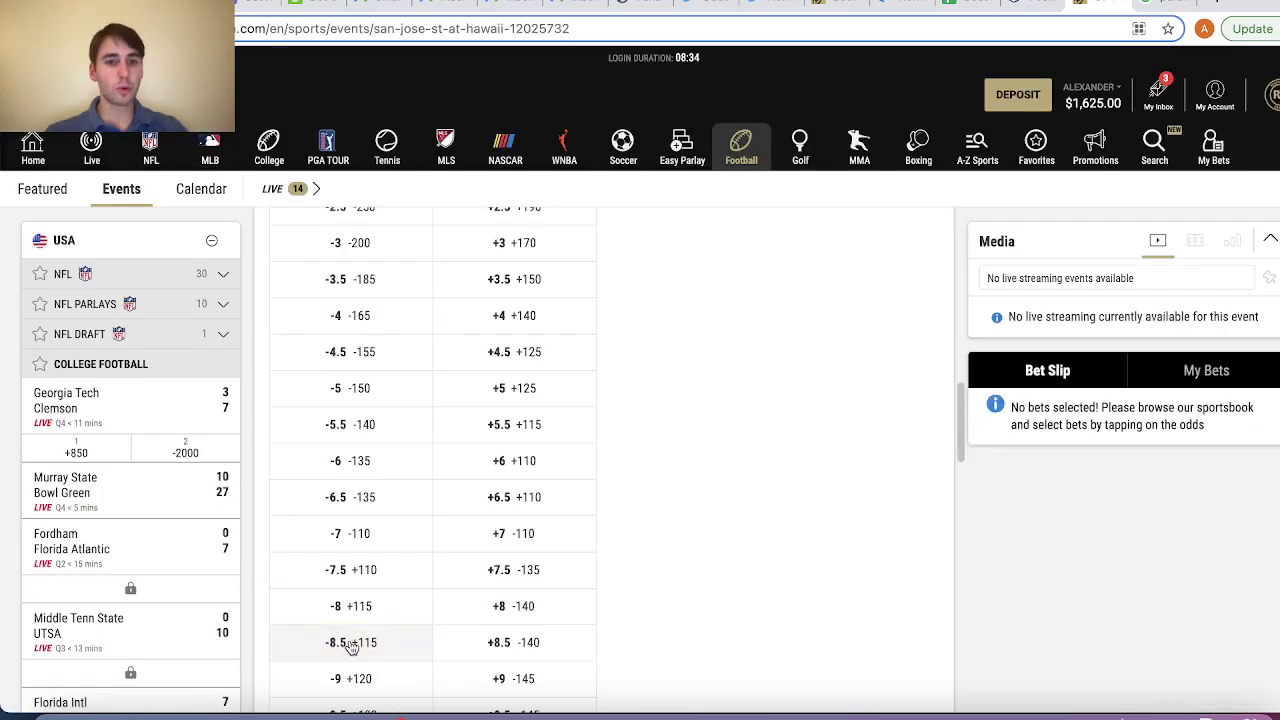
{"action": "left_click", "coordinate": [360, 580]}
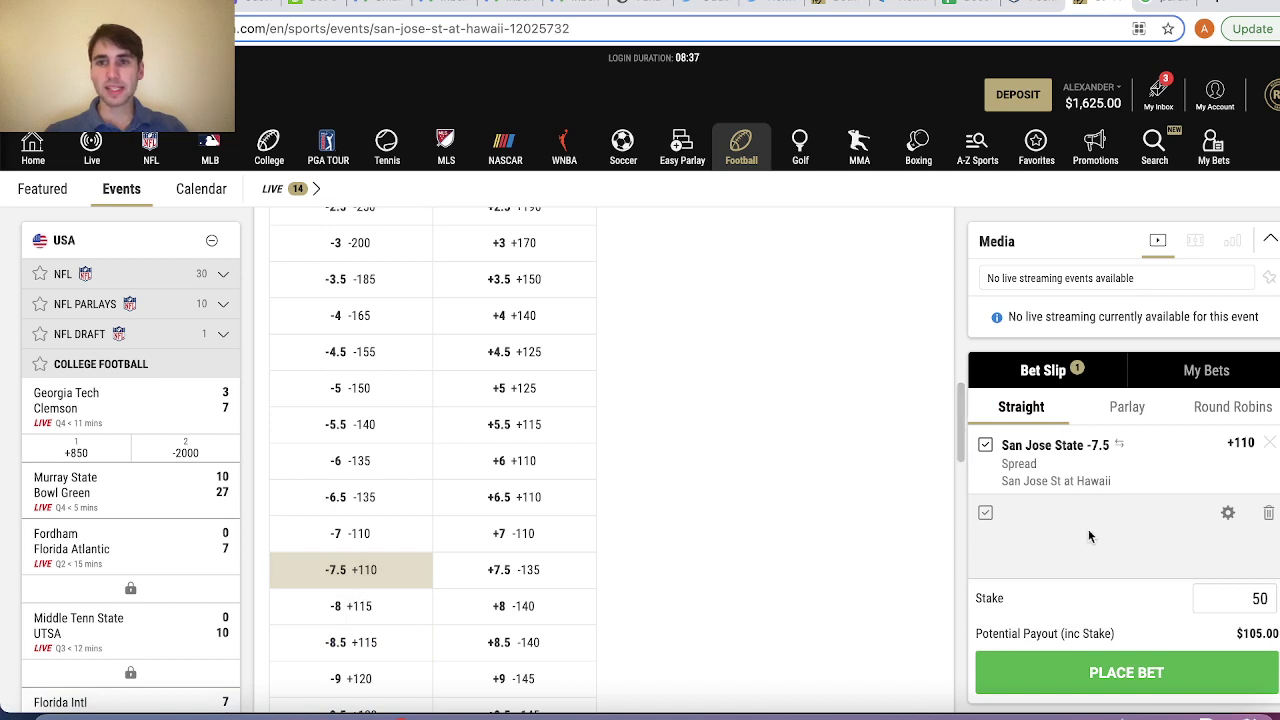
Set the stake on San Jose State -7.5 to 625 and place the bet.
{"action": "left_click", "coordinate": [1264, 600]}
{"action": "type", "text": "625"}
{"action": "scroll", "coordinate": [1137, 520], "scroll_direction": "down", "scroll_amount": 1}
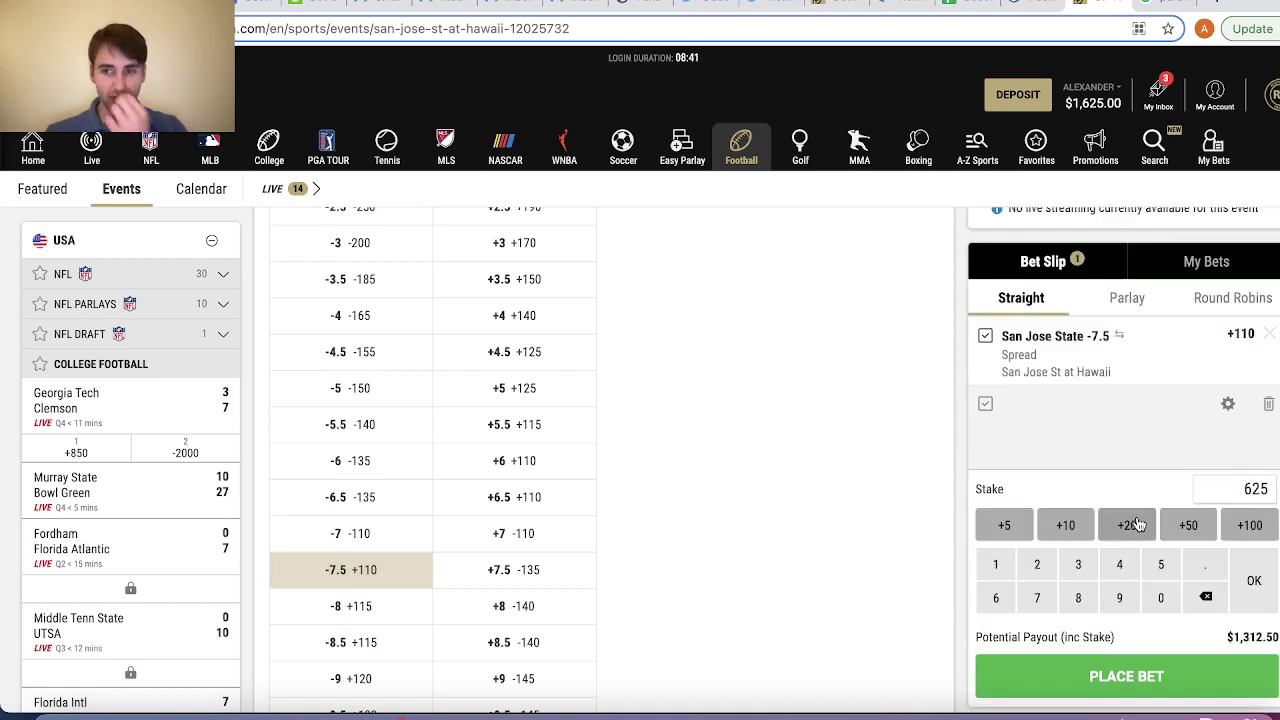
{"action": "left_click", "coordinate": [1158, 679]}
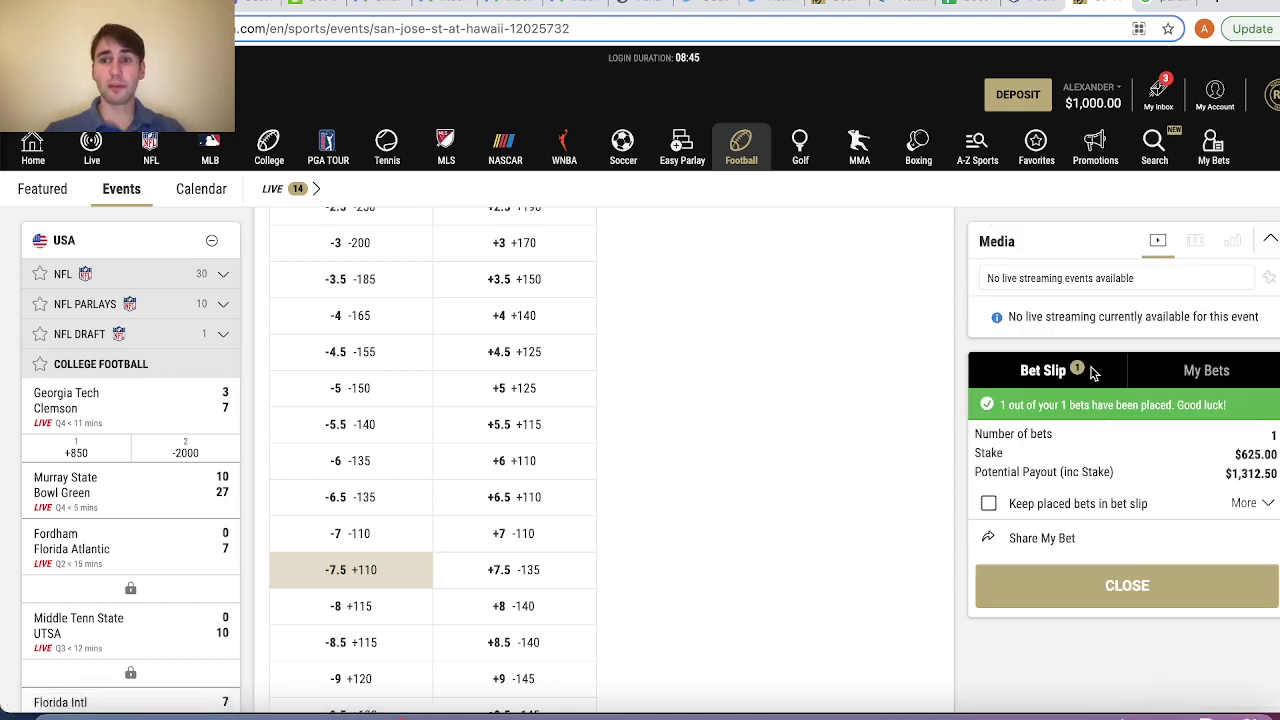
Switch to the bet tracking spreadsheet and record "san jose state -7.5" as the bet in A2 and 625 as the amount in B2.
{"action": "key", "text": "ctrl+shift+Tab"}
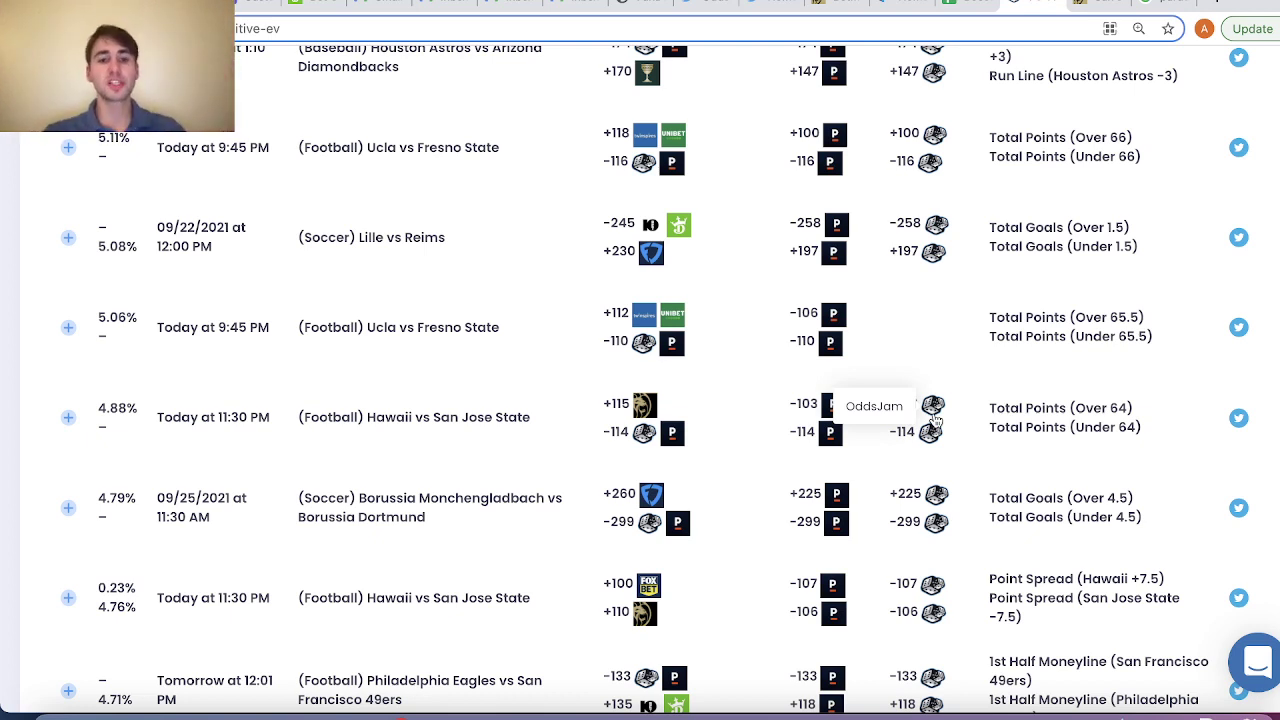
{"action": "left_click", "coordinate": [968, 5]}
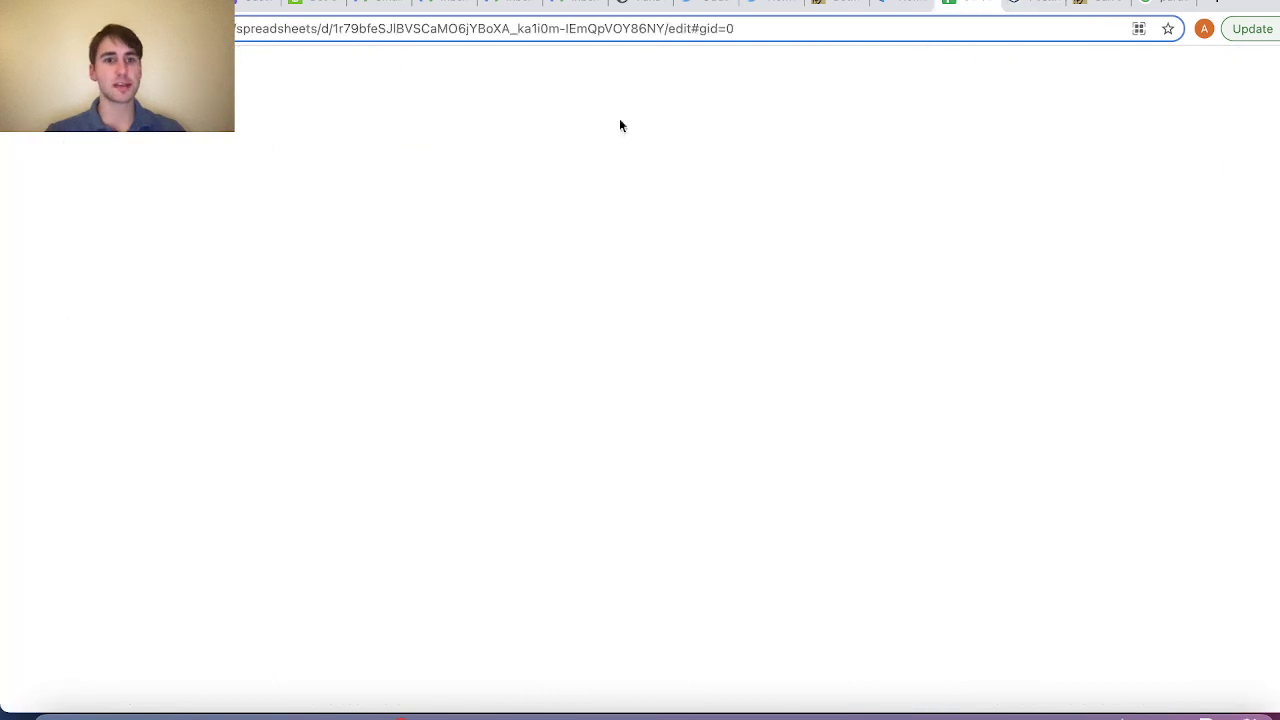
{"action": "left_click", "coordinate": [196, 228]}
{"action": "type", "text": "san jos"}
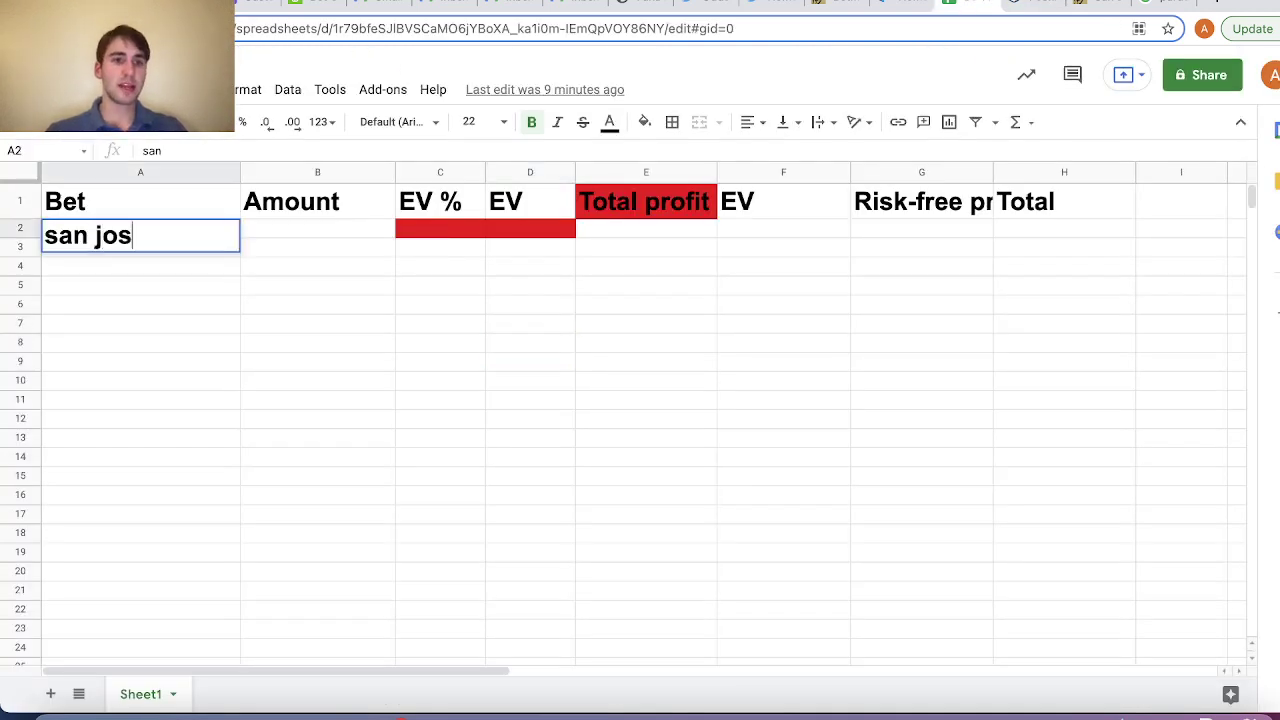
{"action": "type", "text": "e state -7.5"}
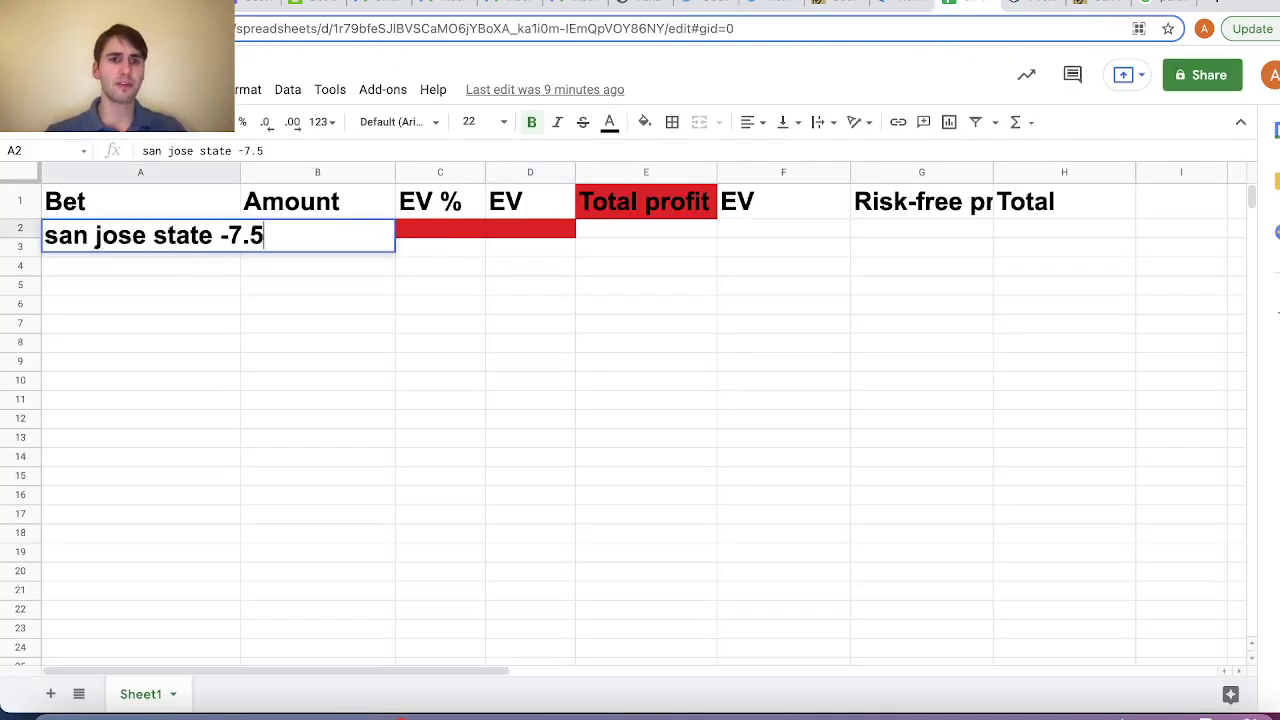
{"action": "key", "text": "Tab"}
{"action": "type", "text": "625"}
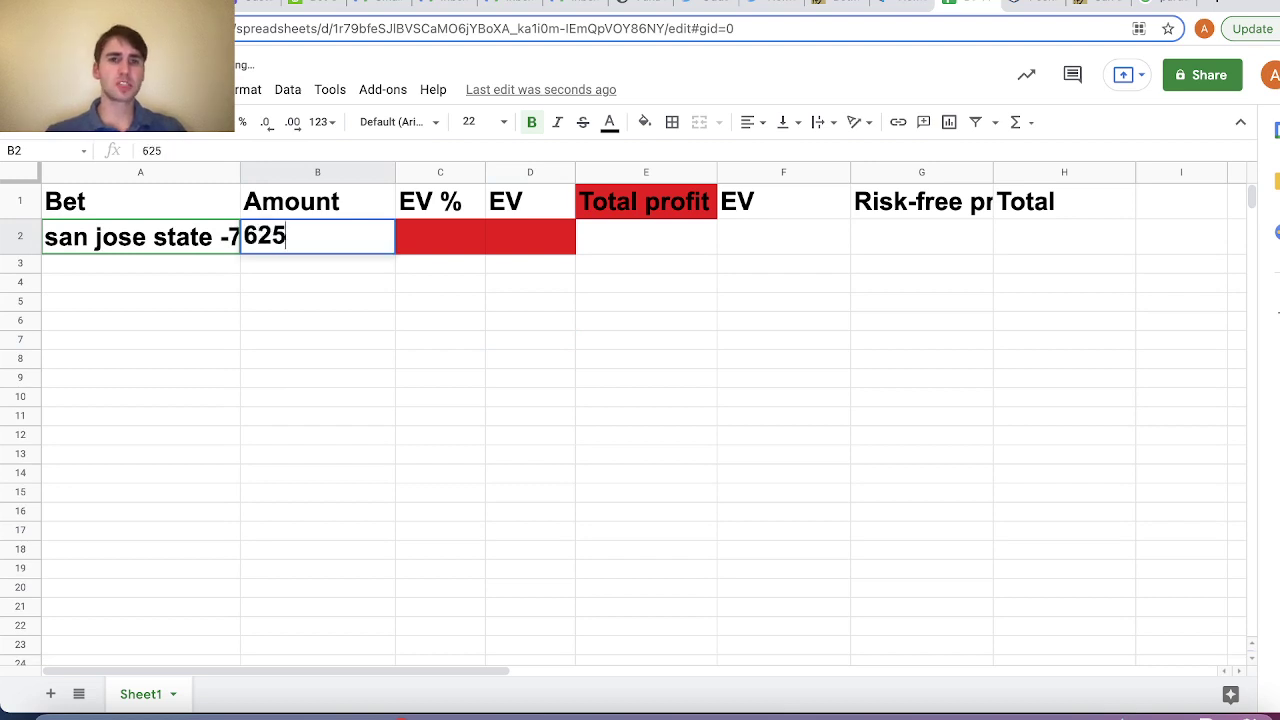
{"action": "key", "text": "Tab"}
Enter 0.0477 as the bet's EV % in cell C2 and correct it to 0.0476.
{"action": "type", "text": "0"}
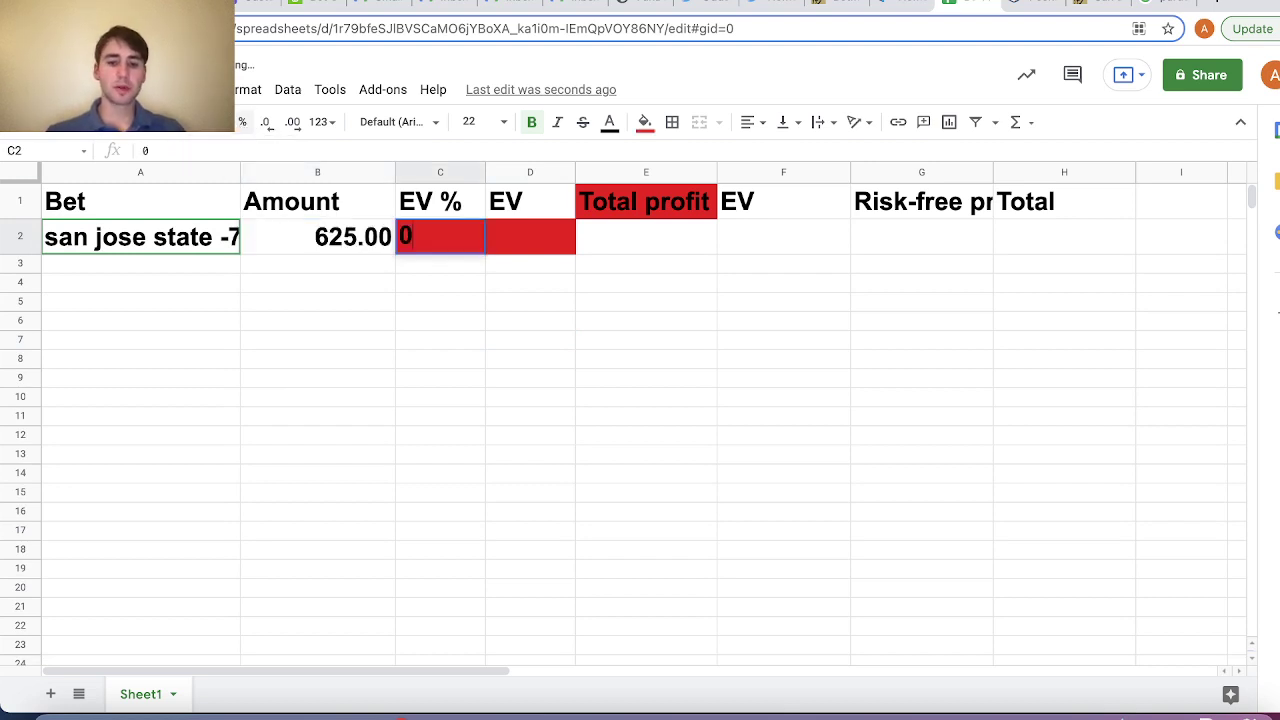
{"action": "type", "text": ".0477"}
{"action": "key", "text": "Return"}
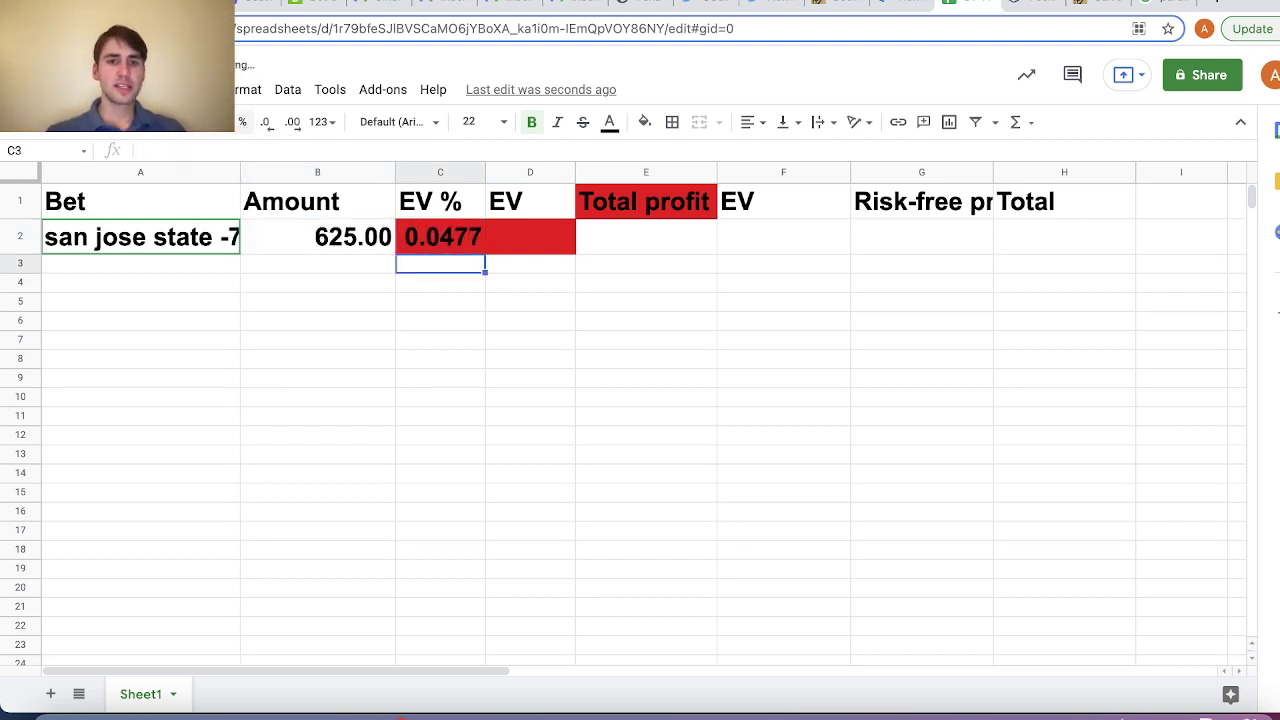
{"action": "left_click", "coordinate": [478, 240]}
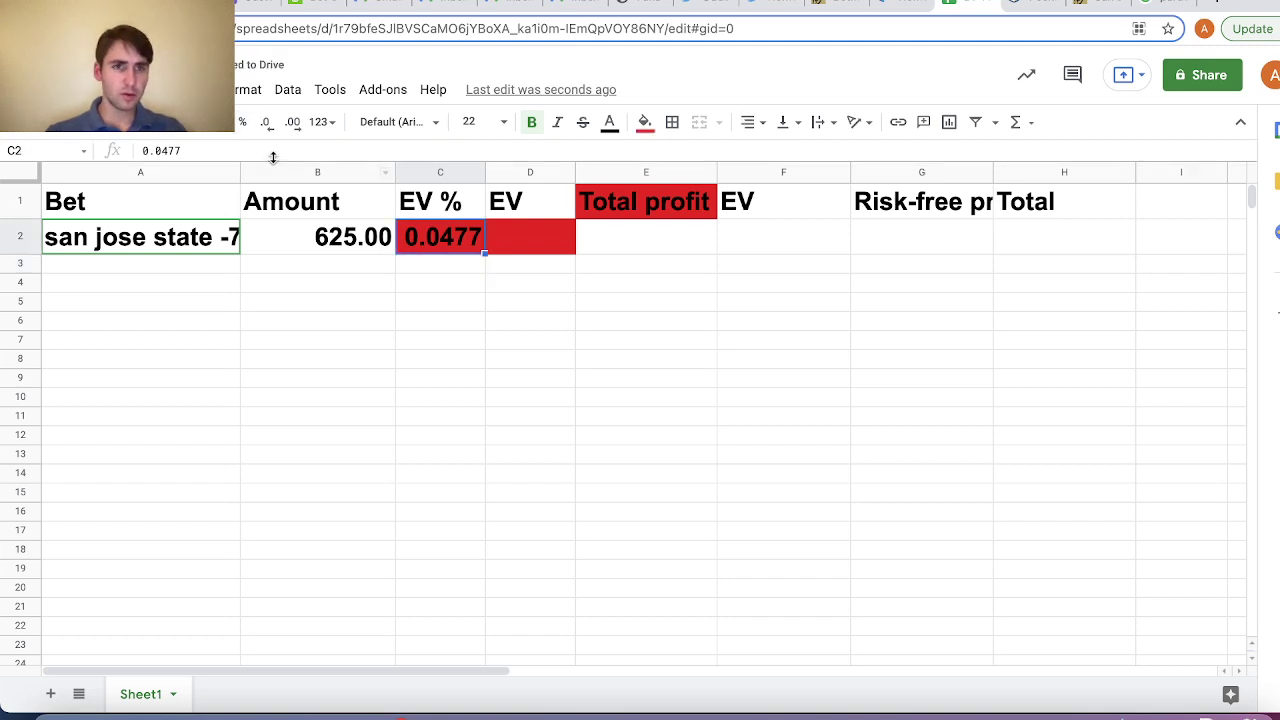
{"action": "left_click", "coordinate": [229, 148]}
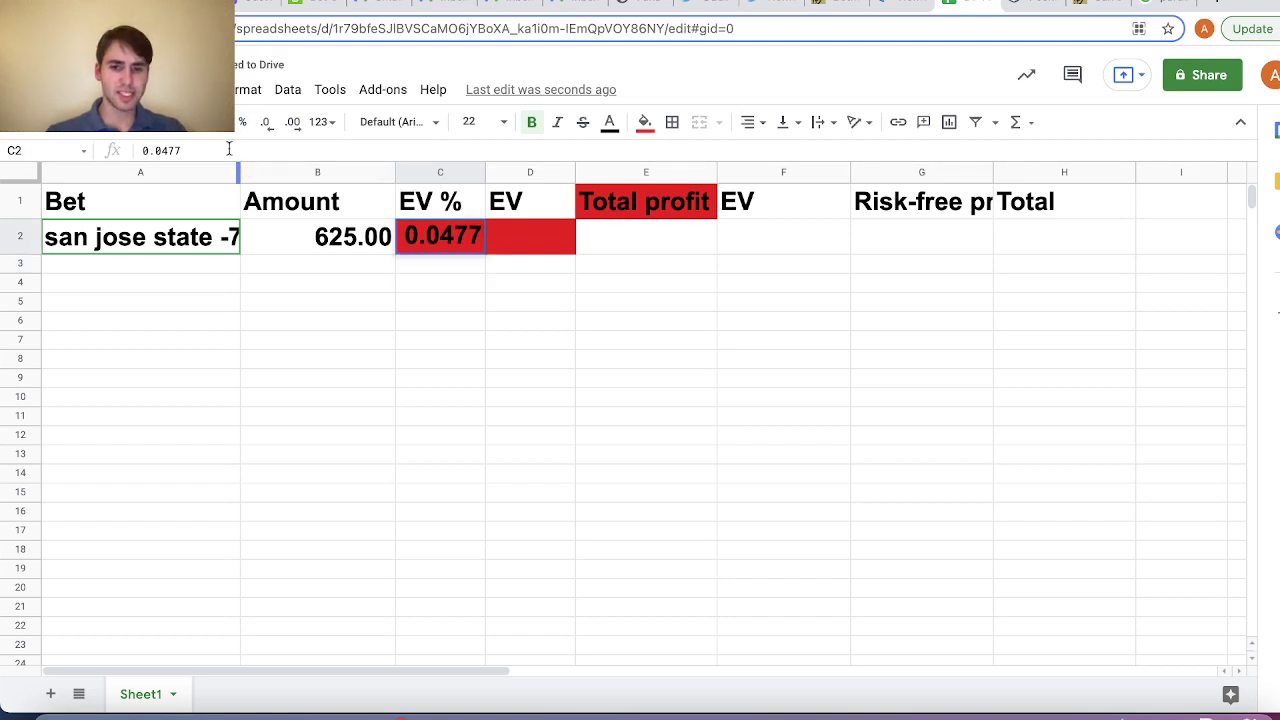
{"action": "key", "text": "BackSpace"}
{"action": "type", "text": "6"}
{"action": "key", "text": "Tab"}
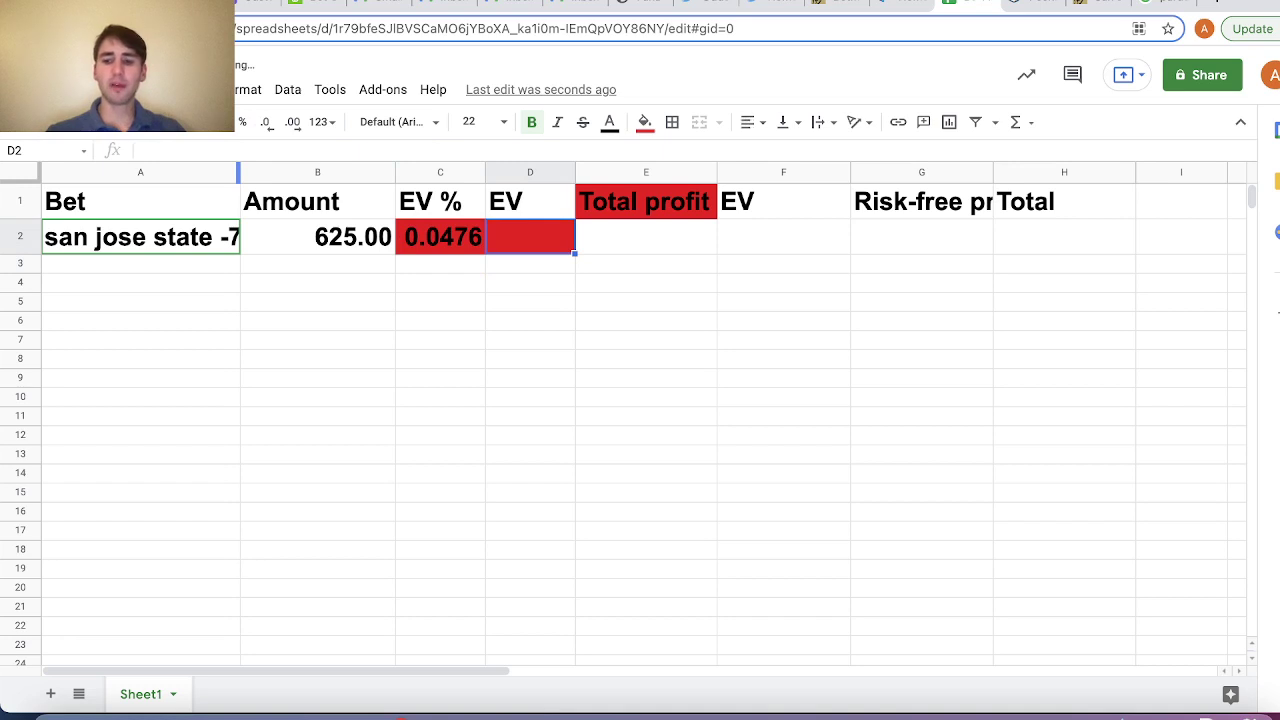
Calculate the San Jose State bet's EV in D2 with =C2*B2 and set the total profit in E2 to =D2.
{"action": "type", "text": "=C2*"}
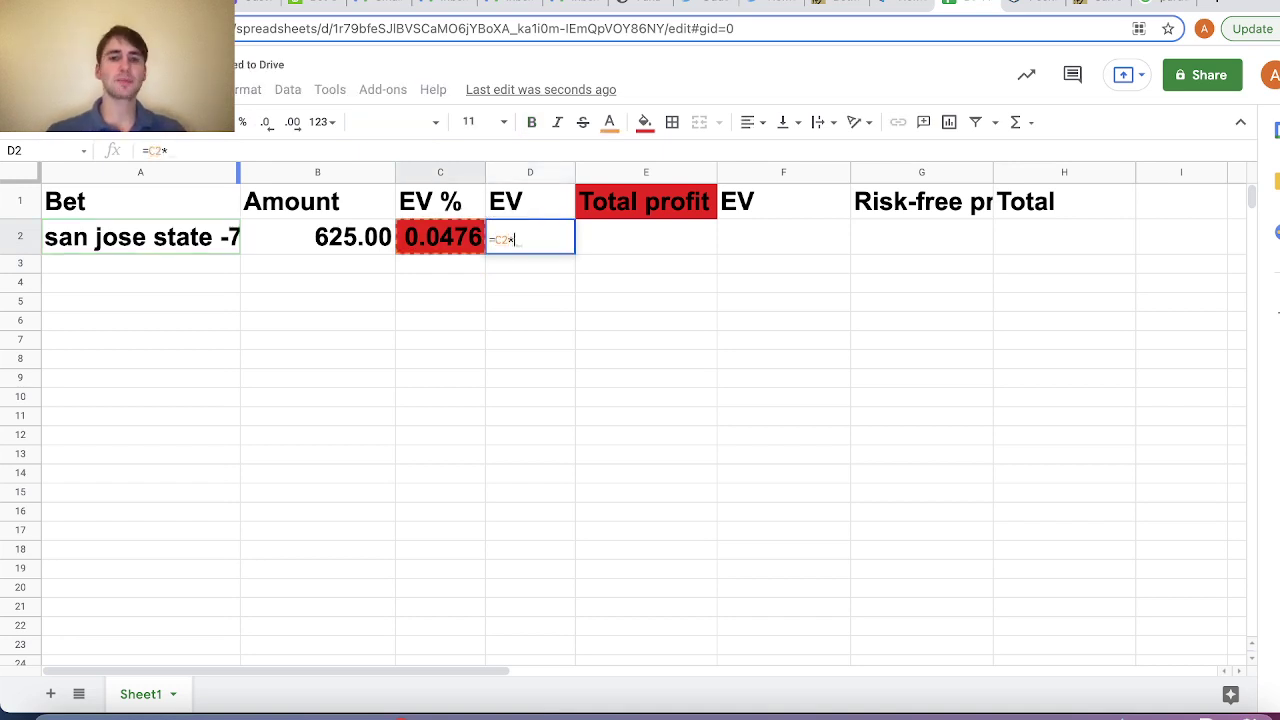
{"action": "type", "text": "B2"}
{"action": "key", "text": "Return"}
{"action": "left_click", "coordinate": [530, 237]}
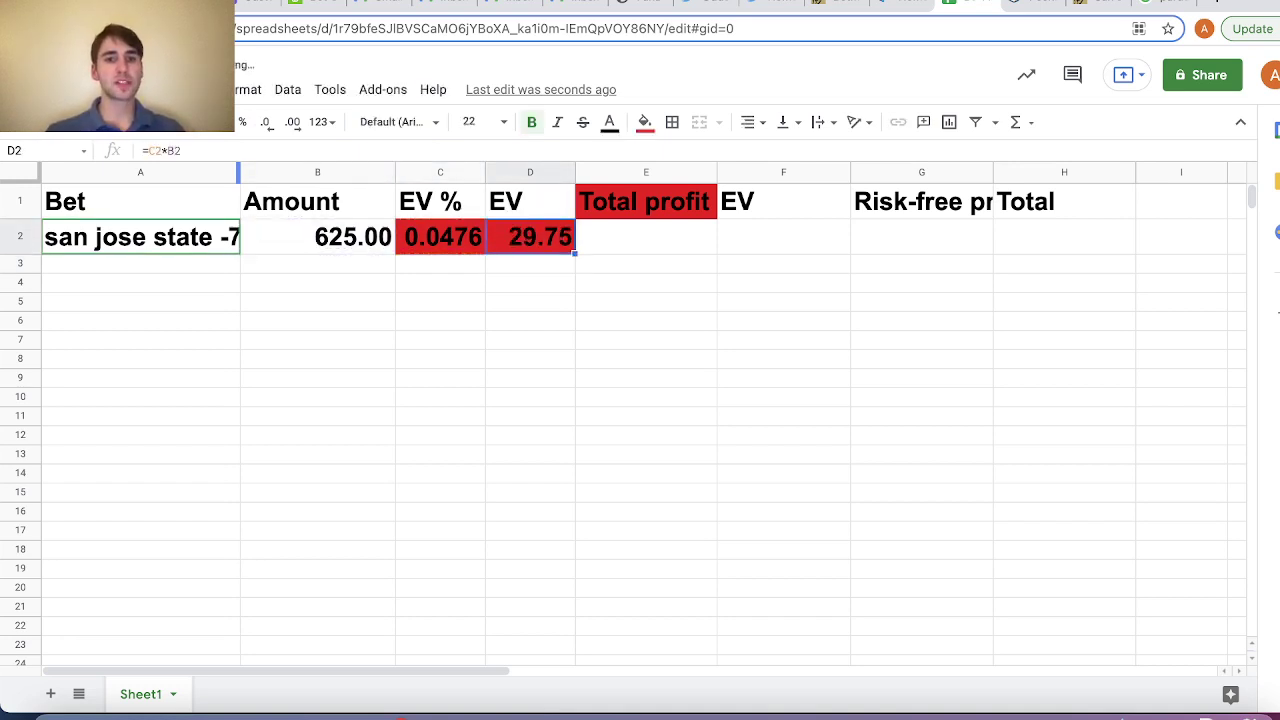
{"action": "key", "text": "Tab"}
{"action": "type", "text": "=D2"}
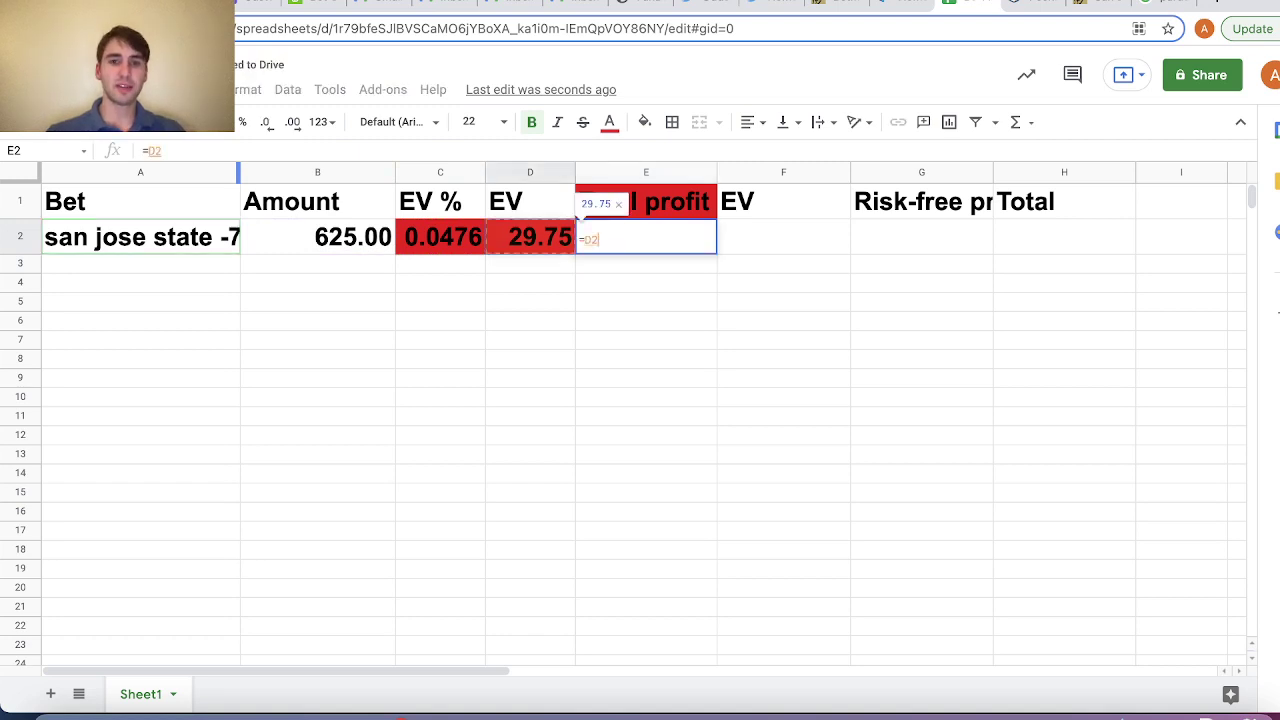
{"action": "key", "text": "Return"}
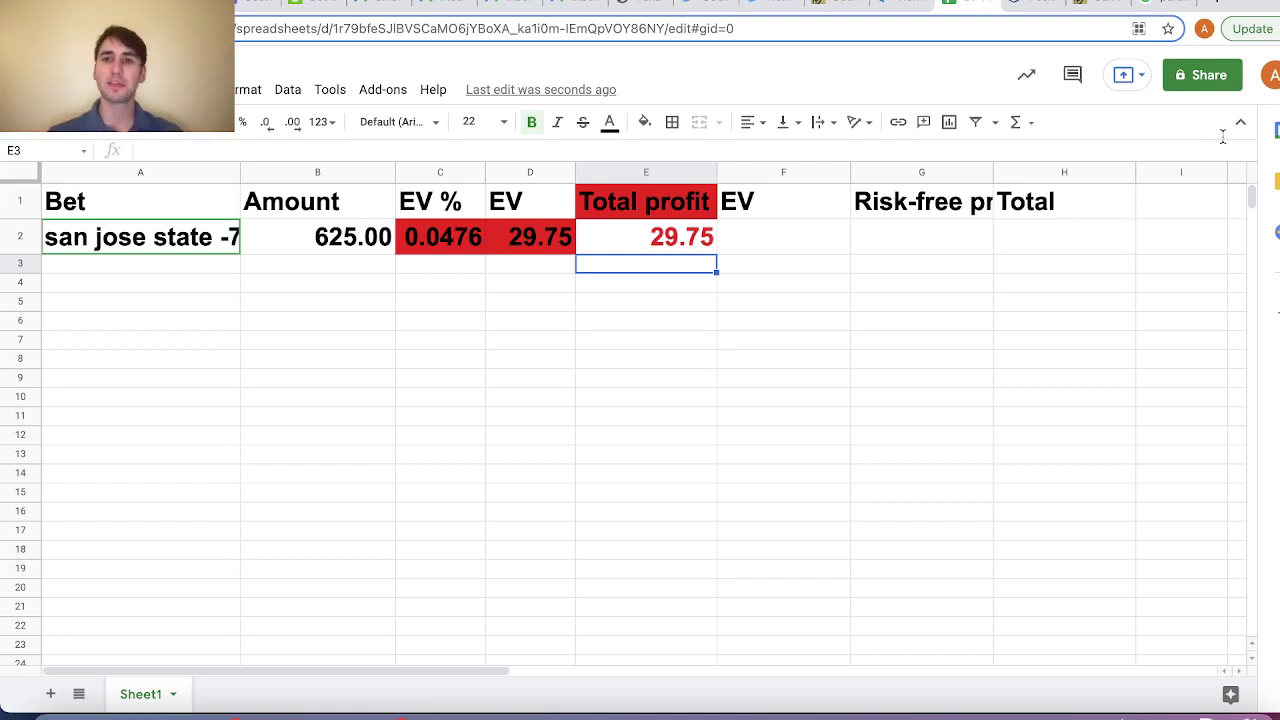
Check the positive EV list for another Hawaii vs San Jose State bet and select Over 64 total points at +115 on BetMGM.
{"action": "left_click", "coordinate": [1038, 16]}
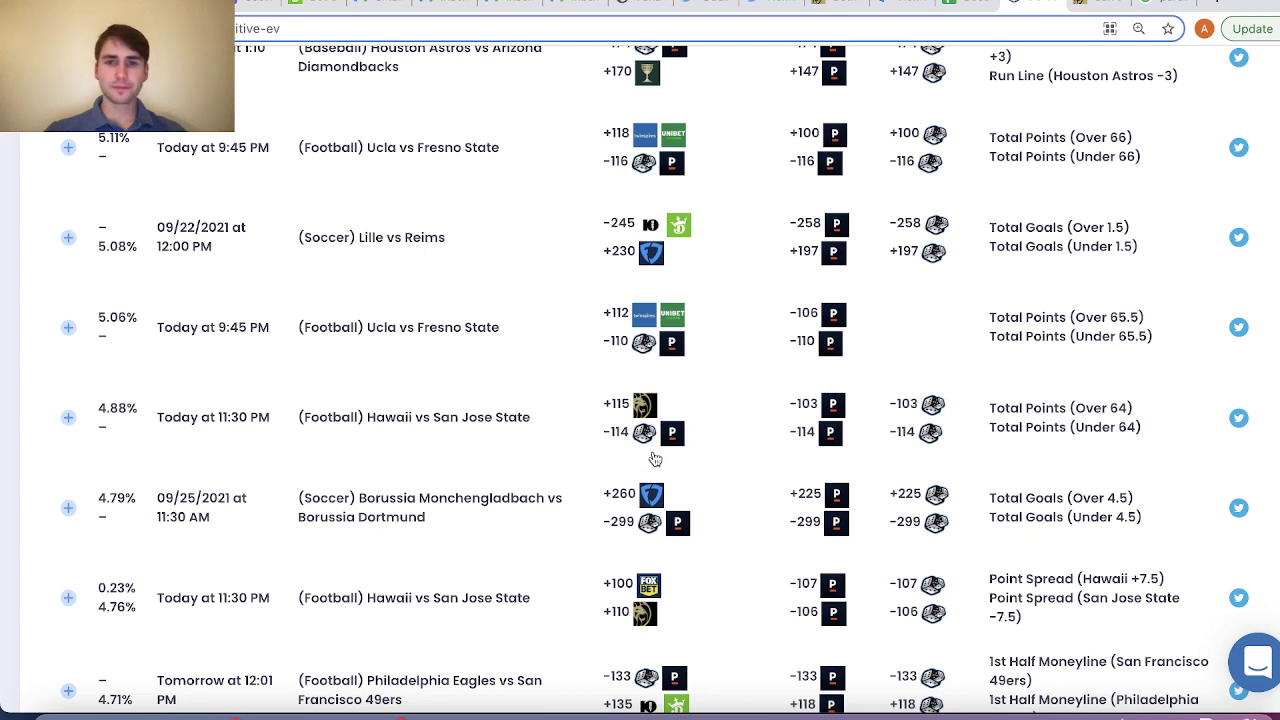
{"action": "mouse_move", "coordinate": [646, 407]}
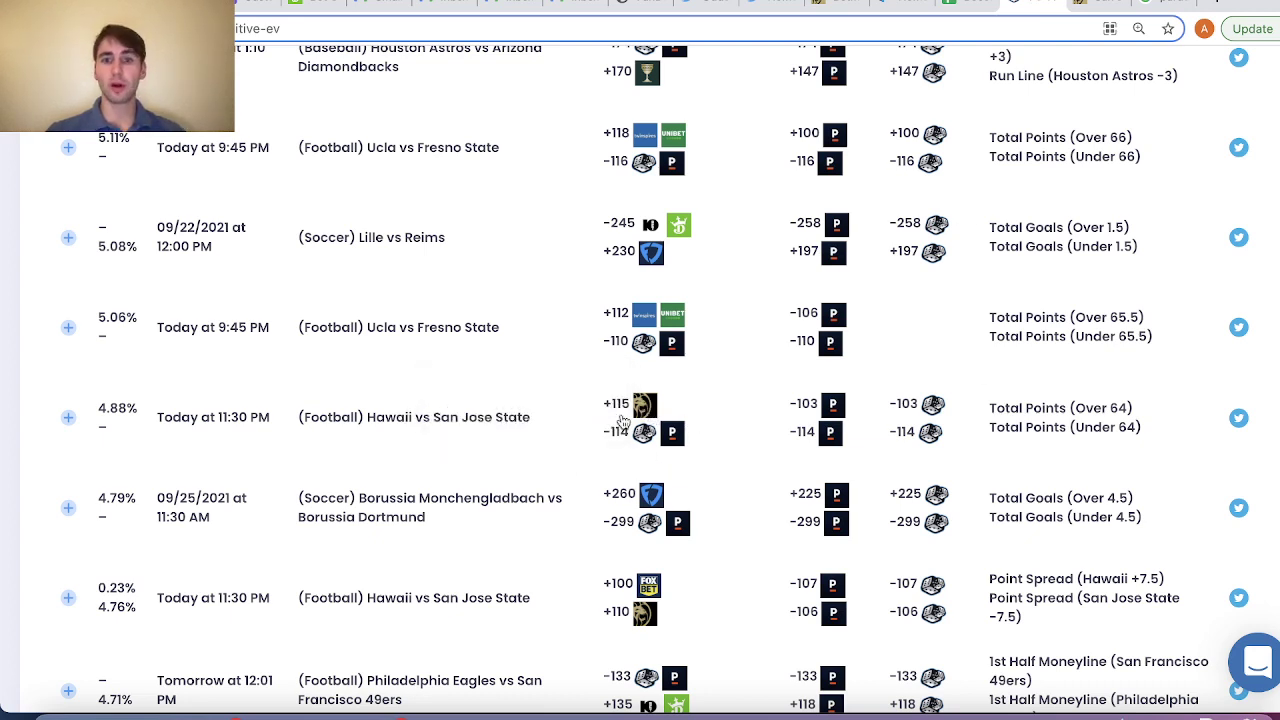
{"action": "left_click", "coordinate": [1098, 8]}
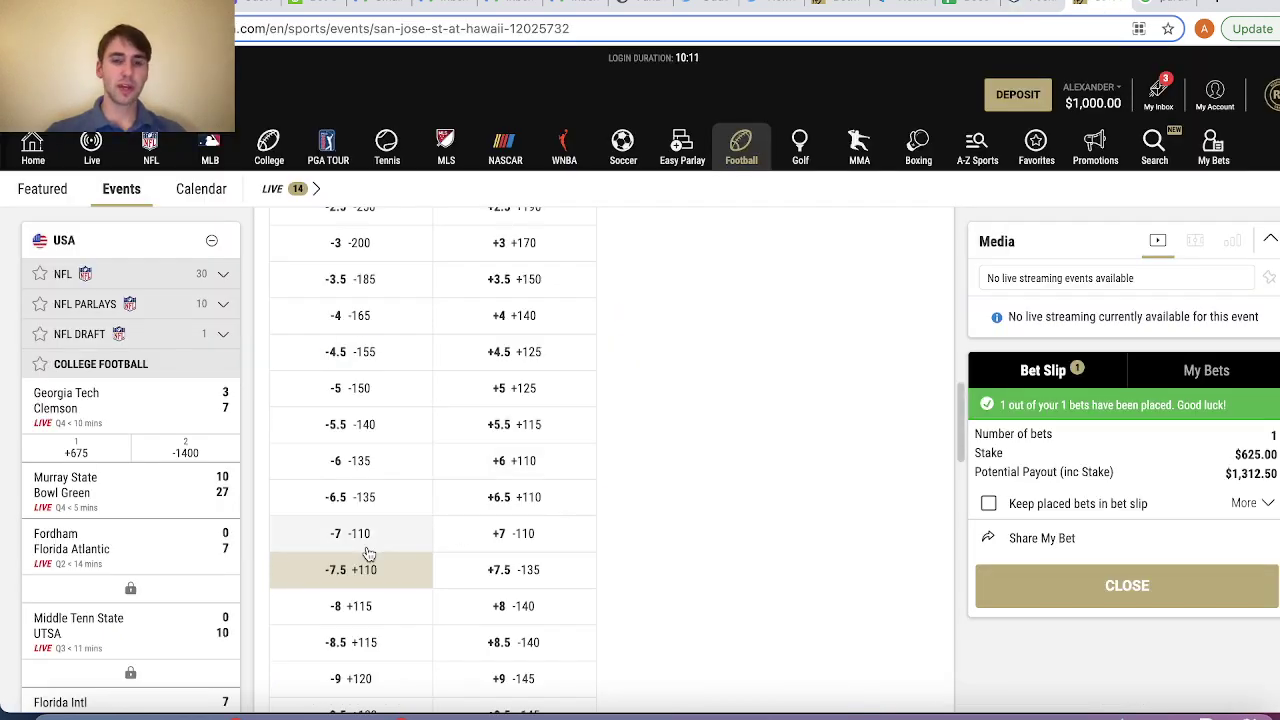
{"action": "scroll", "coordinate": [636, 570], "scroll_direction": "up", "scroll_amount": 10}
{"action": "scroll", "coordinate": [679, 582], "scroll_direction": "down", "scroll_amount": 1}
{"action": "scroll", "coordinate": [679, 582], "scroll_direction": "down", "scroll_amount": 3}
{"action": "left_click", "coordinate": [768, 607]}
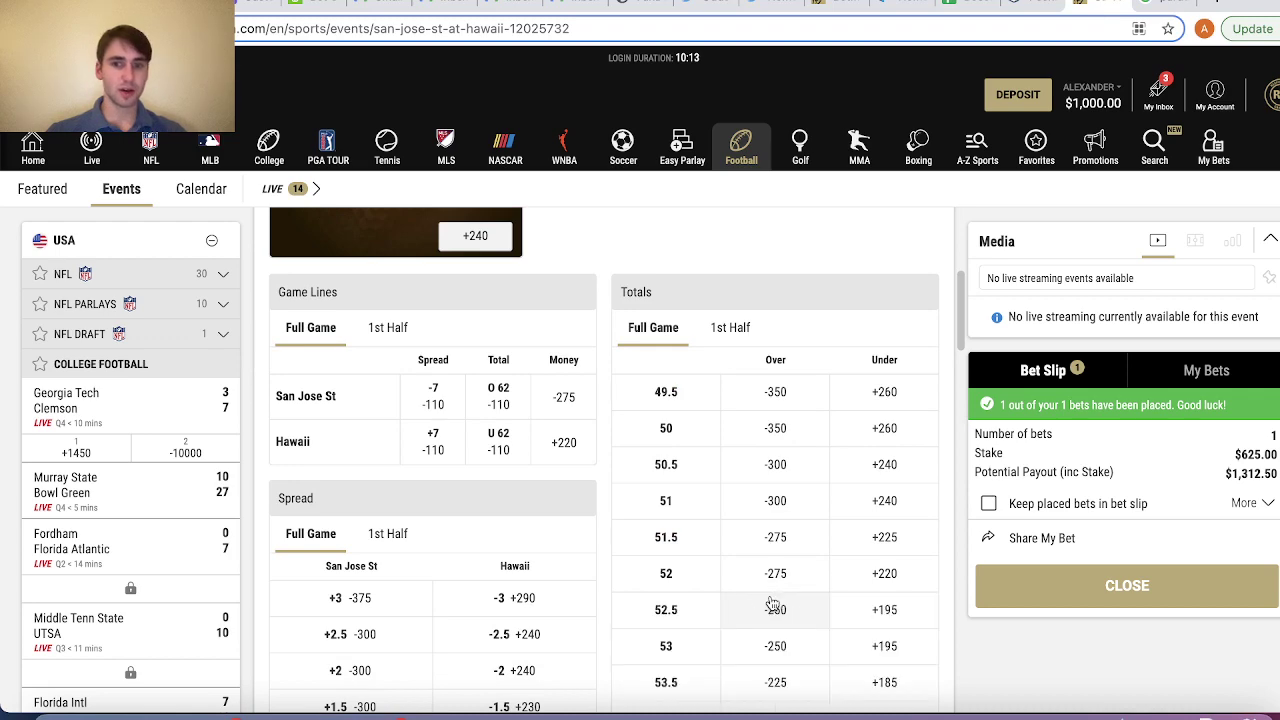
{"action": "scroll", "coordinate": [771, 605], "scroll_direction": "down", "scroll_amount": 6}
{"action": "scroll", "coordinate": [773, 604], "scroll_direction": "down", "scroll_amount": 3}
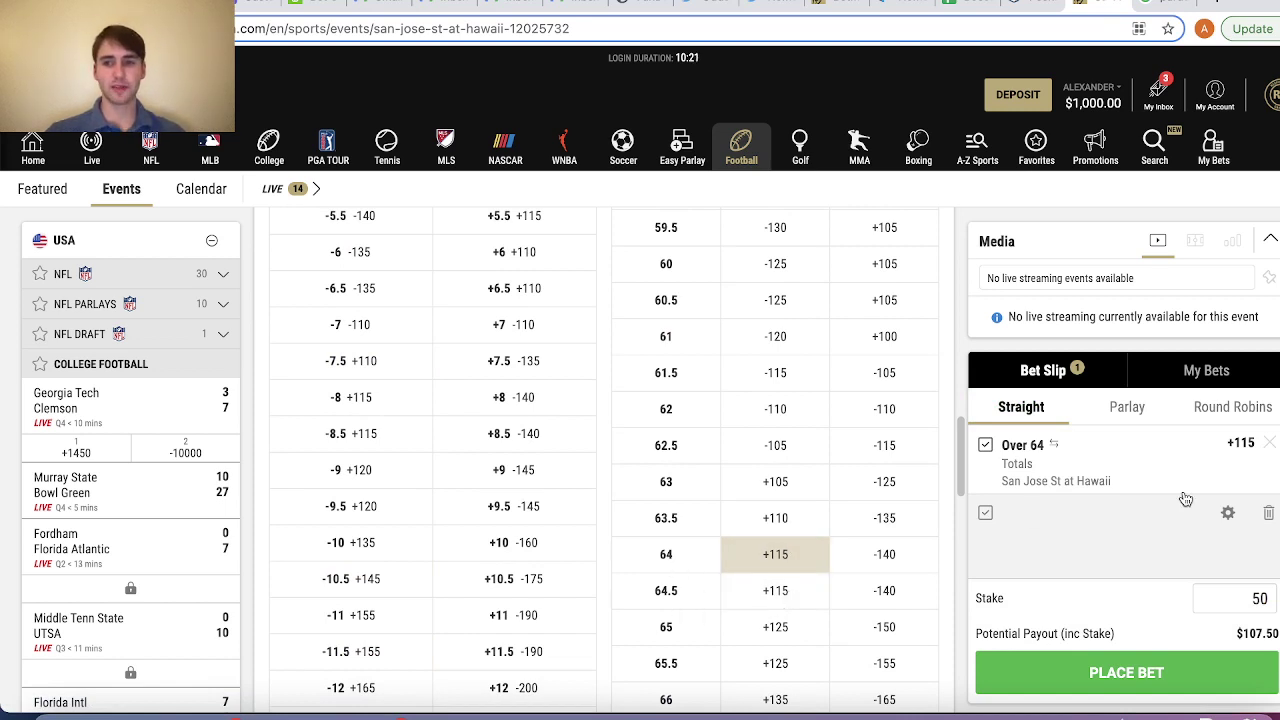
Set the stake on Over 64 to 500 and place the bet.
{"action": "left_click", "coordinate": [1241, 599]}
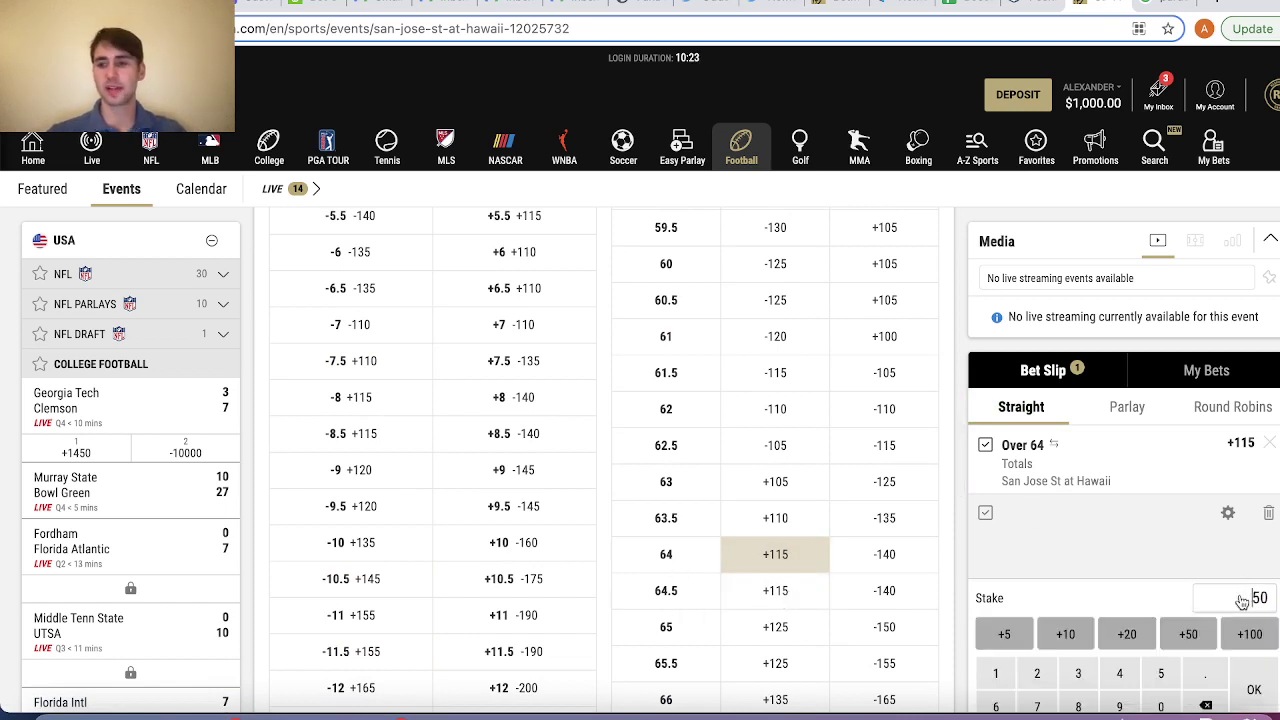
{"action": "type", "text": "0"}
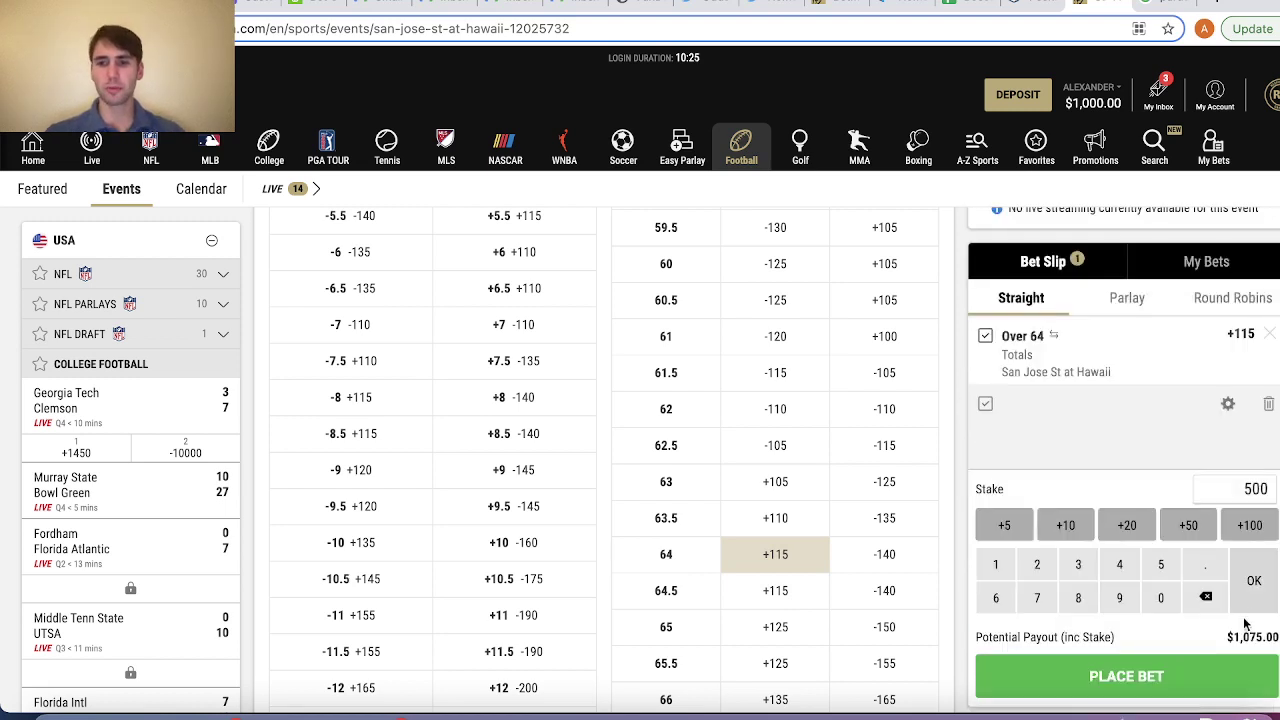
{"action": "left_click", "coordinate": [1199, 662]}
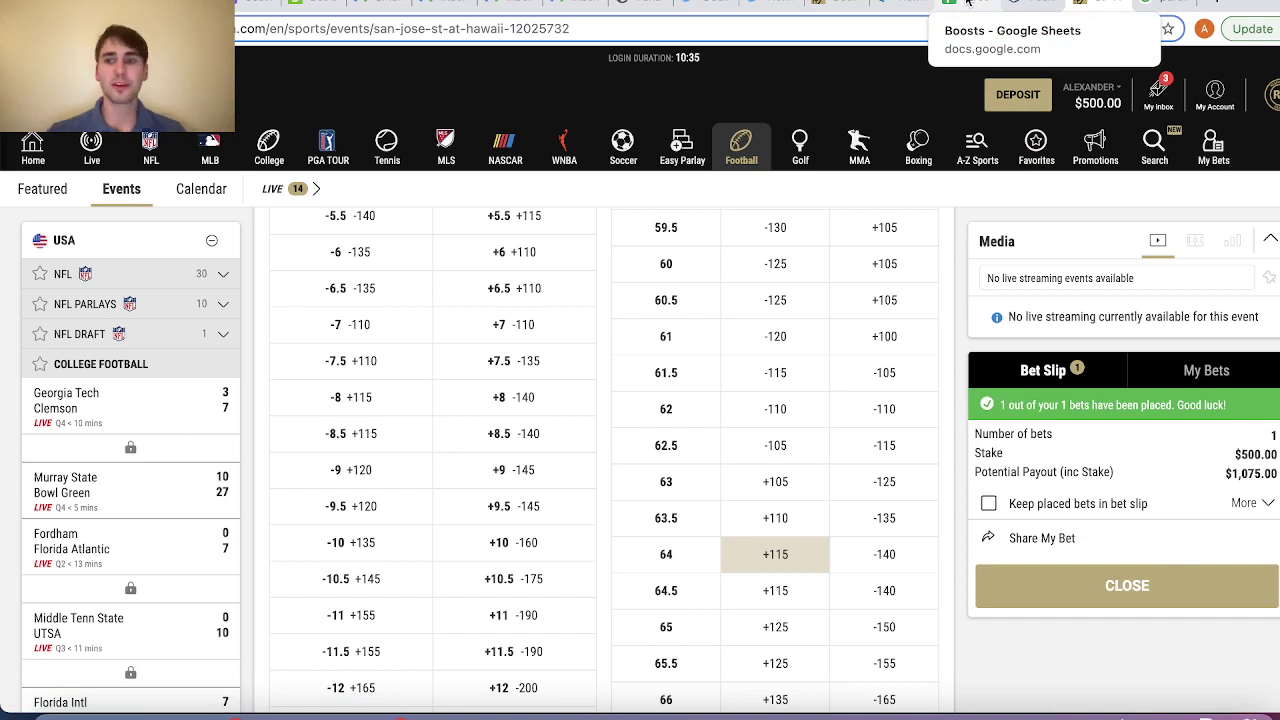
Switch to the bet tracking spreadsheet and record "over 64 san jose state" in A3 with 500 as the amount in B3.
{"action": "left_click", "coordinate": [968, 3]}
{"action": "left_click", "coordinate": [216, 266]}
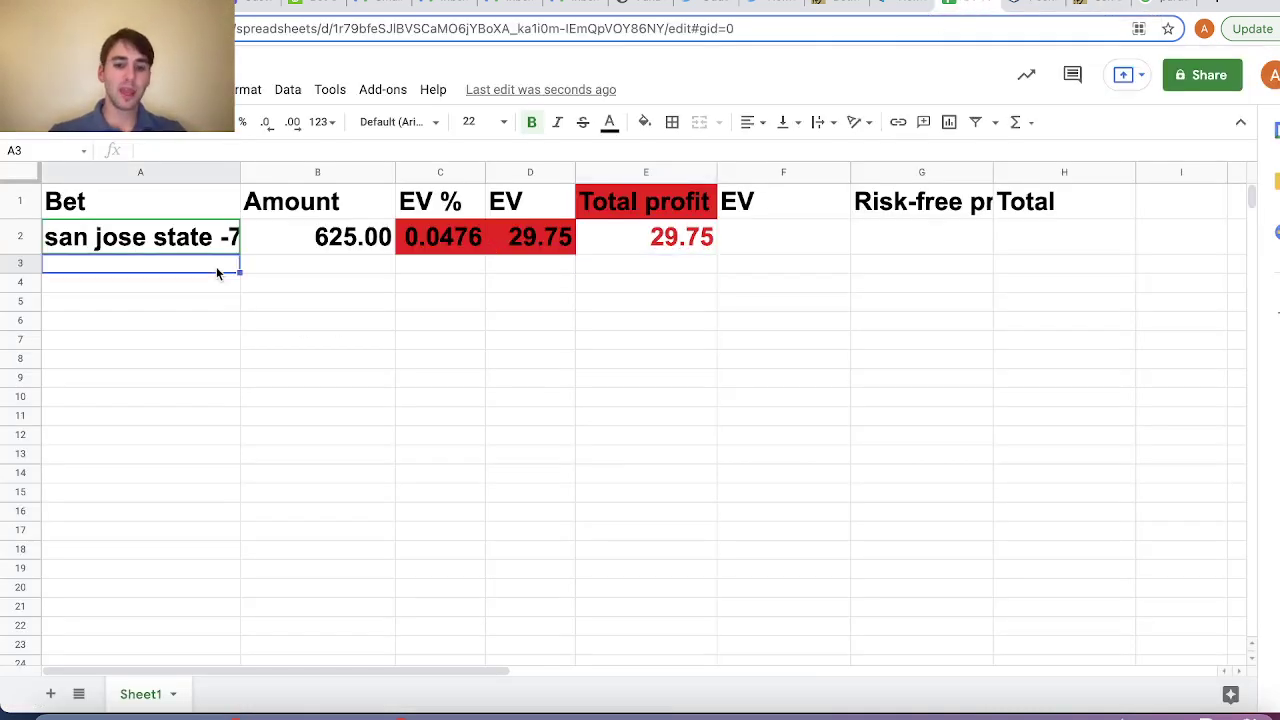
{"action": "type", "text": "over 64 san jose state"}
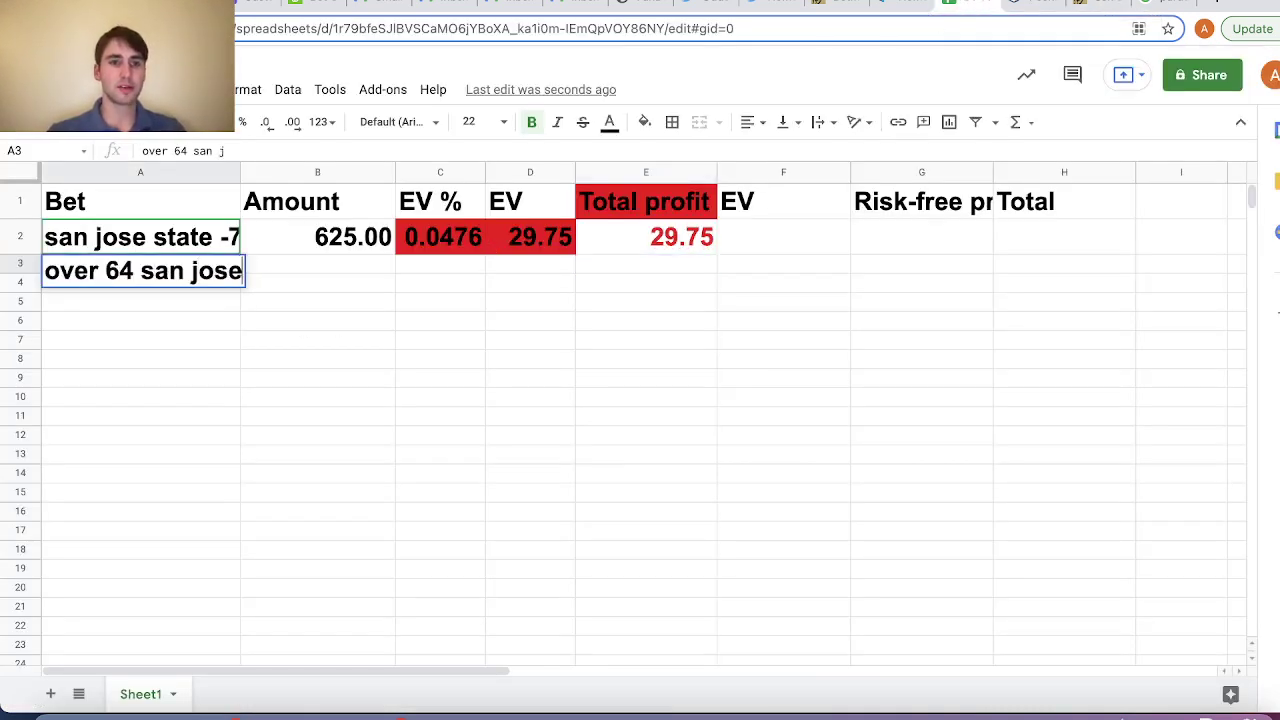
{"action": "key", "text": "Return"}
{"action": "left_click", "coordinate": [140, 272]}
{"action": "key", "text": "Tab"}
{"action": "type", "text": "500"}
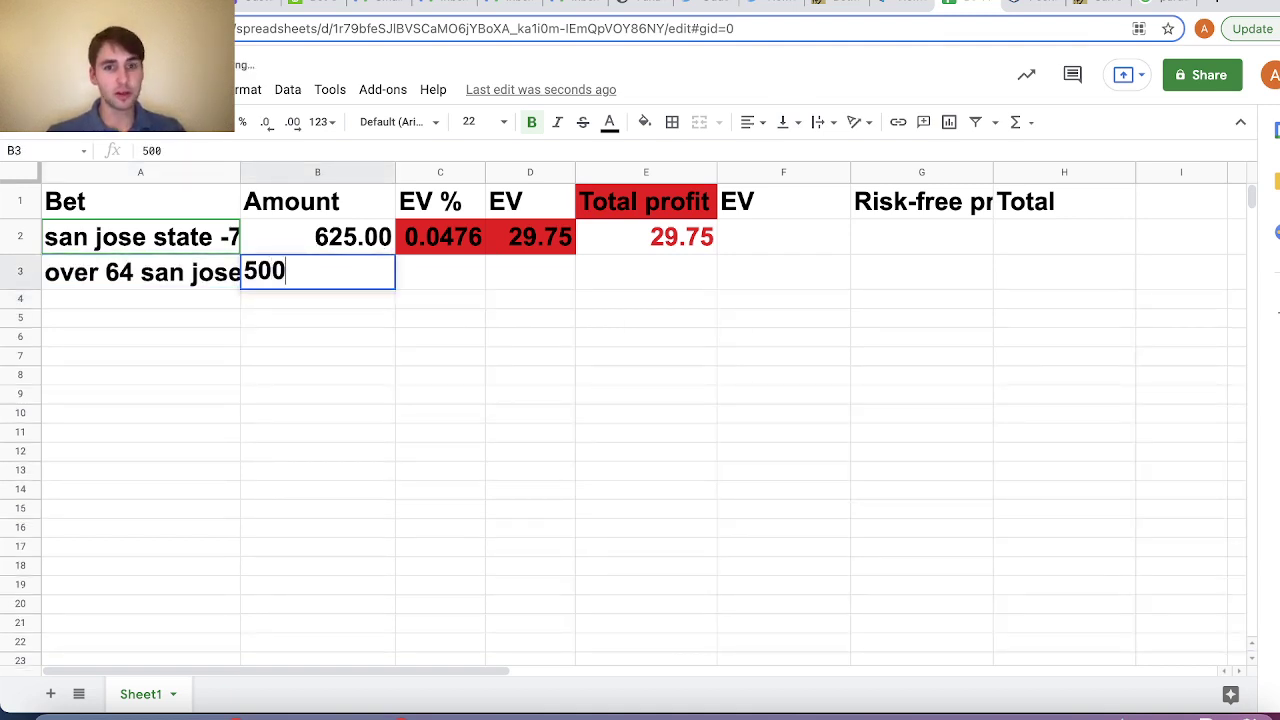
Enter 0.0488 as the second bet's EV % in C3 and calculate its EV in D3 with =C3*B3.
{"action": "key", "text": "Tab"}
{"action": "type", "text": "0.0488"}
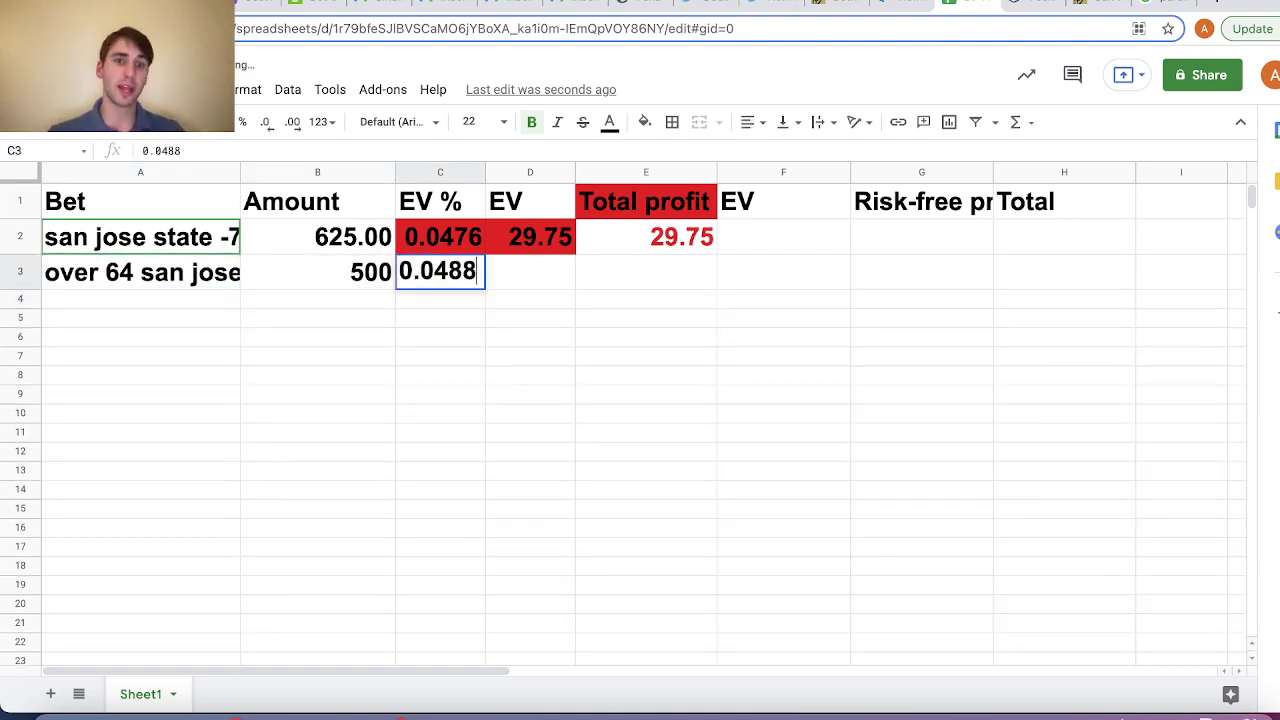
{"action": "key", "text": "Tab"}
{"action": "type", "text": "=C3*B3"}
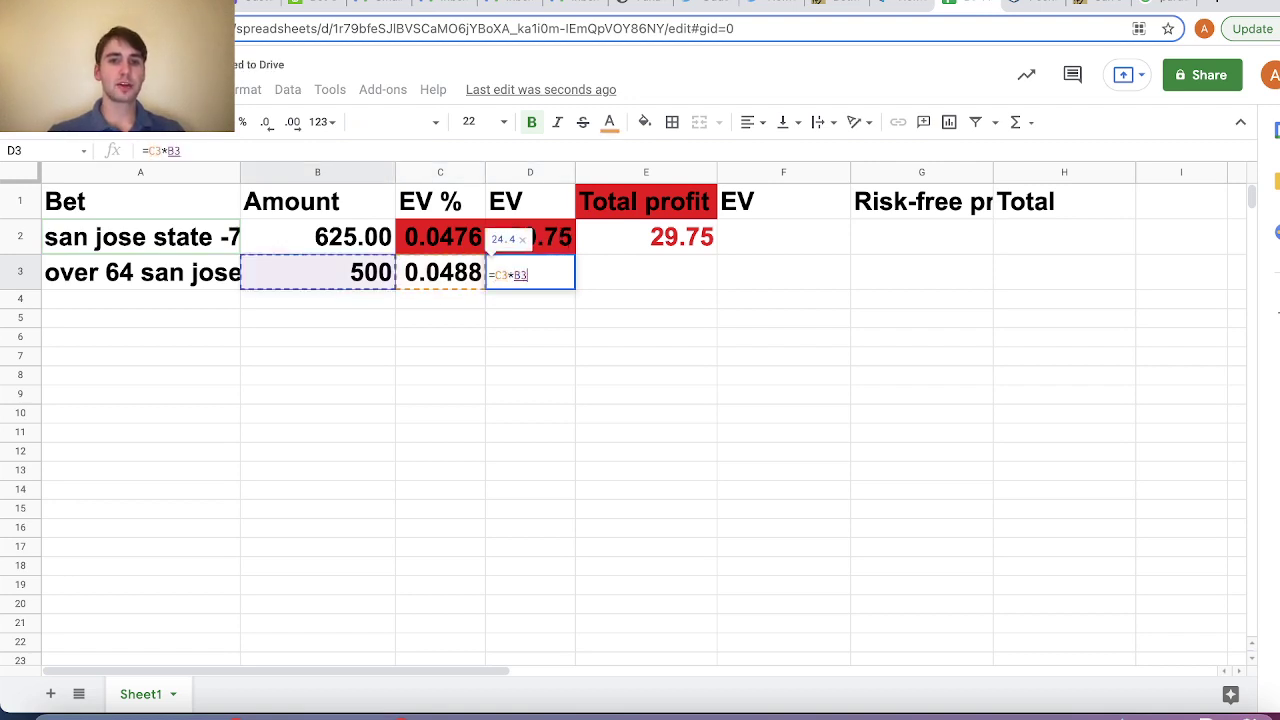
{"action": "key", "text": "Return"}
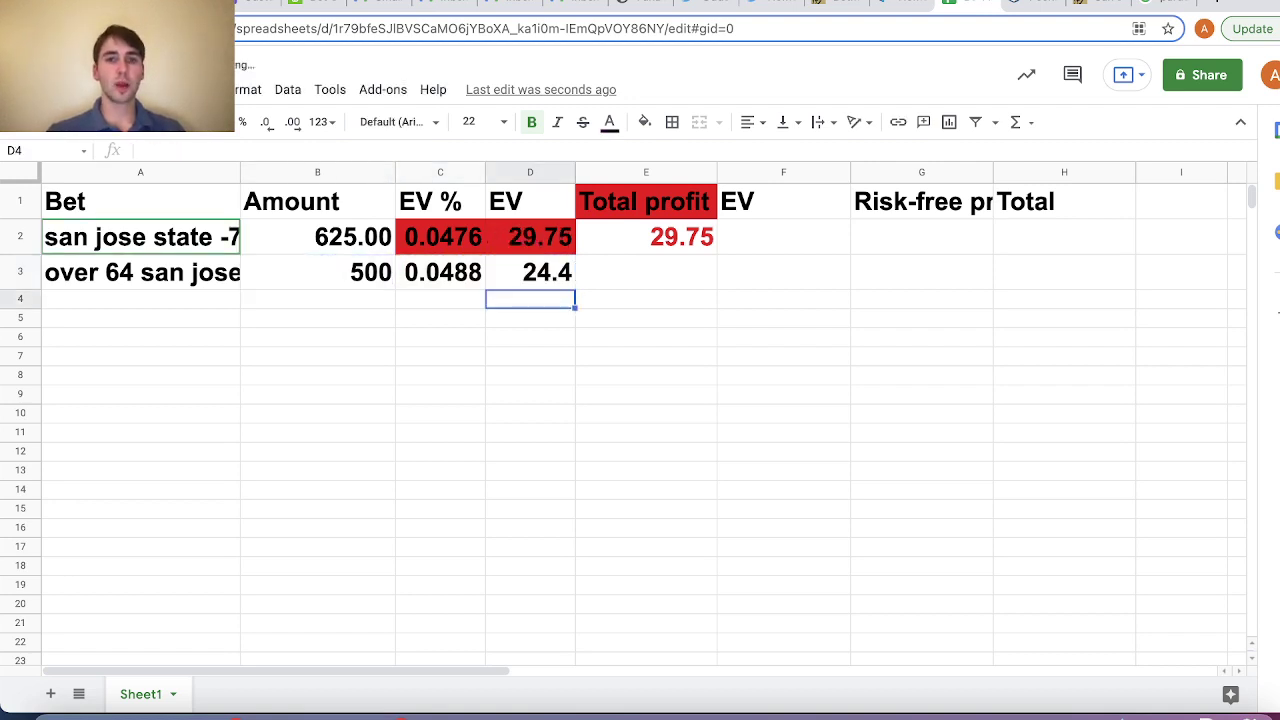
Replace the total profit formula in E2 with =SUM(D2:D12) to add up the EV of all bets.
{"action": "key", "text": "Up"}
{"action": "key", "text": "Right"}
{"action": "key", "text": "Up"}
{"action": "key", "text": "BackSpace"}
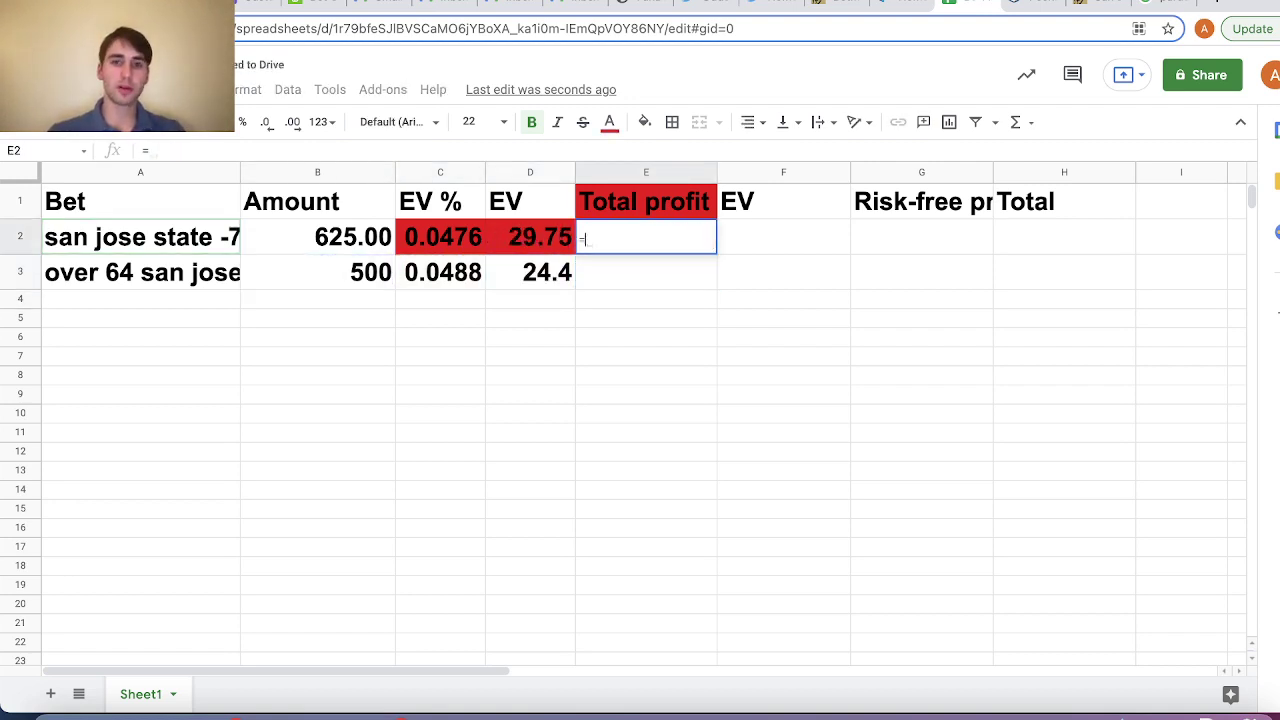
{"action": "type", "text": "=SUM("}
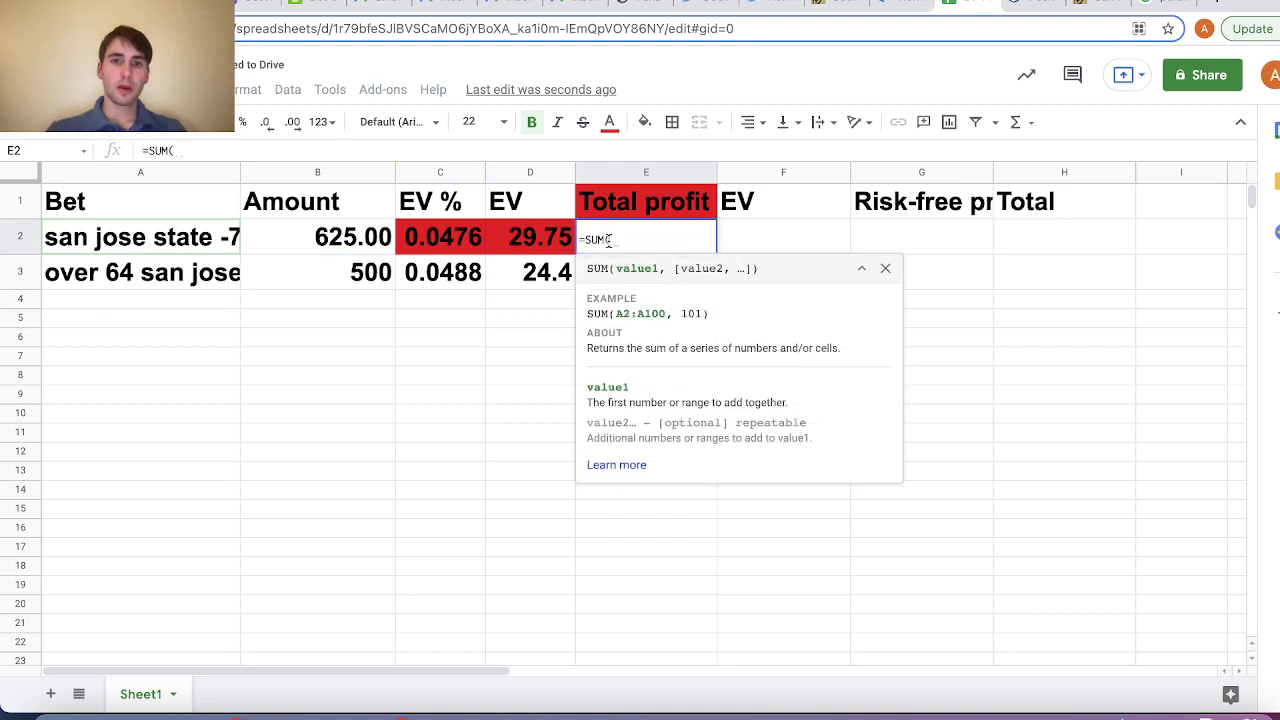
{"action": "left_click_drag", "start_coordinate": [530, 237], "coordinate": [545, 461]}
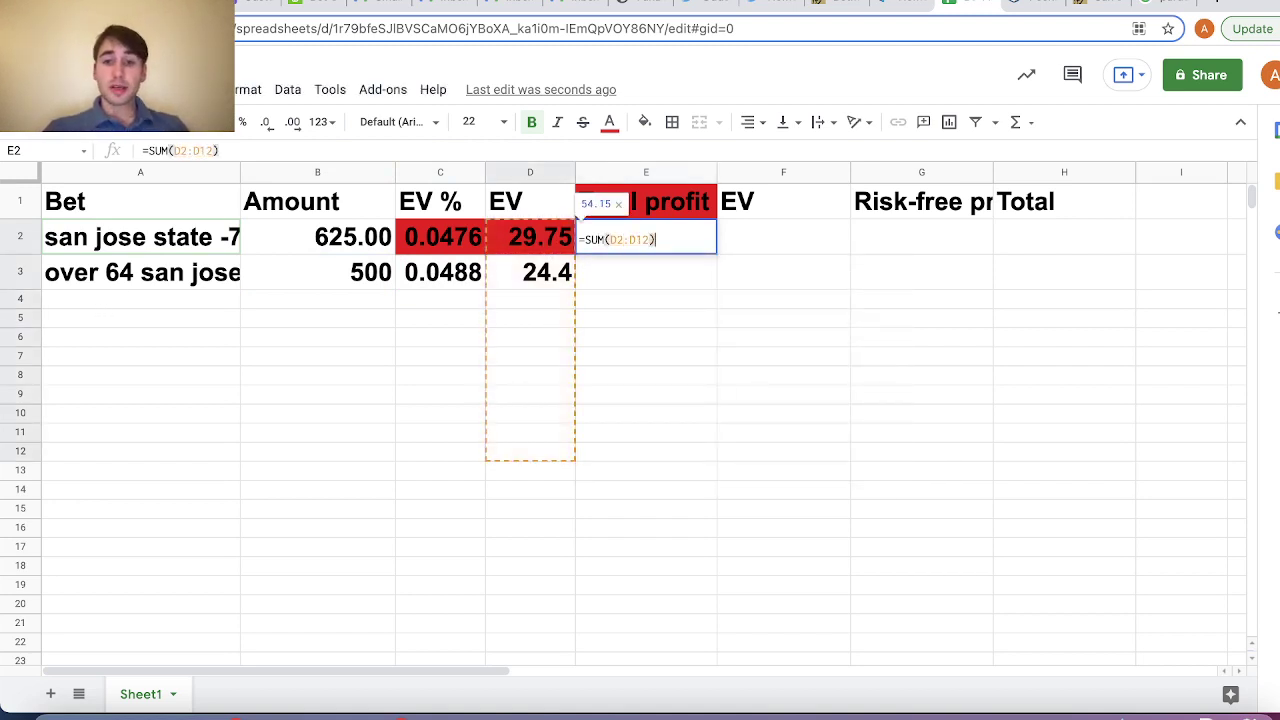
{"action": "key", "text": "Return"}
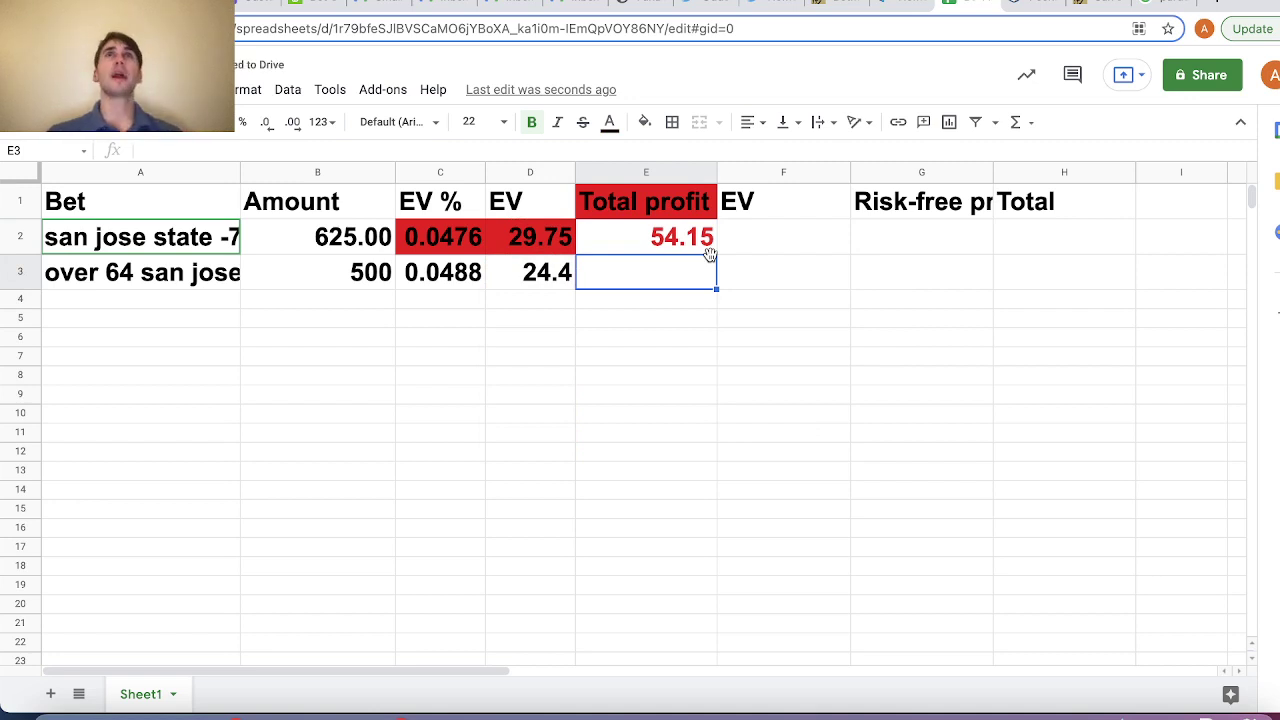
{"action": "left_click", "coordinate": [642, 238]}
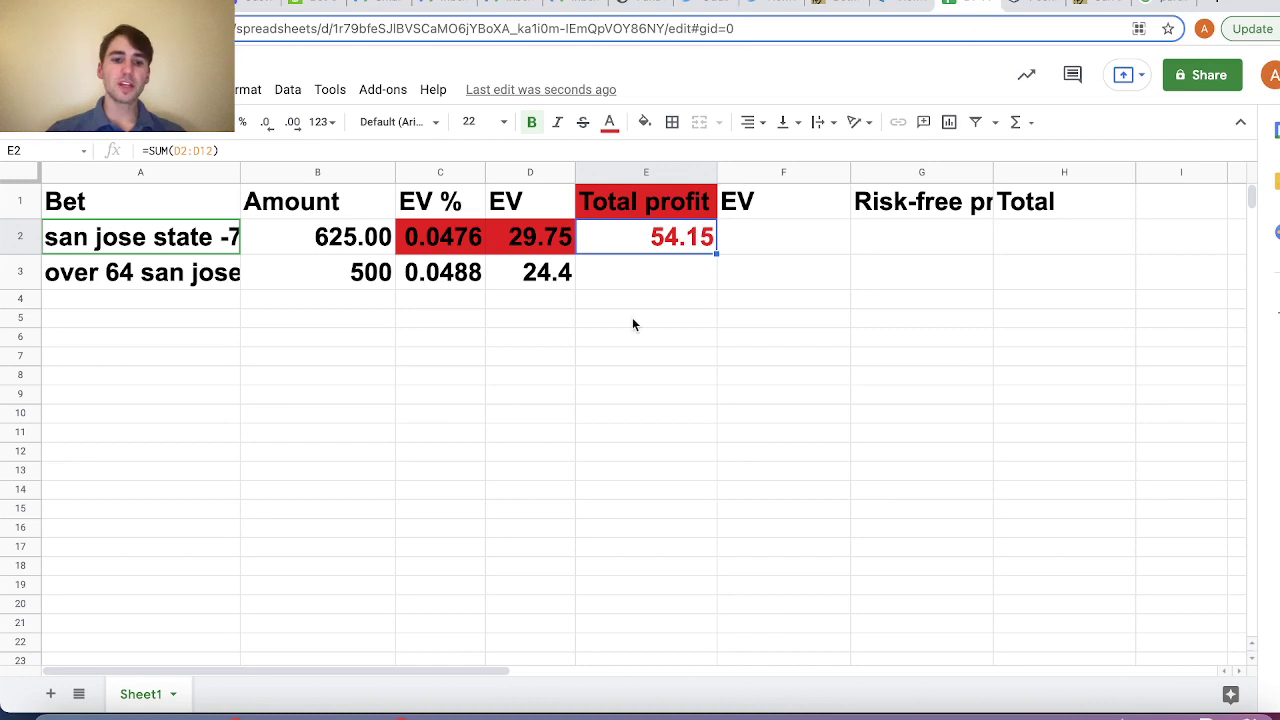
Switch to the positive EV bets page and look through the list for further BetMGM bets.
{"action": "key", "text": "ctrl+Tab"}
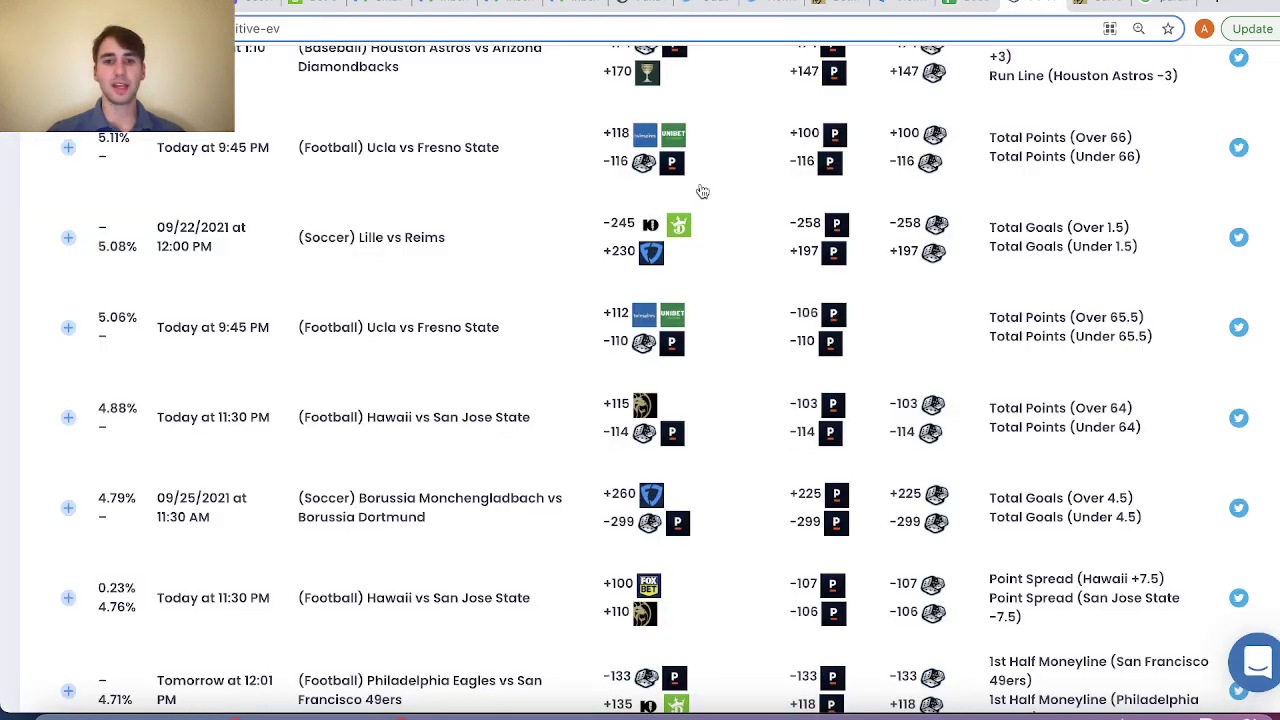
{"action": "scroll", "coordinate": [925, 380], "scroll_direction": "down", "scroll_amount": 2}
{"action": "scroll", "coordinate": [916, 383], "scroll_direction": "down", "scroll_amount": 2}
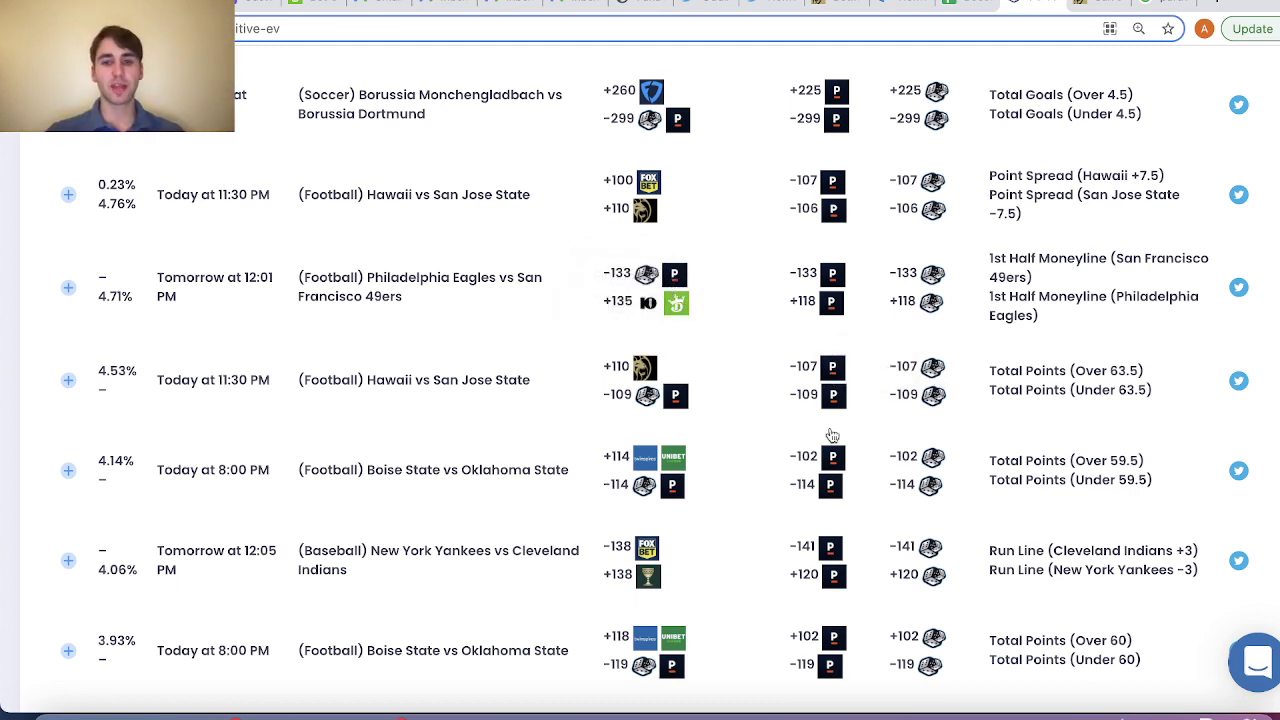
{"action": "scroll", "coordinate": [831, 436], "scroll_direction": "down", "scroll_amount": 3}
{"action": "scroll", "coordinate": [831, 436], "scroll_direction": "up", "scroll_amount": 8}
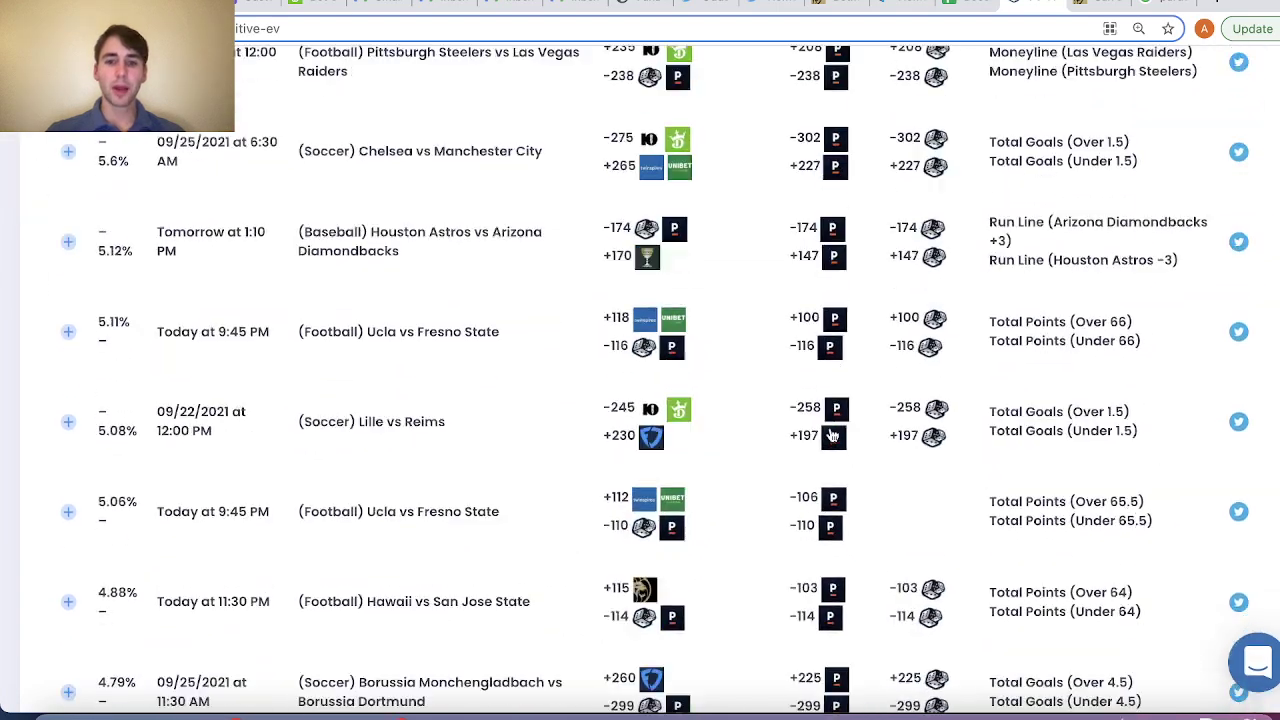
{"action": "scroll", "coordinate": [832, 432], "scroll_direction": "down", "scroll_amount": 11}
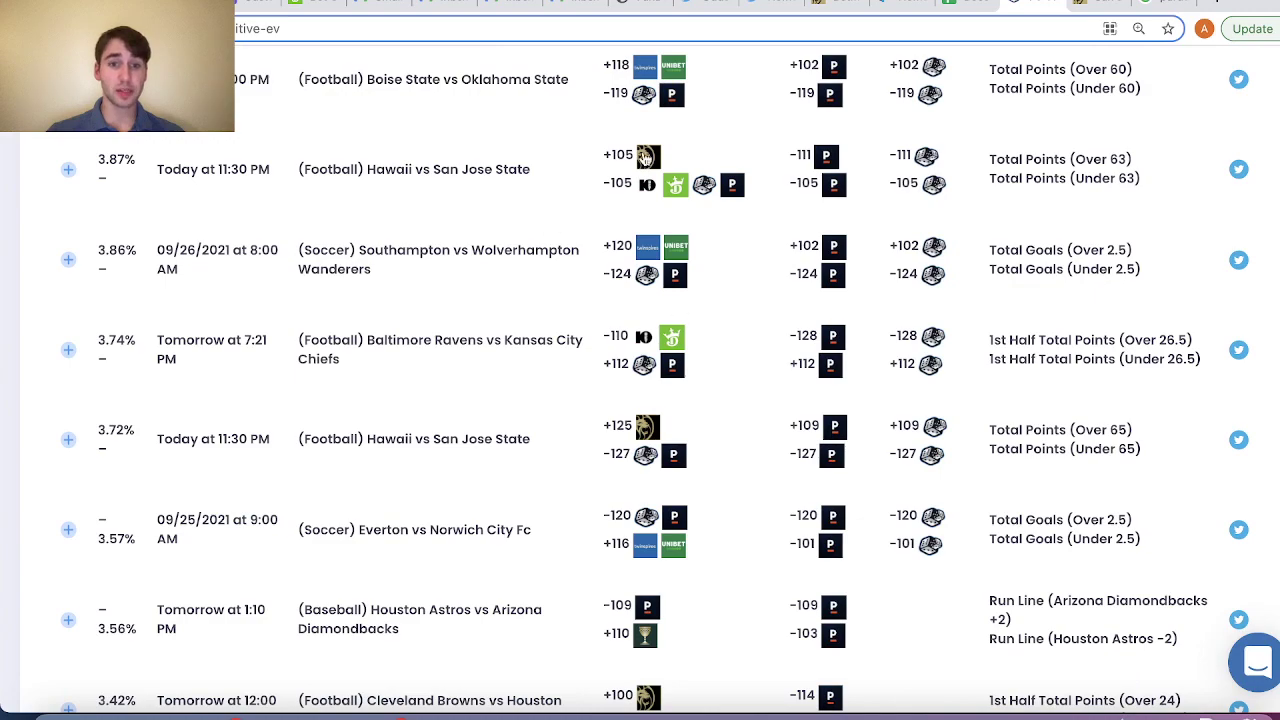
{"action": "scroll", "coordinate": [557, 191], "scroll_direction": "up", "scroll_amount": 10}
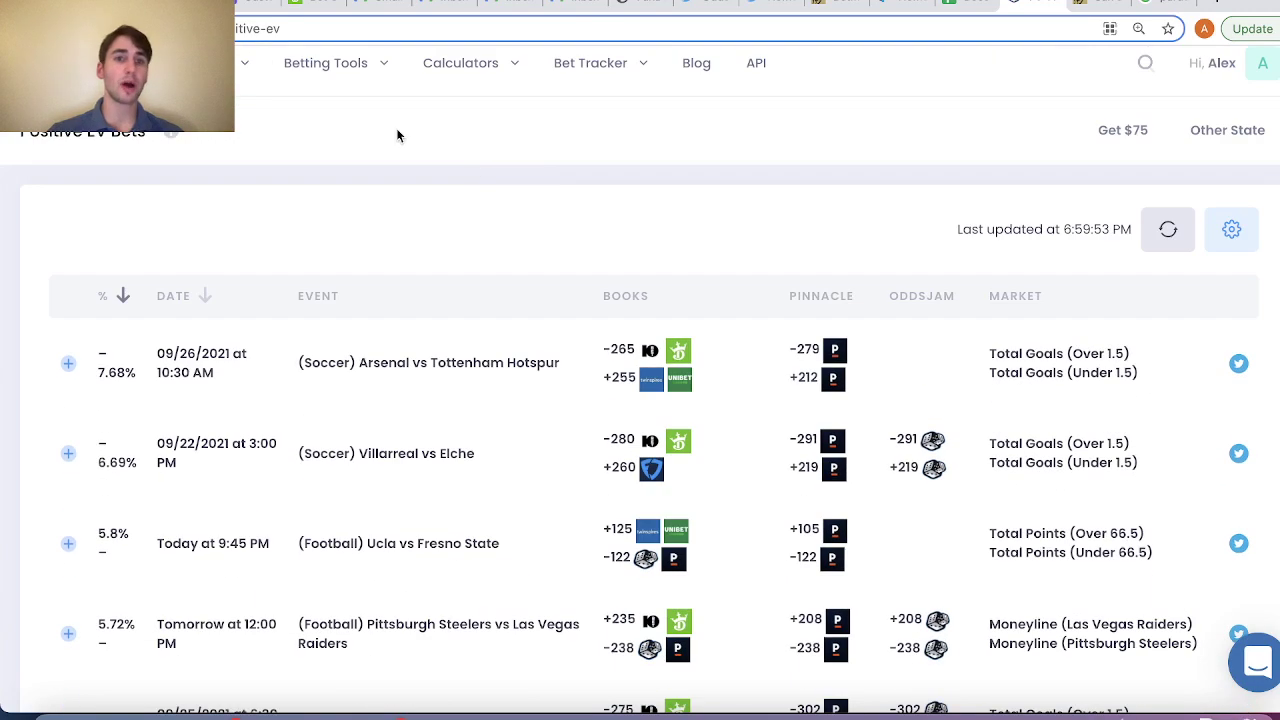
Open the arbitrage bets page and look through the listed opportunities, comparing their percentages, sportsbooks and odds.
{"action": "left_click", "coordinate": [350, 70]}
{"action": "left_click", "coordinate": [337, 134]}
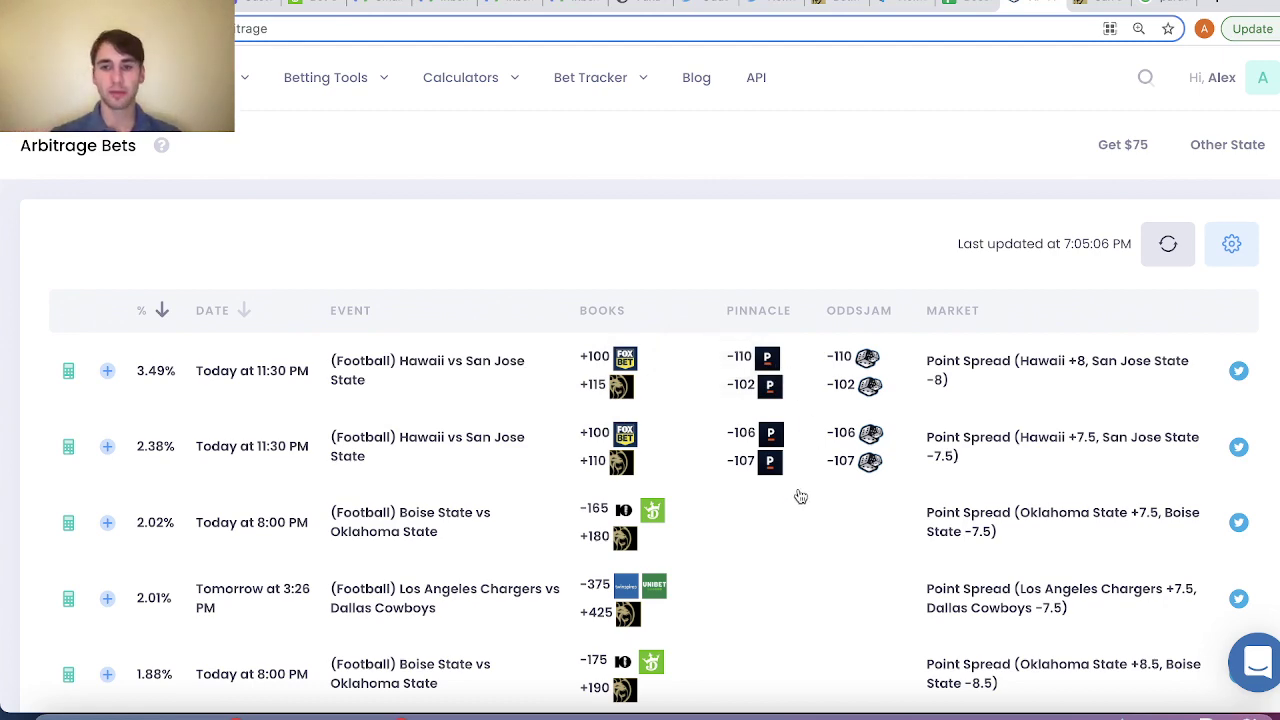
{"action": "scroll", "coordinate": [800, 497], "scroll_direction": "down", "scroll_amount": 3}
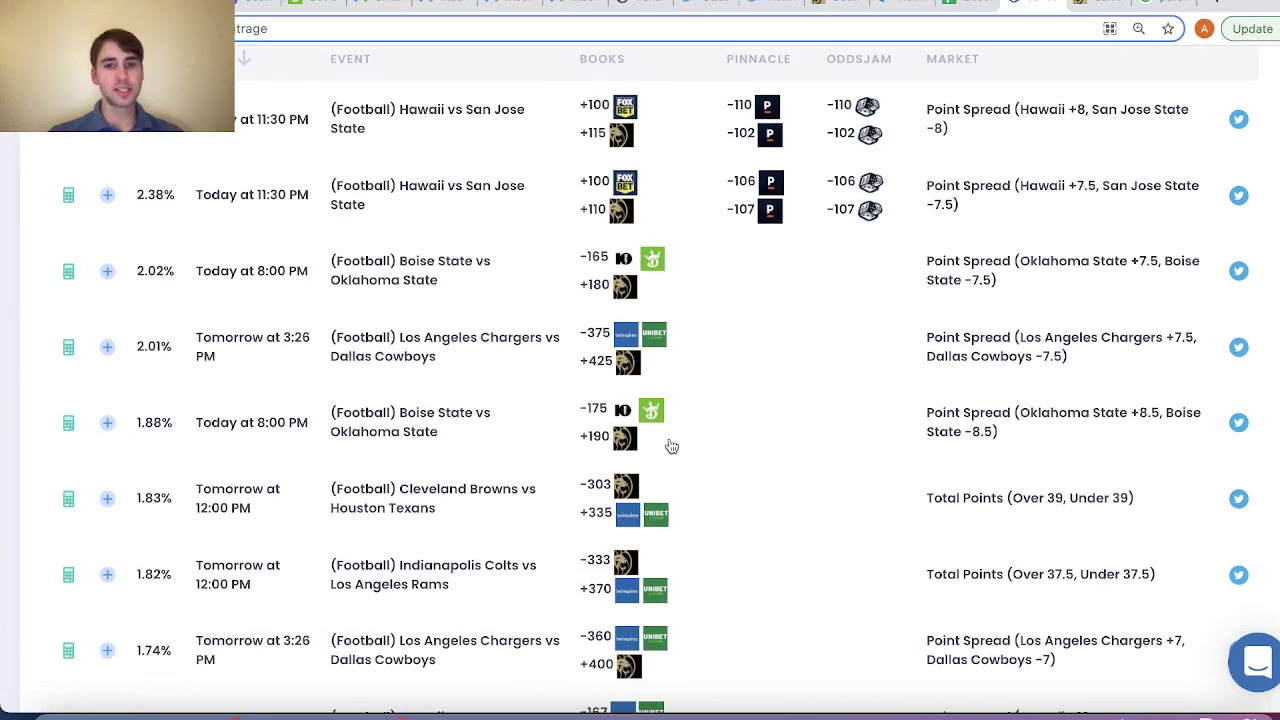
{"action": "scroll", "coordinate": [670, 450], "scroll_direction": "down", "scroll_amount": 10}
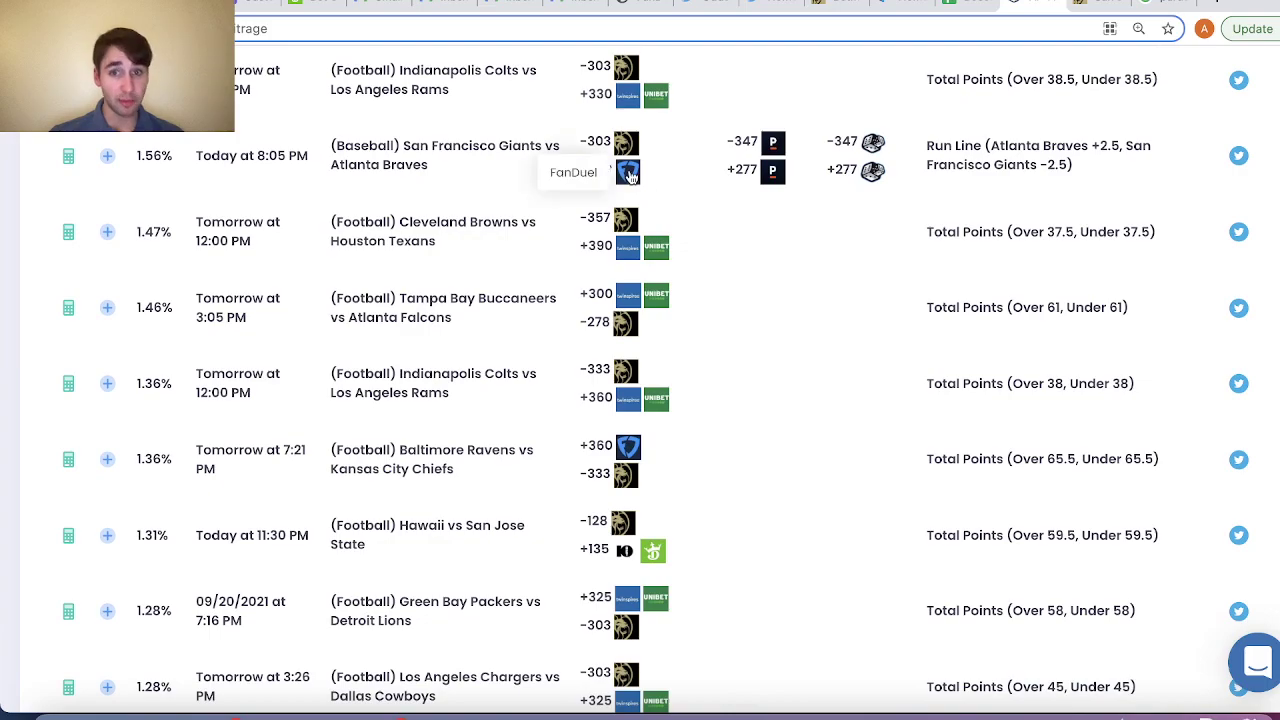
{"action": "scroll", "coordinate": [796, 350], "scroll_direction": "down", "scroll_amount": 3}
{"action": "scroll", "coordinate": [796, 350], "scroll_direction": "down", "scroll_amount": 6}
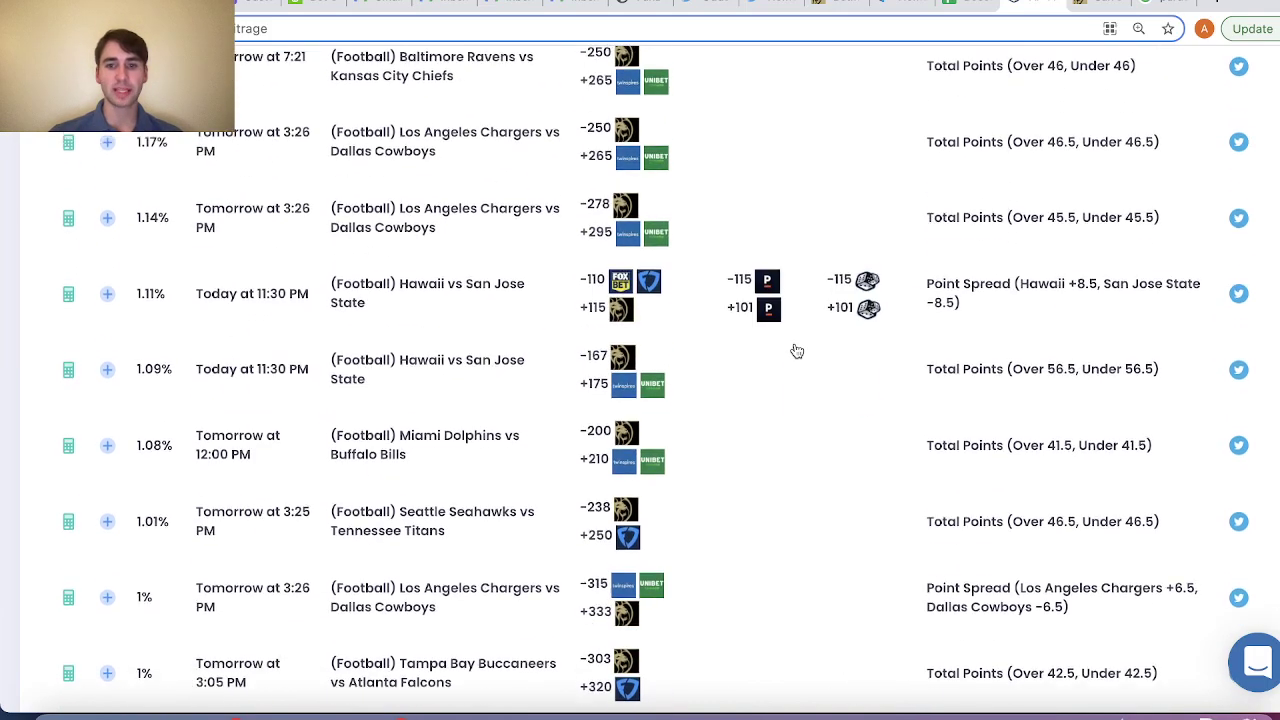
{"action": "scroll", "coordinate": [796, 350], "scroll_direction": "down", "scroll_amount": 10}
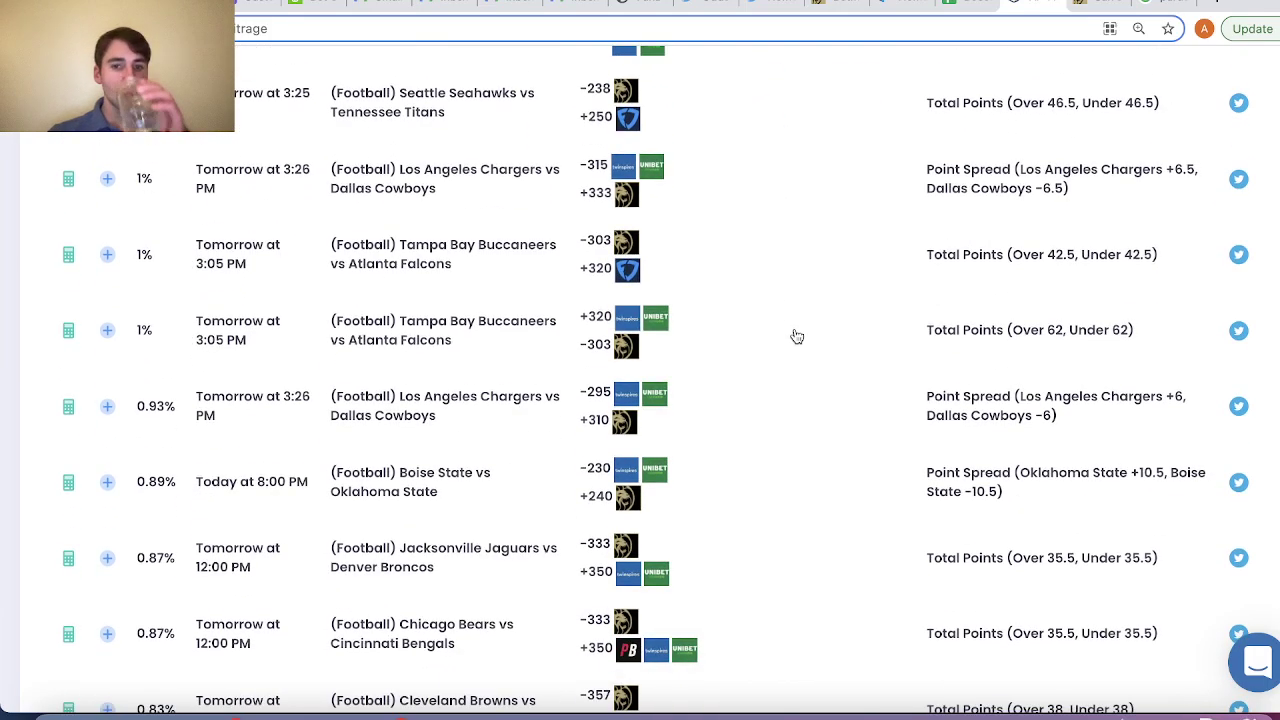
{"action": "scroll", "coordinate": [796, 336], "scroll_direction": "down", "scroll_amount": 9}
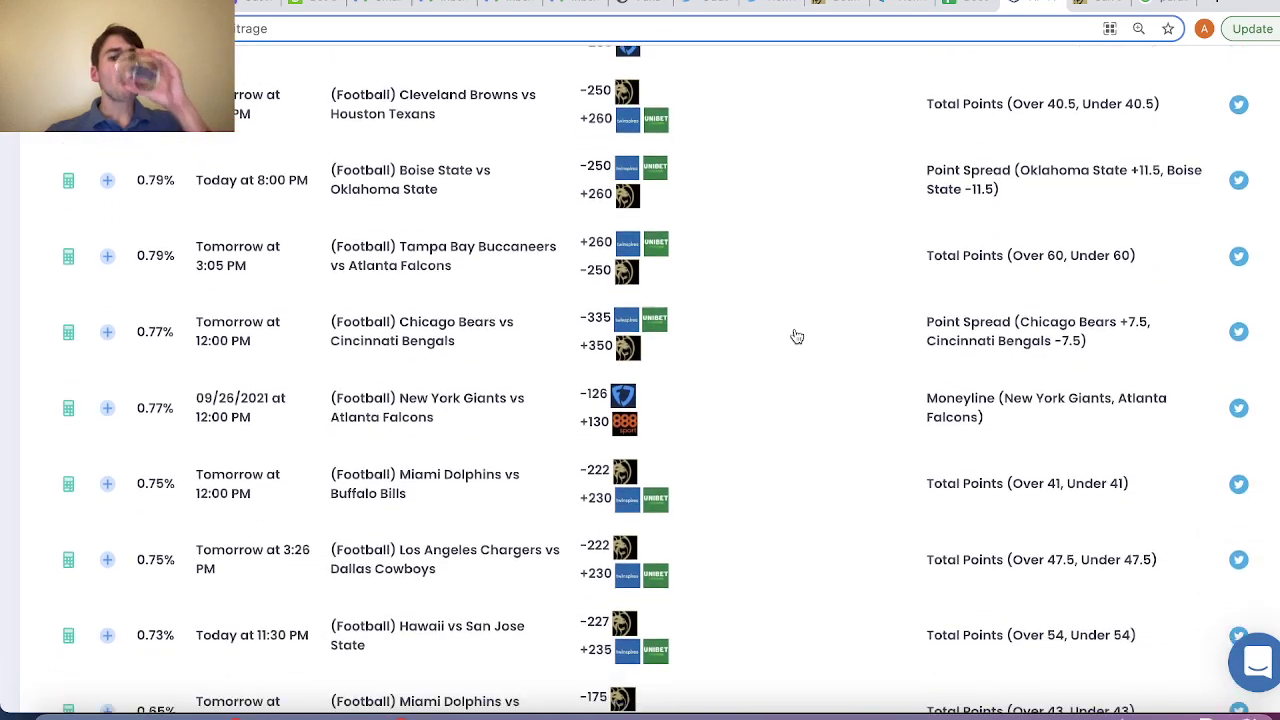
{"action": "scroll", "coordinate": [796, 336], "scroll_direction": "down", "scroll_amount": 2}
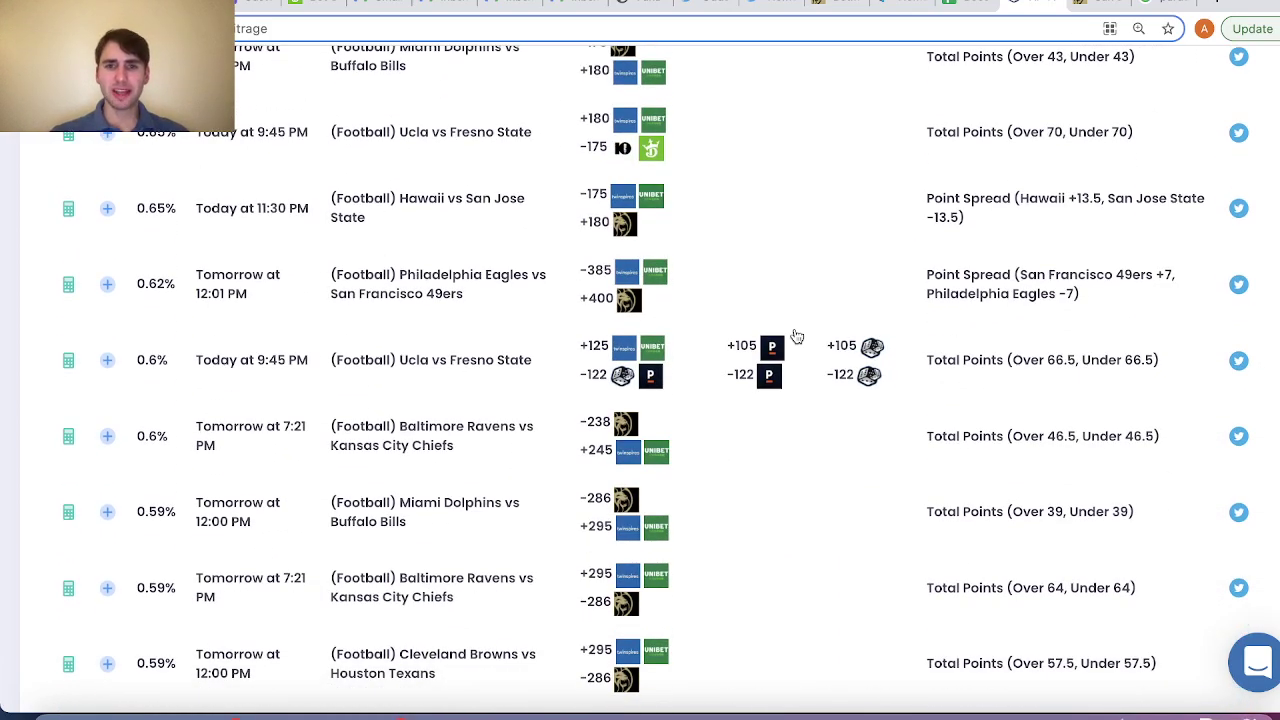
Find Baltimore Ravens vs Kansas City Chiefs in the arbitrage list, open its 1st Half Total Points odds and compare the sportsbooks' lines.
{"action": "scroll", "coordinate": [796, 336], "scroll_direction": "down", "scroll_amount": 2}
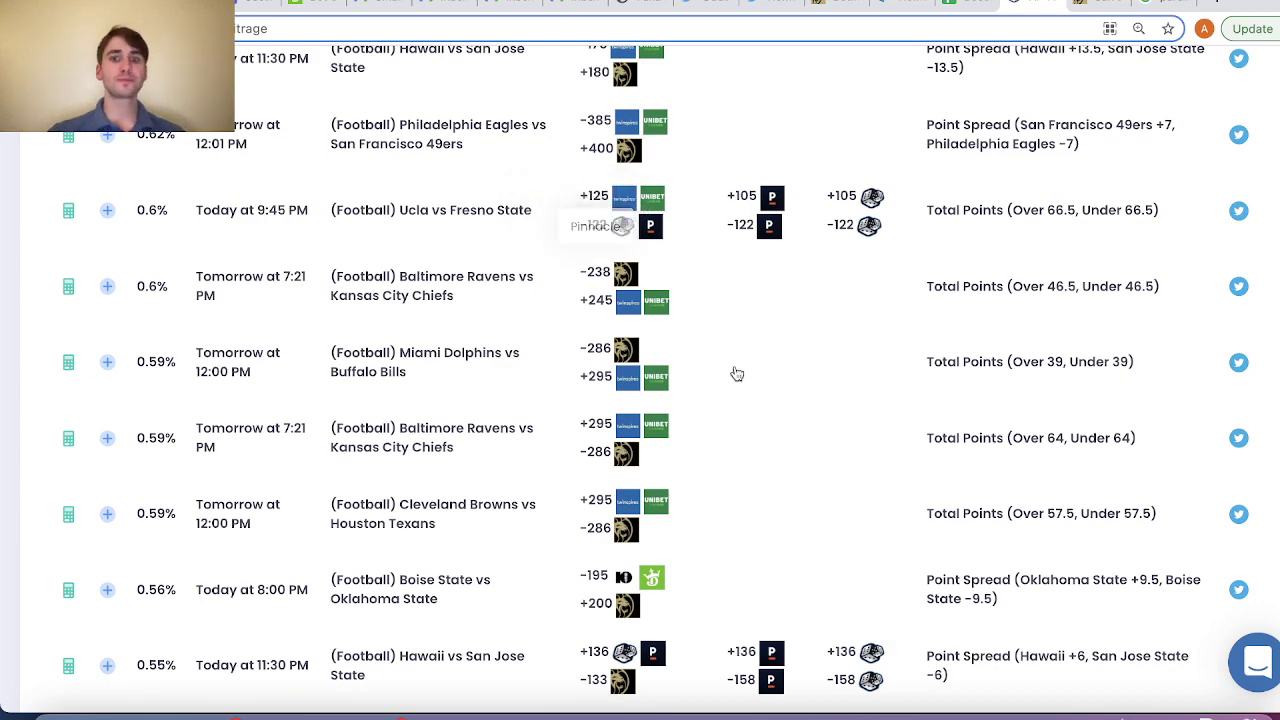
{"action": "scroll", "coordinate": [737, 374], "scroll_direction": "down", "scroll_amount": 3}
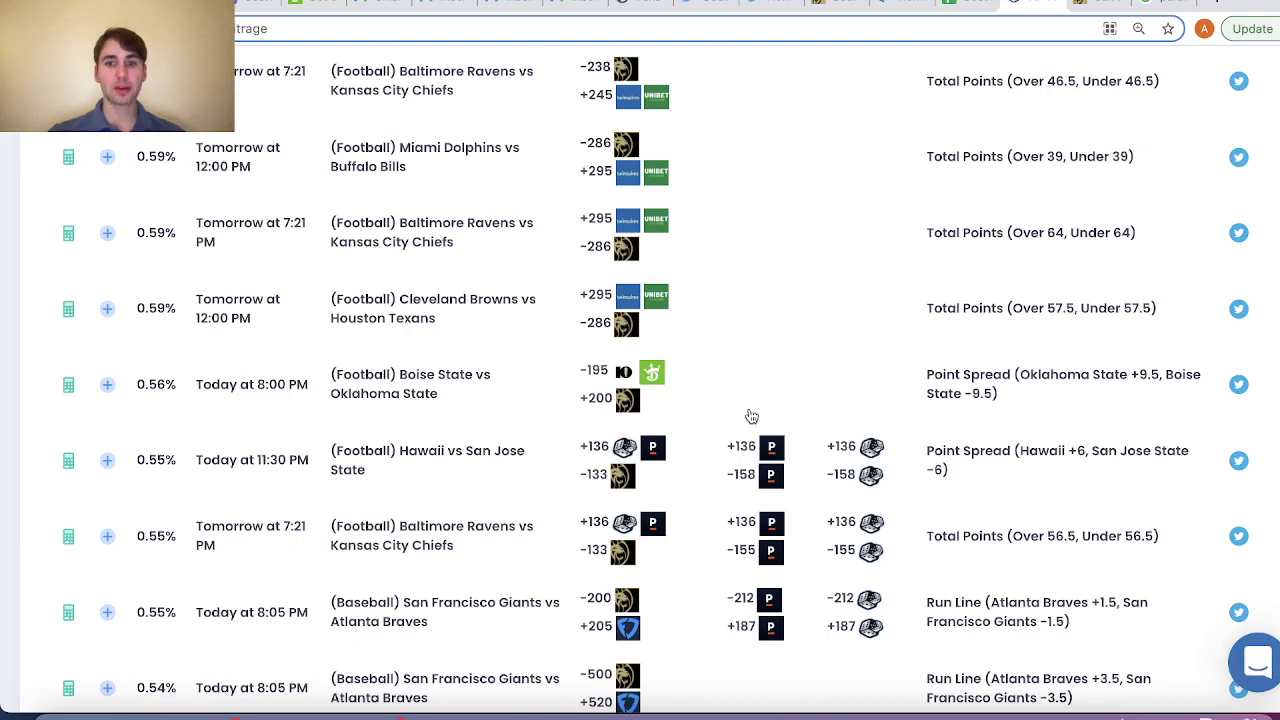
{"action": "scroll", "coordinate": [751, 416], "scroll_direction": "down", "scroll_amount": 10}
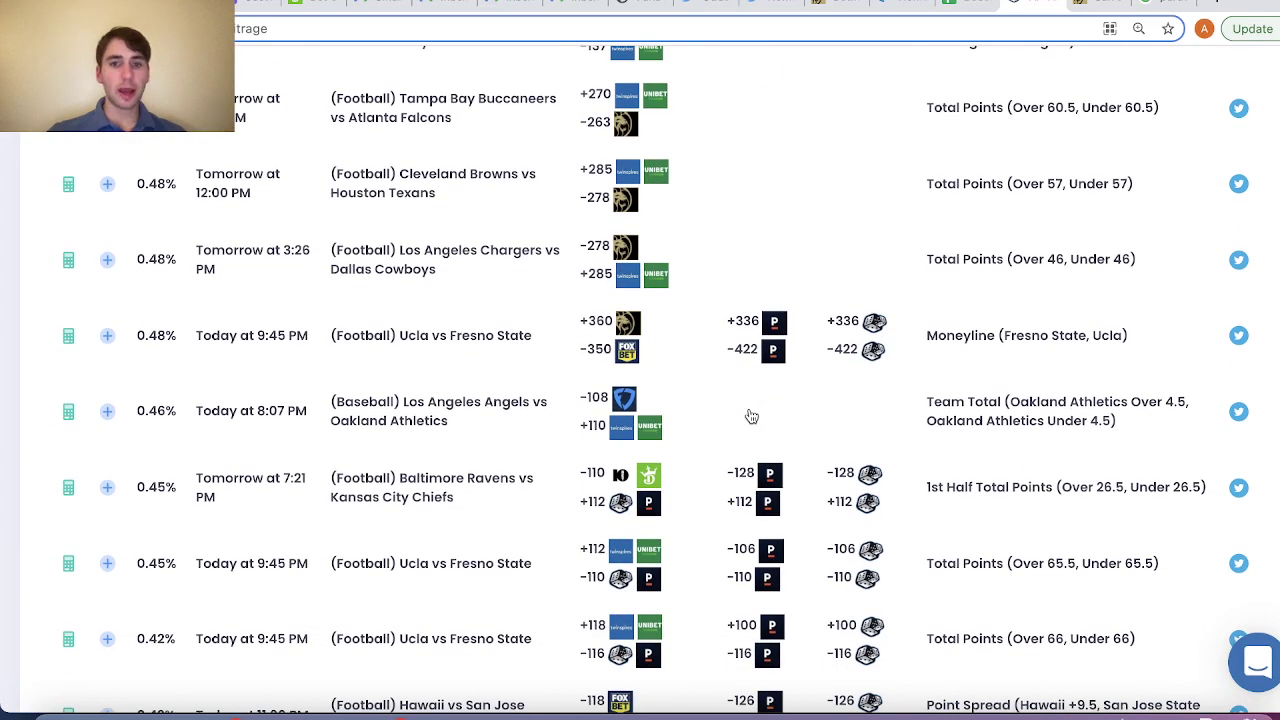
{"action": "scroll", "coordinate": [751, 416], "scroll_direction": "down", "scroll_amount": 2}
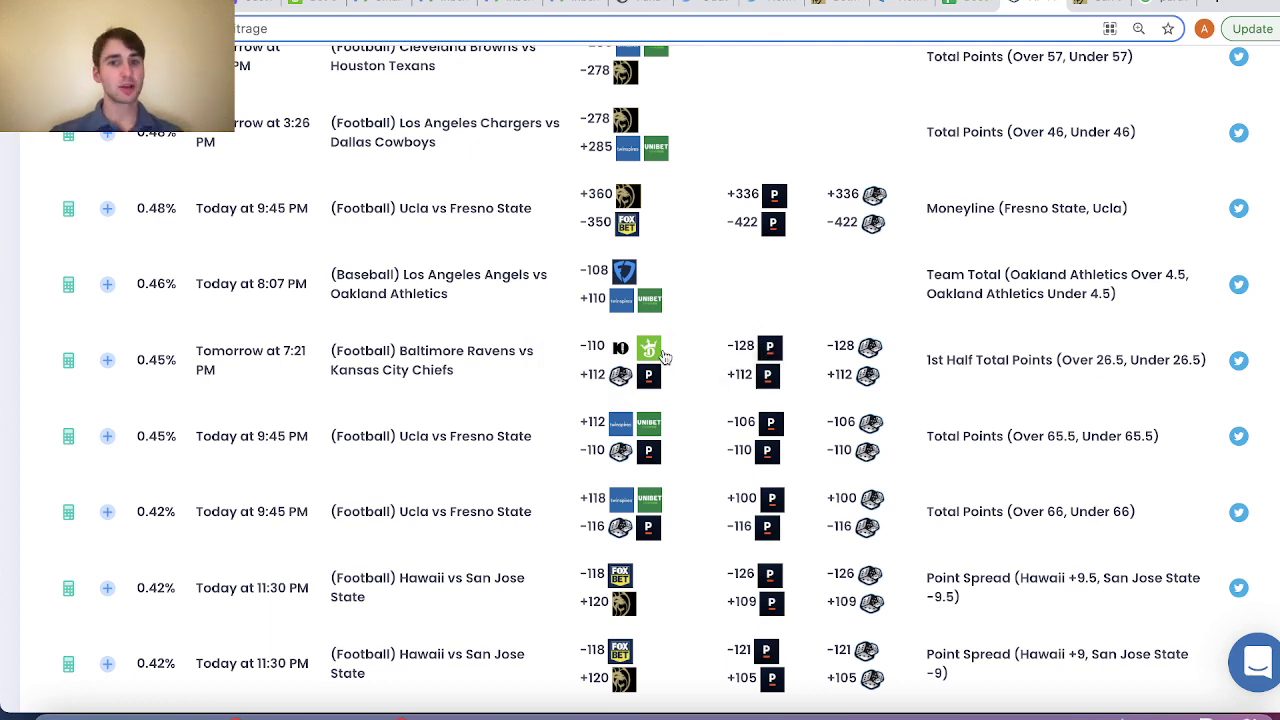
{"action": "left_click", "coordinate": [475, 354]}
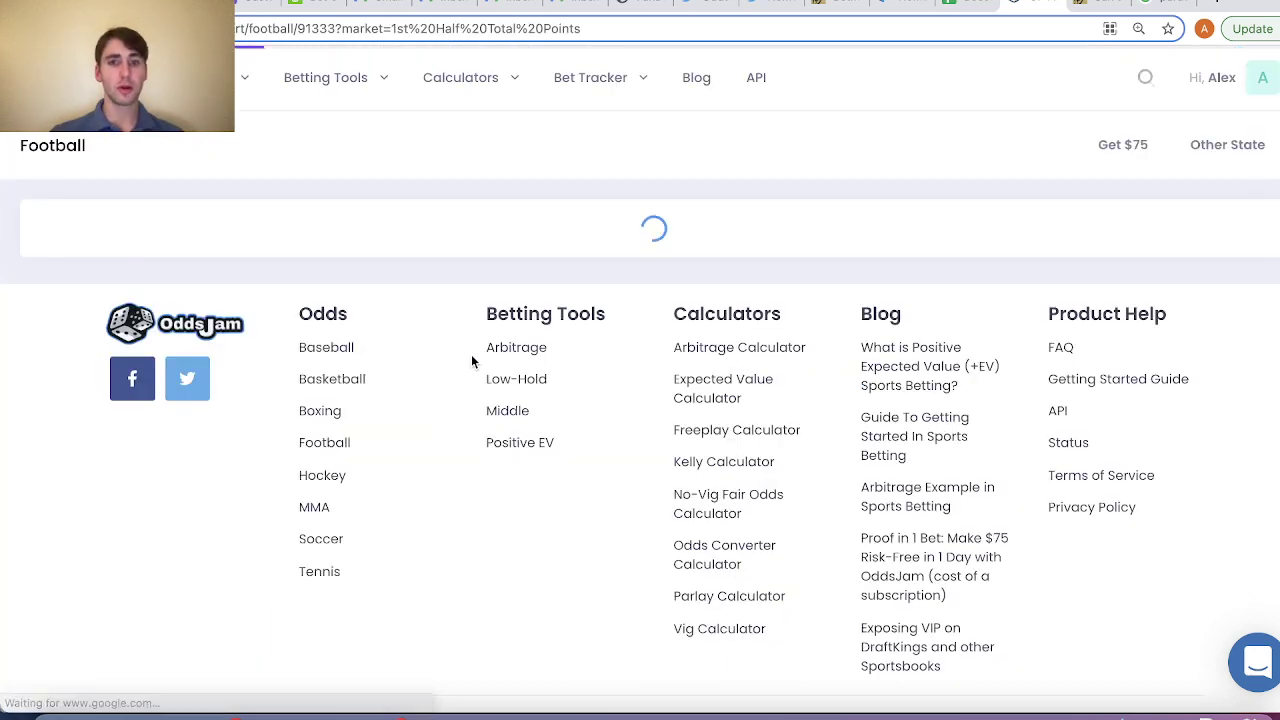
{"action": "scroll", "coordinate": [482, 362], "scroll_direction": "down", "scroll_amount": 10}
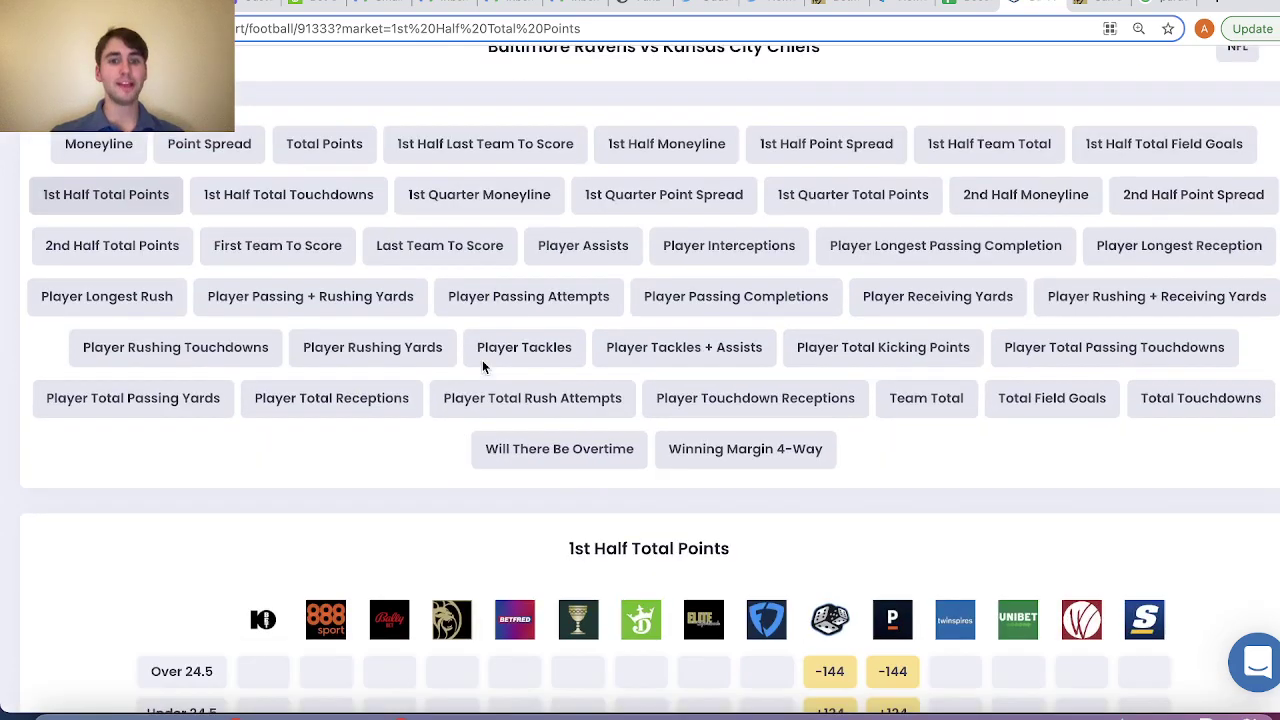
{"action": "scroll", "coordinate": [482, 367], "scroll_direction": "down", "scroll_amount": 1}
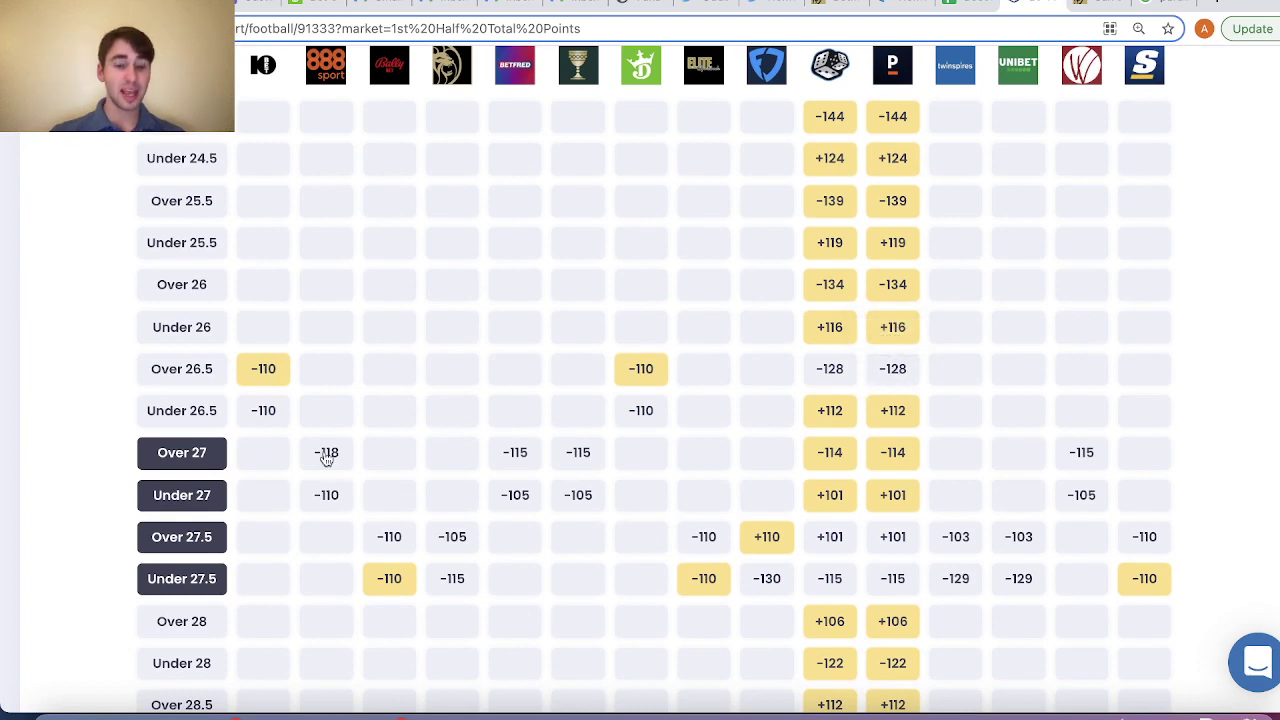
{"action": "triple_click", "coordinate": [200, 445]}
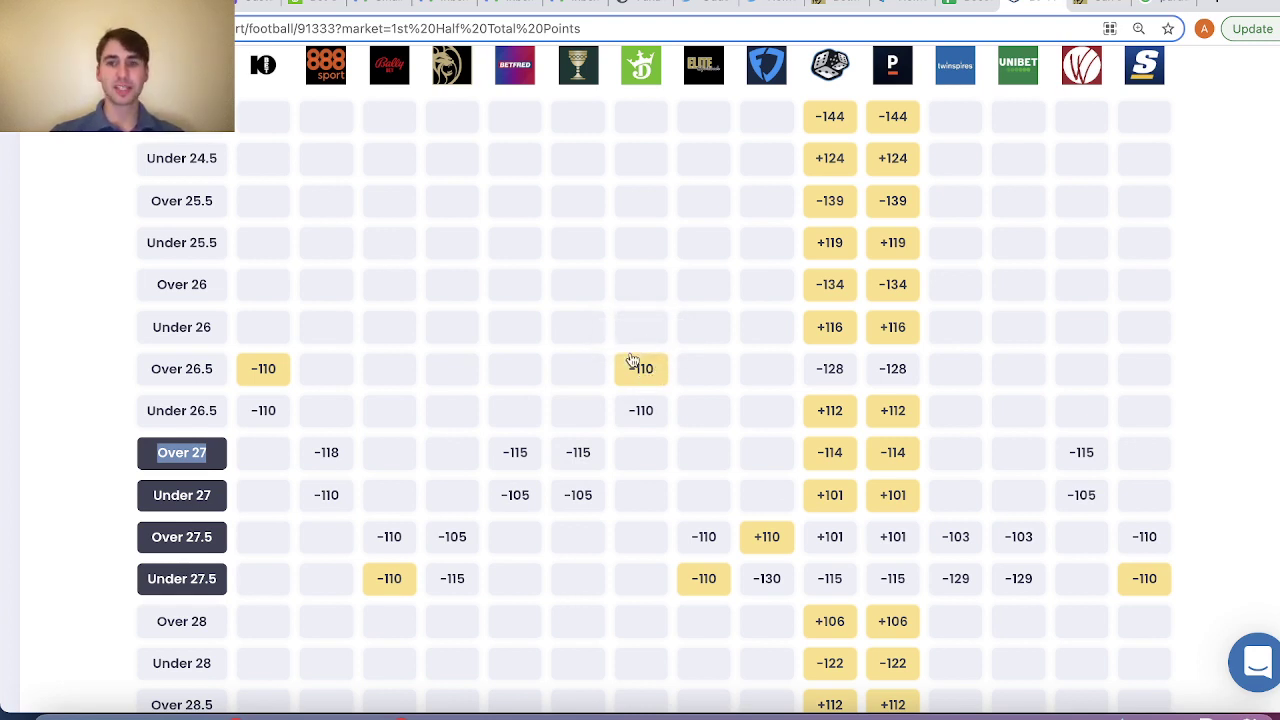
Return to the arbitrage bets page and look through the whole list for opportunities that include Pinnacle odds.
{"action": "scroll", "coordinate": [625, 368], "scroll_direction": "up", "scroll_amount": 8}
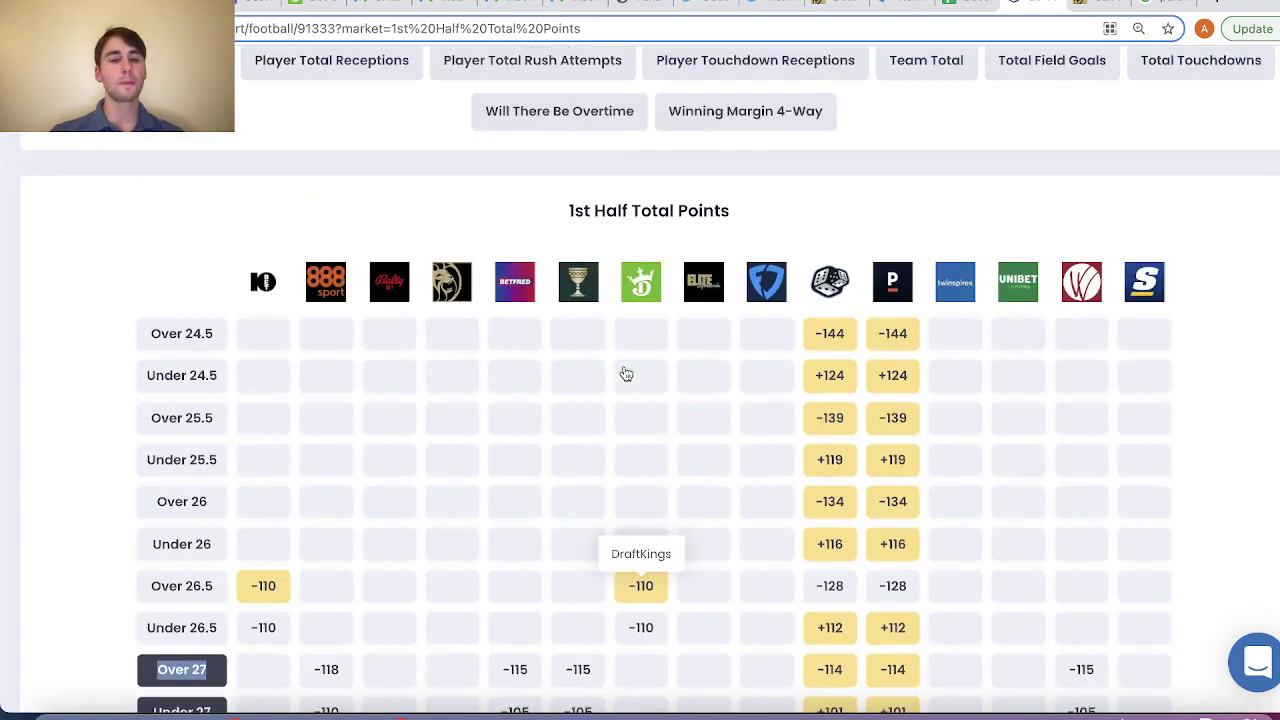
{"action": "mouse_move", "coordinate": [337, 95]}
{"action": "left_click", "coordinate": [330, 155]}
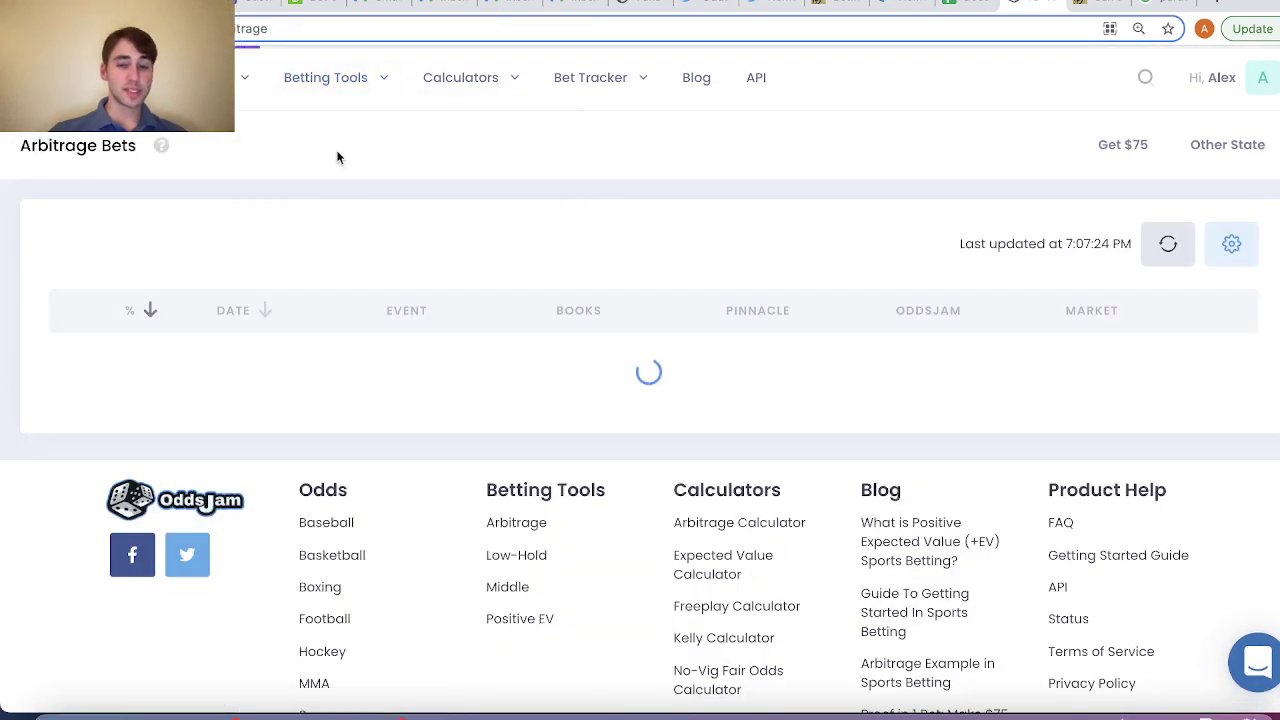
{"action": "scroll", "coordinate": [525, 317], "scroll_direction": "down", "scroll_amount": 3}
{"action": "scroll", "coordinate": [527, 319], "scroll_direction": "up", "scroll_amount": 1}
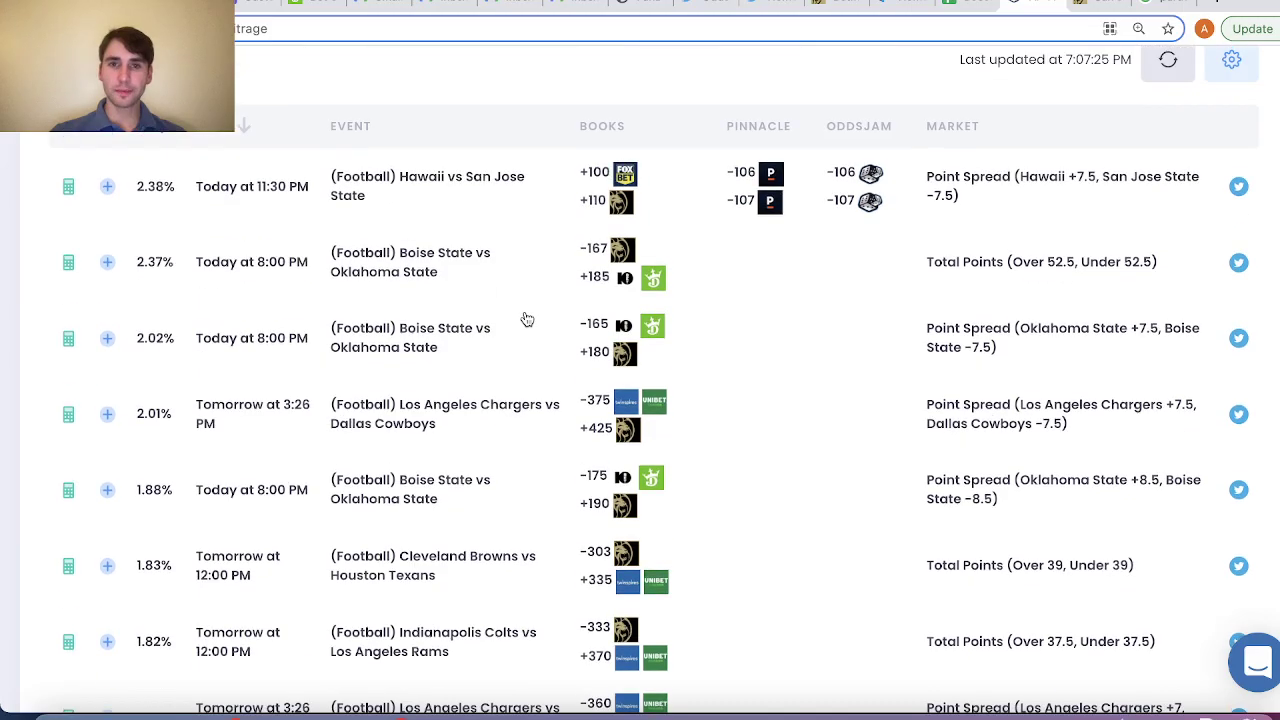
{"action": "scroll", "coordinate": [527, 319], "scroll_direction": "down", "scroll_amount": 20}
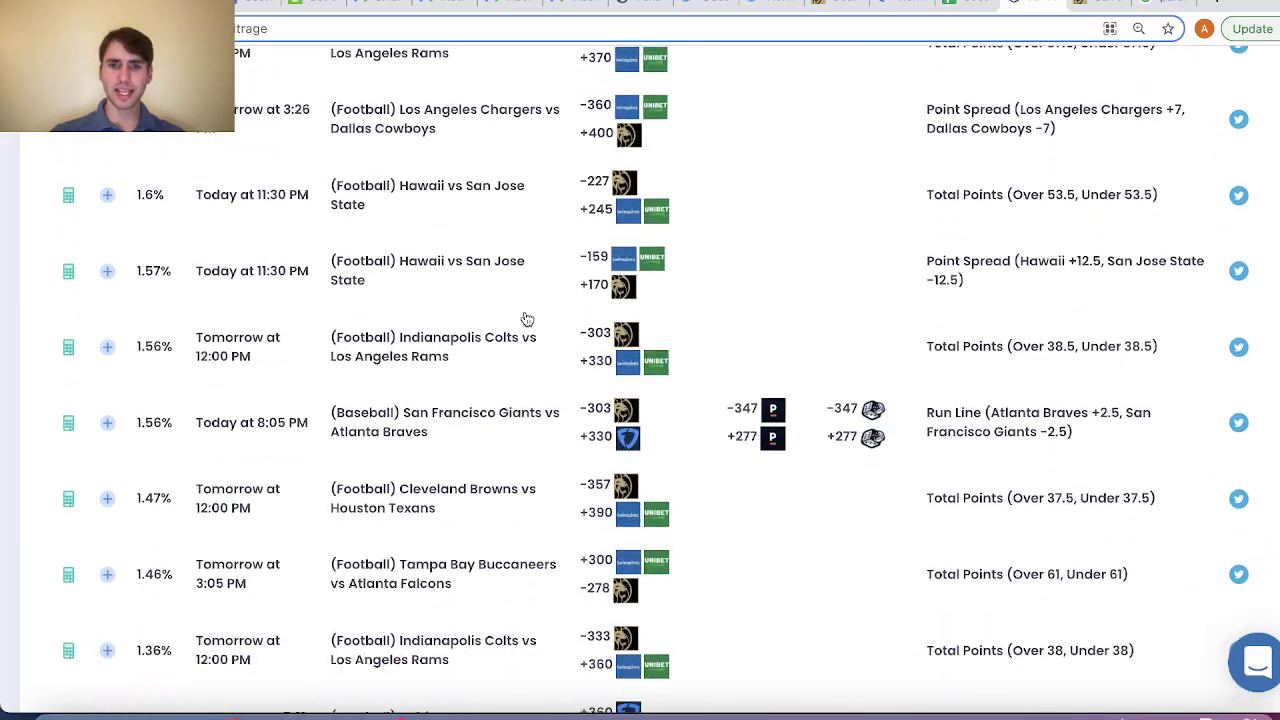
{"action": "scroll", "coordinate": [527, 319], "scroll_direction": "down", "scroll_amount": 10}
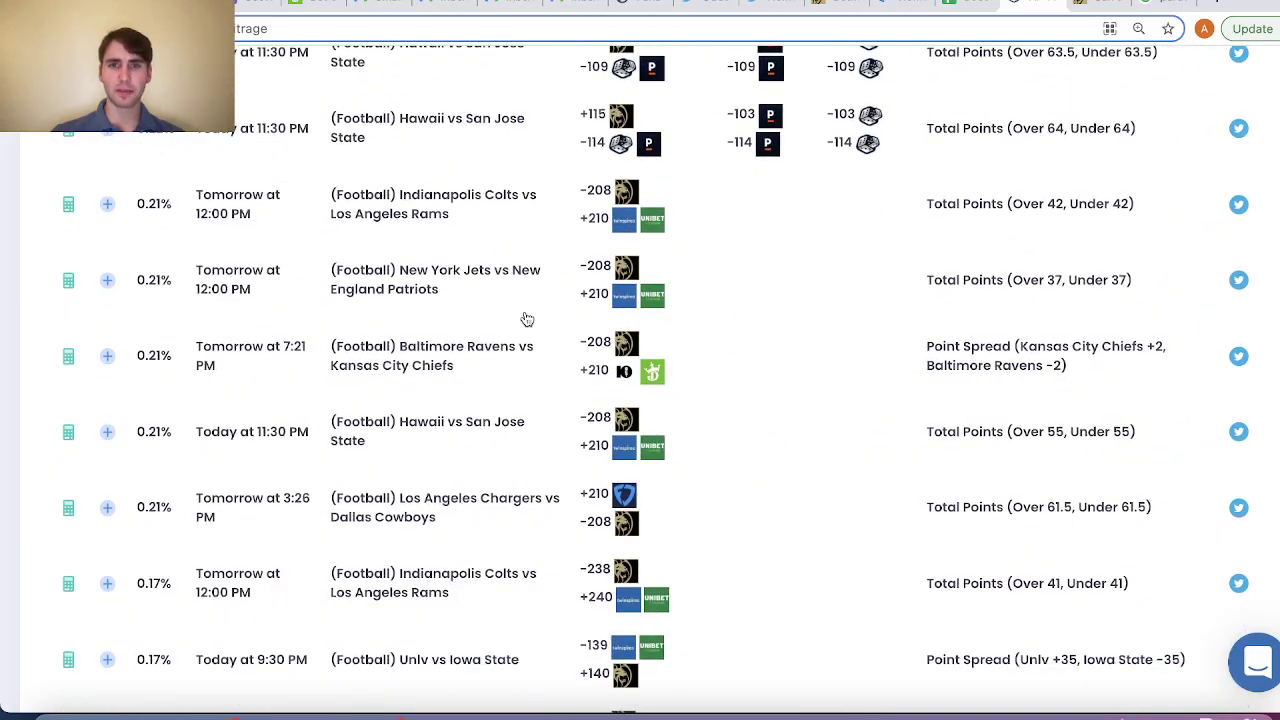
{"action": "scroll", "coordinate": [527, 319], "scroll_direction": "down", "scroll_amount": 8}
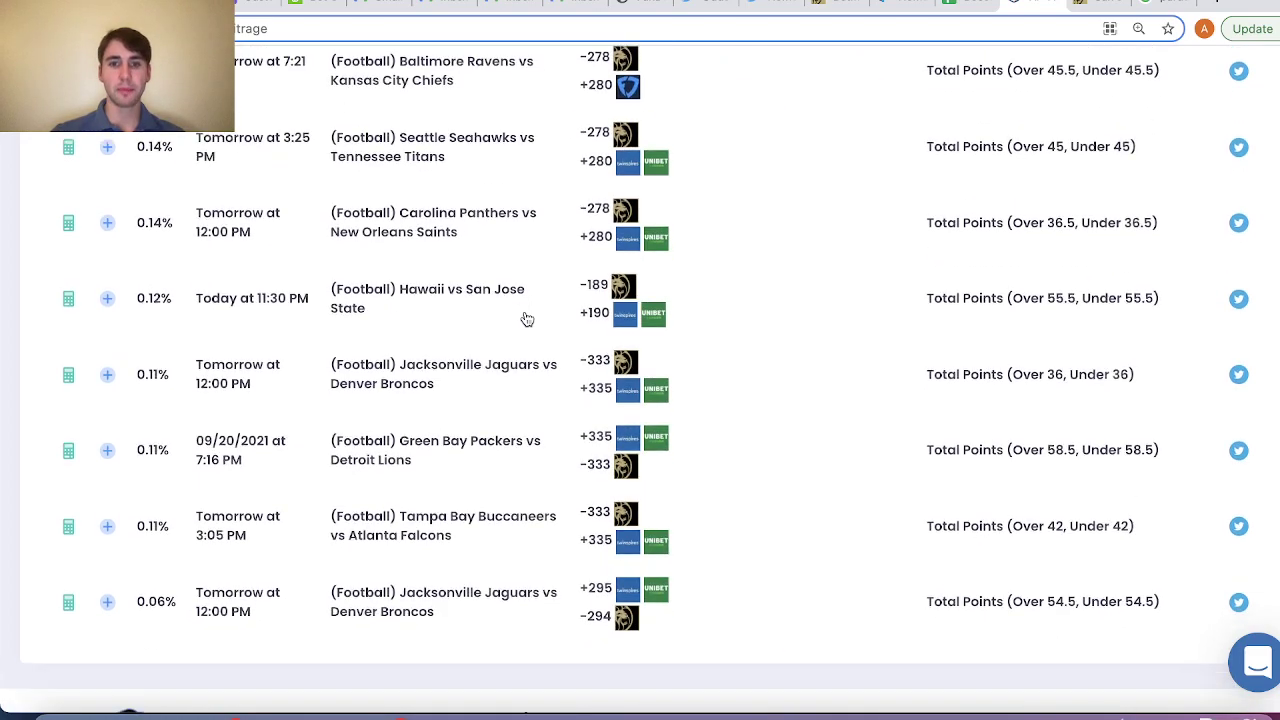
{"action": "scroll", "coordinate": [527, 319], "scroll_direction": "up", "scroll_amount": 9}
{"action": "scroll", "coordinate": [527, 319], "scroll_direction": "up", "scroll_amount": 3}
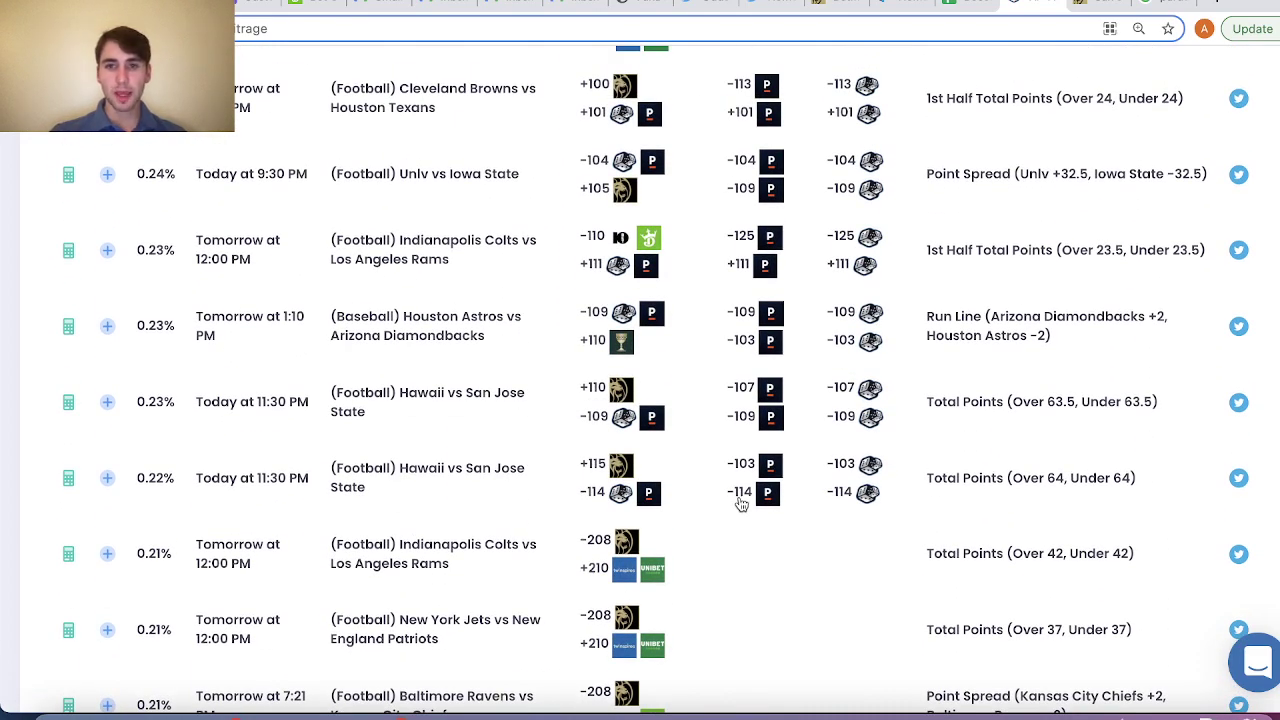
{"action": "scroll", "coordinate": [731, 482], "scroll_direction": "up", "scroll_amount": 1}
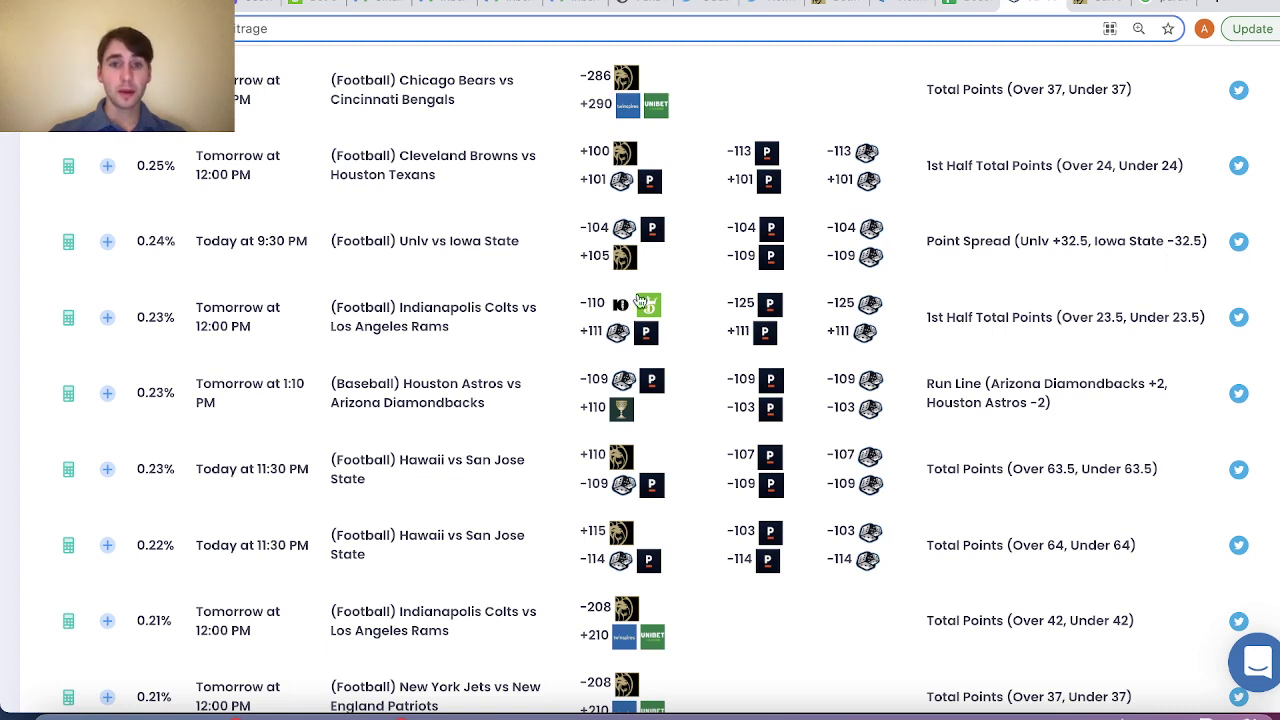
Open the 1st Half Total Points odds for Cleveland Browns vs Houston Texans and compare the books' prices on Over 24 and Under 24.
{"action": "mouse_move", "coordinate": [625, 262]}
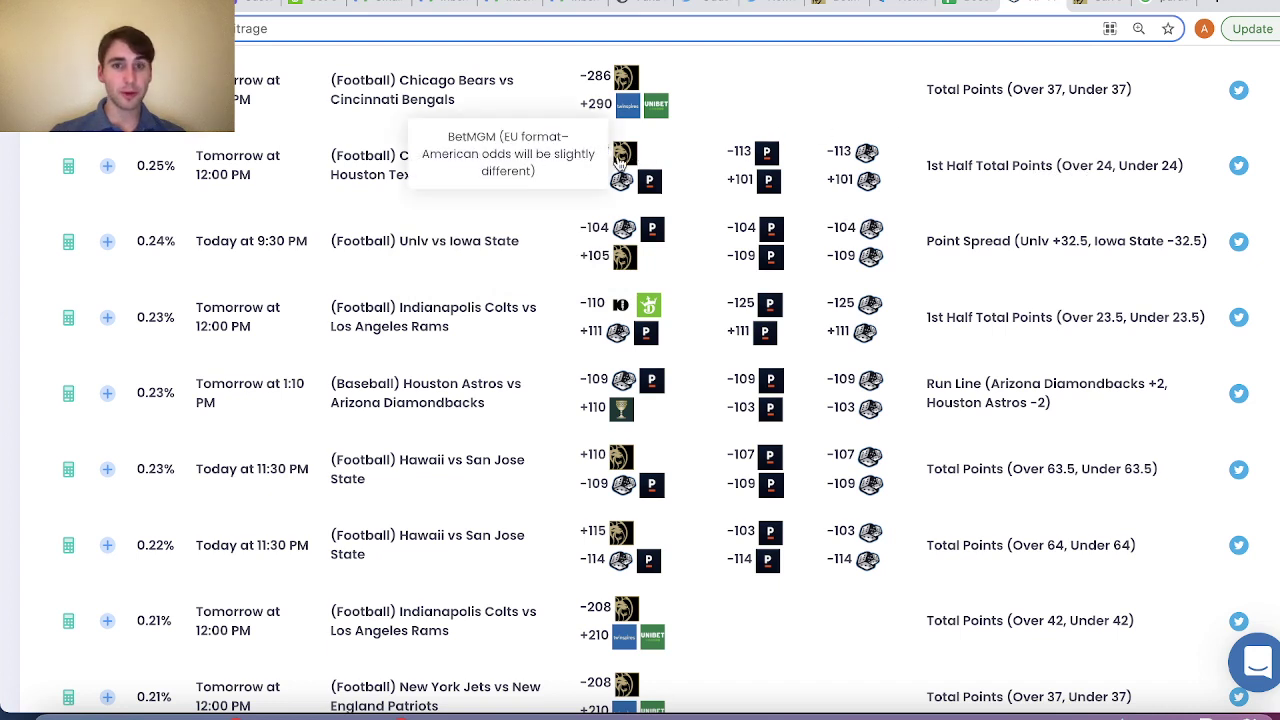
{"action": "mouse_move", "coordinate": [630, 155]}
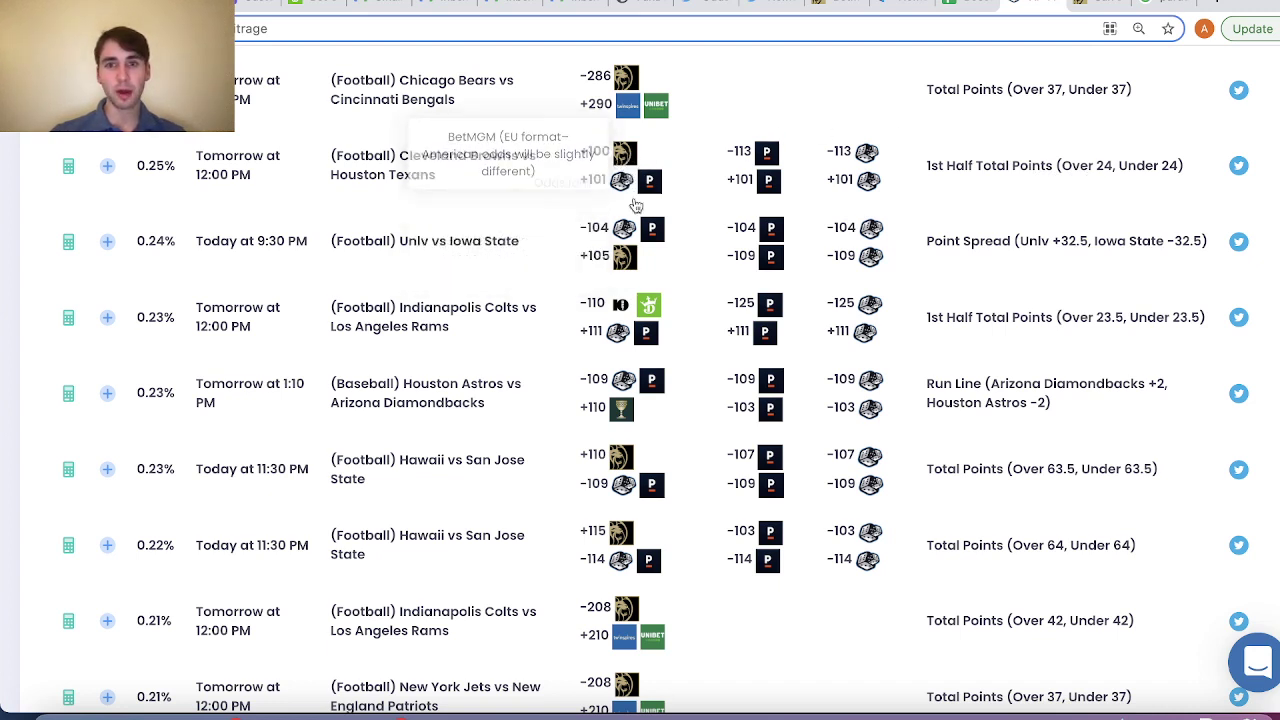
{"action": "left_click", "coordinate": [442, 168]}
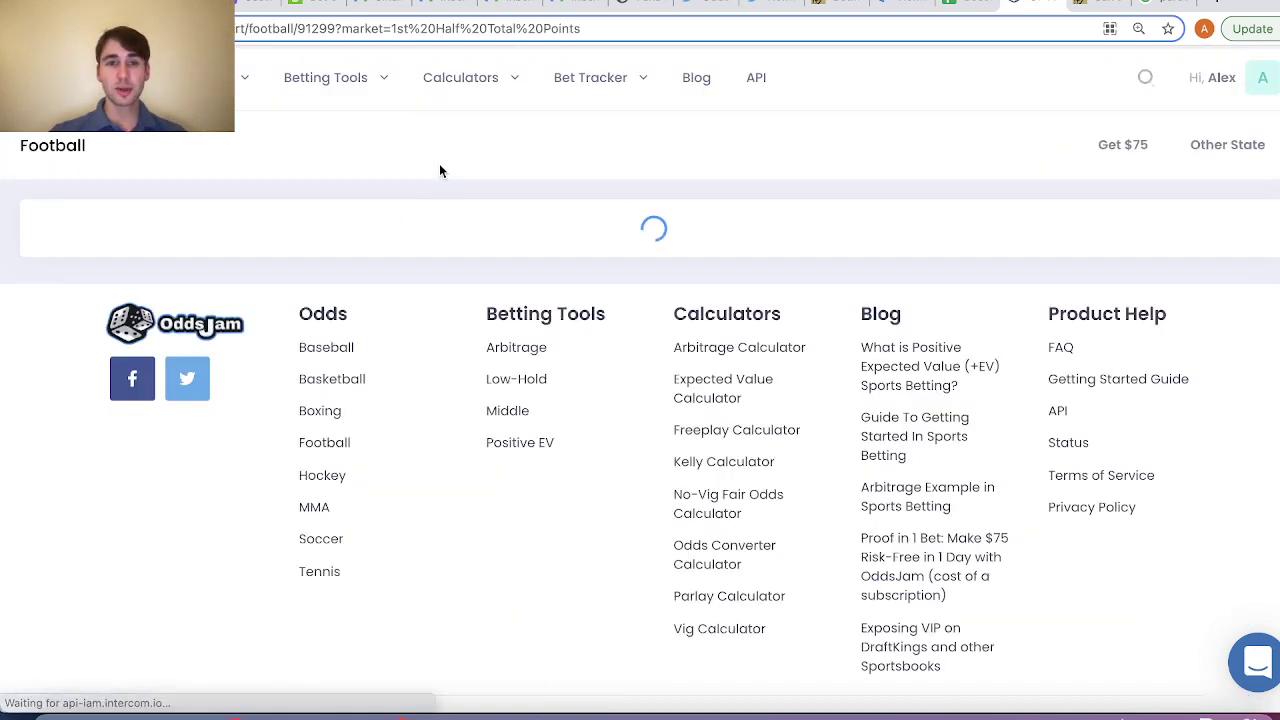
{"action": "scroll", "coordinate": [566, 325], "scroll_direction": "down", "scroll_amount": 10}
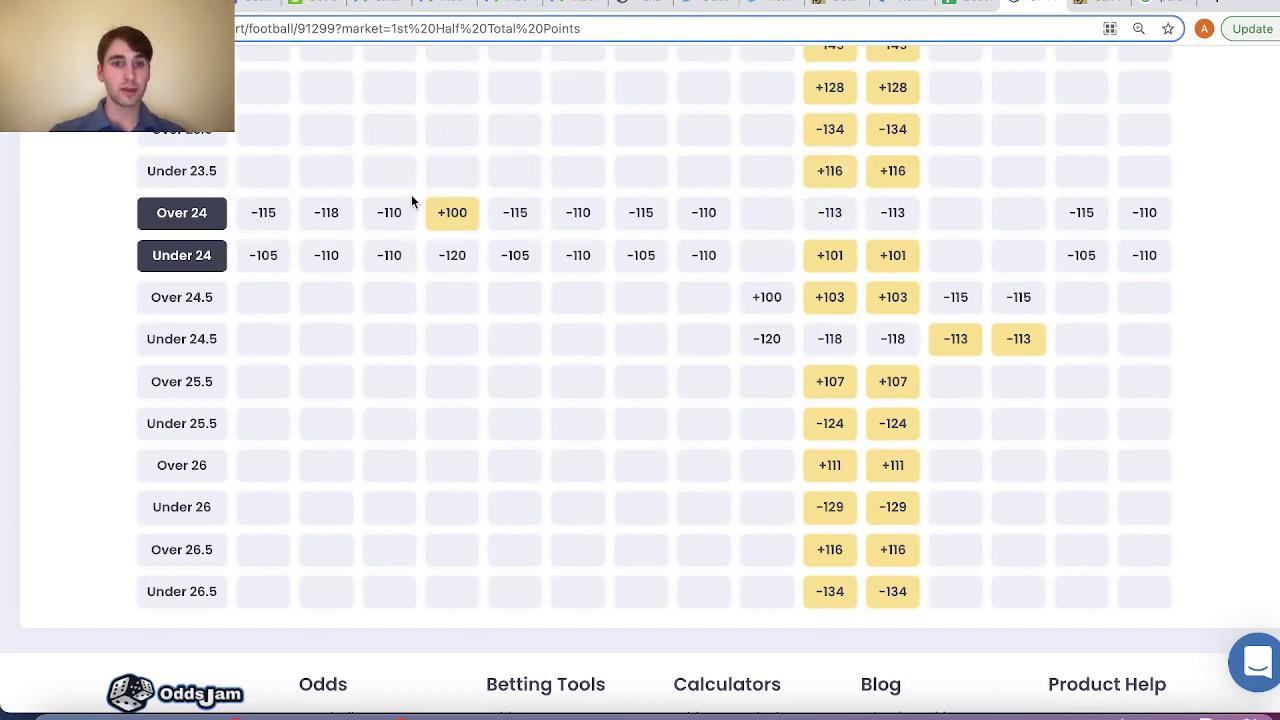
Add BetMGM's Over 24 bet at +100 to the Bet Tracker with a $500 stake and save it.
{"action": "left_click", "coordinate": [442, 214]}
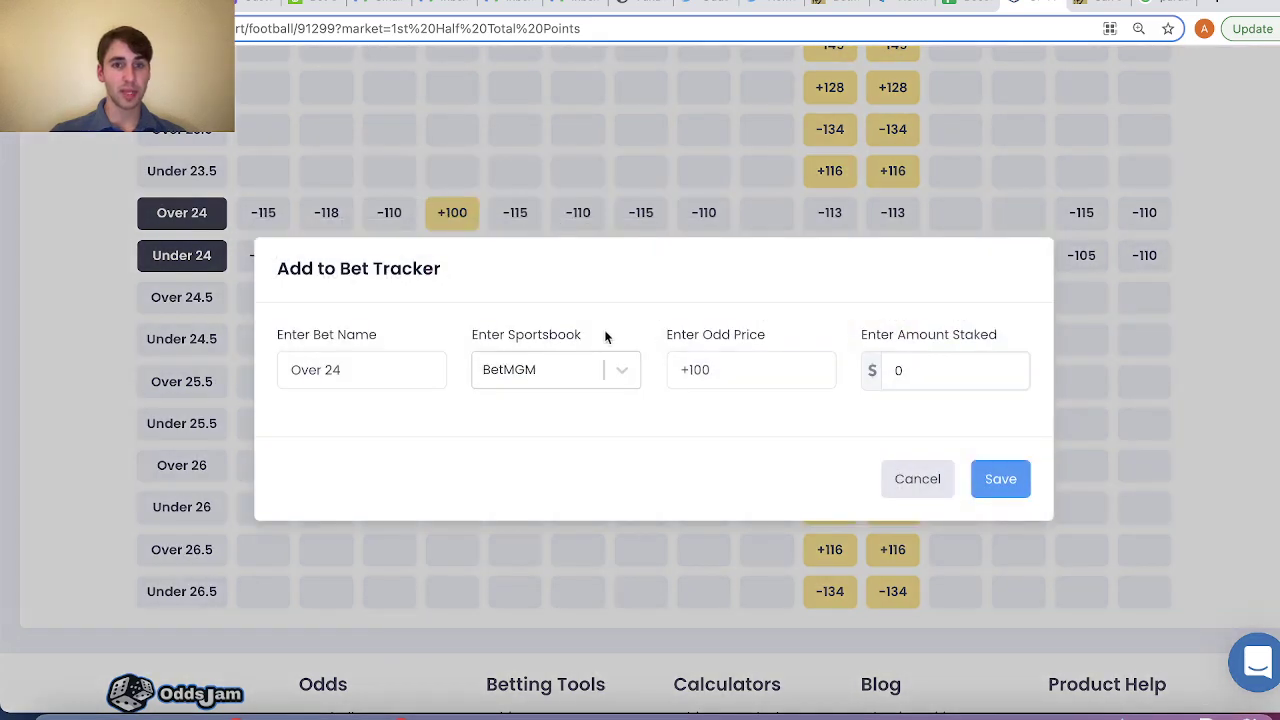
{"action": "left_click", "coordinate": [940, 386]}
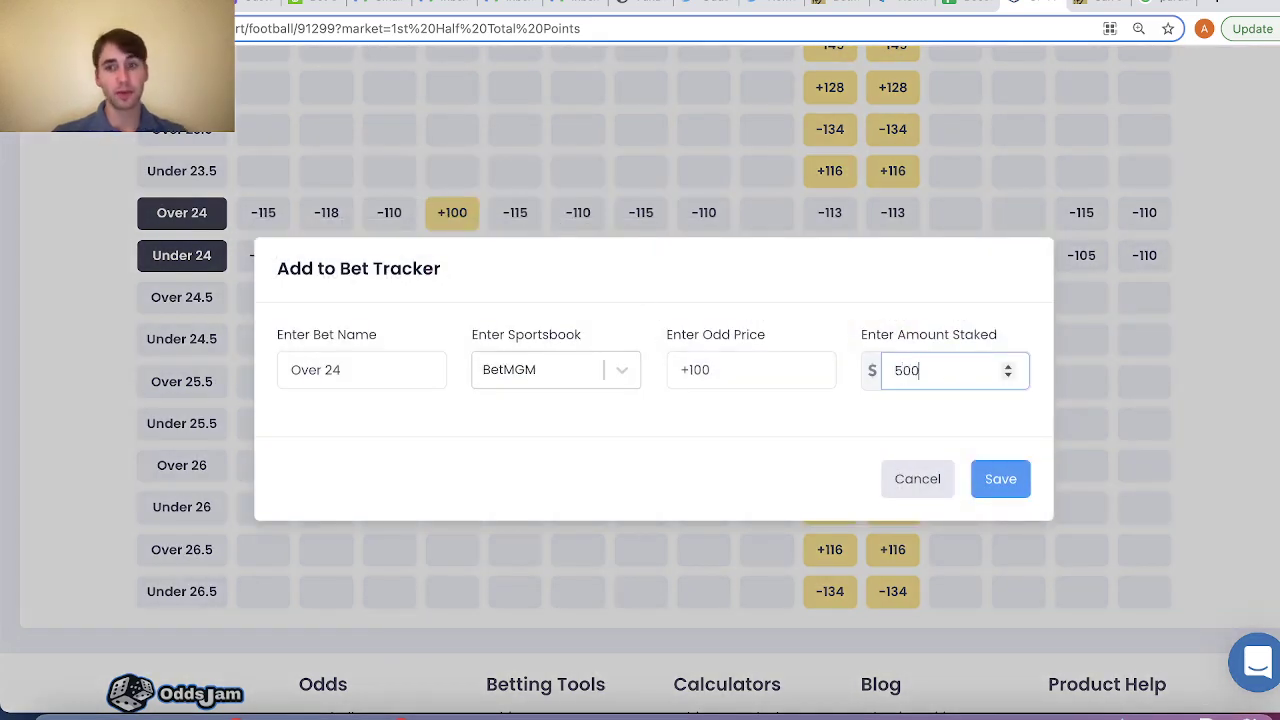
{"action": "left_click", "coordinate": [1005, 480]}
Go back to the arbitrage bets page and look through the list for further BetMGM bets with Pinnacle odds to compare.
{"action": "scroll", "coordinate": [686, 320], "scroll_direction": "up", "scroll_amount": 10}
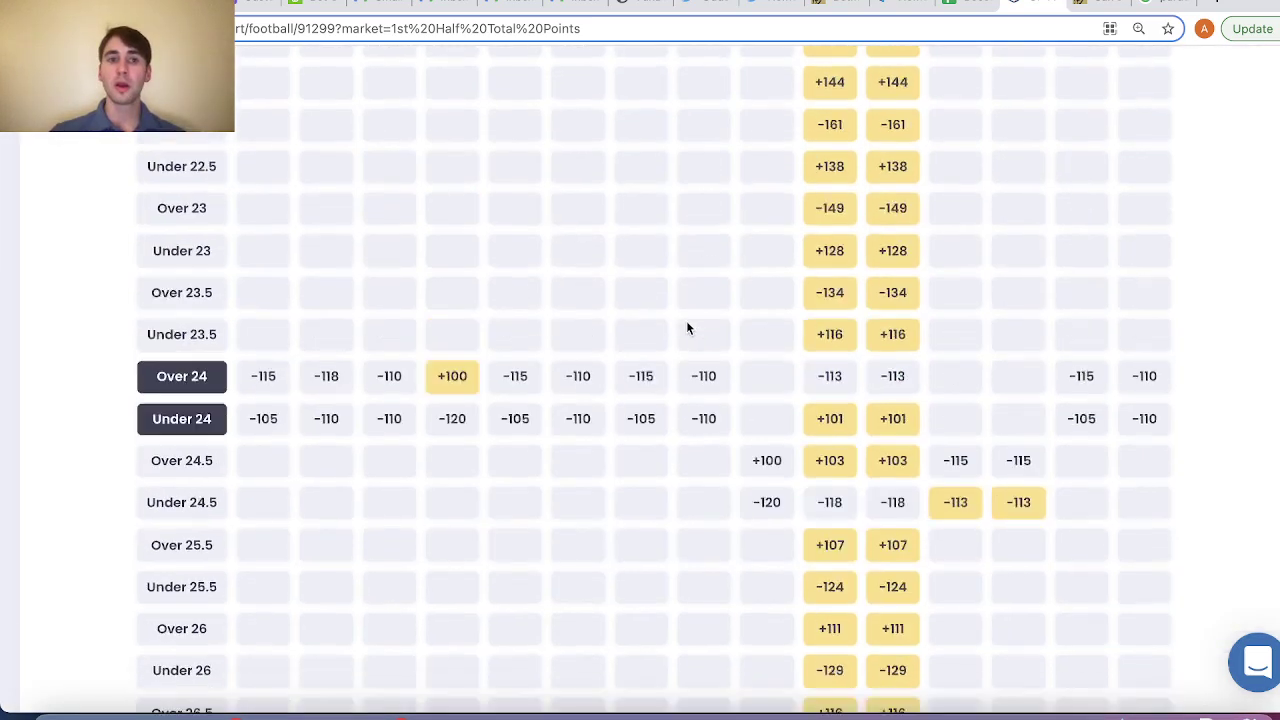
{"action": "mouse_move", "coordinate": [325, 80]}
{"action": "left_click", "coordinate": [397, 182]}
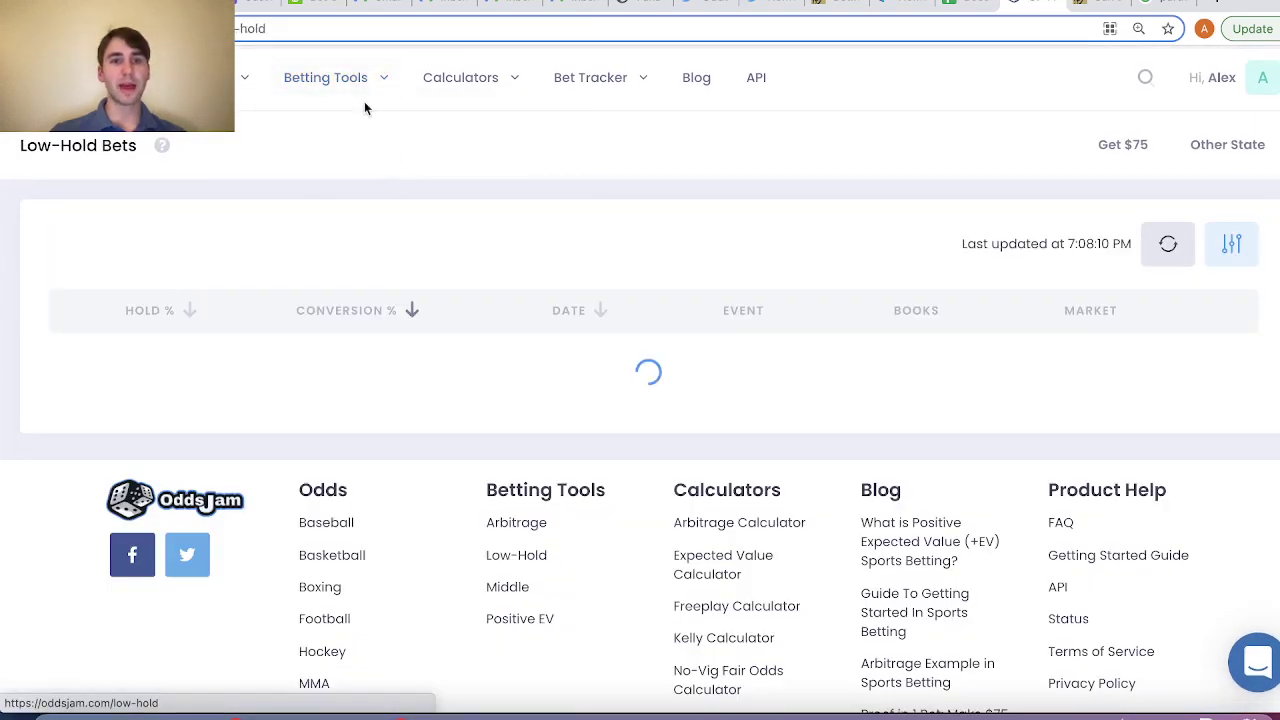
{"action": "left_click", "coordinate": [320, 152]}
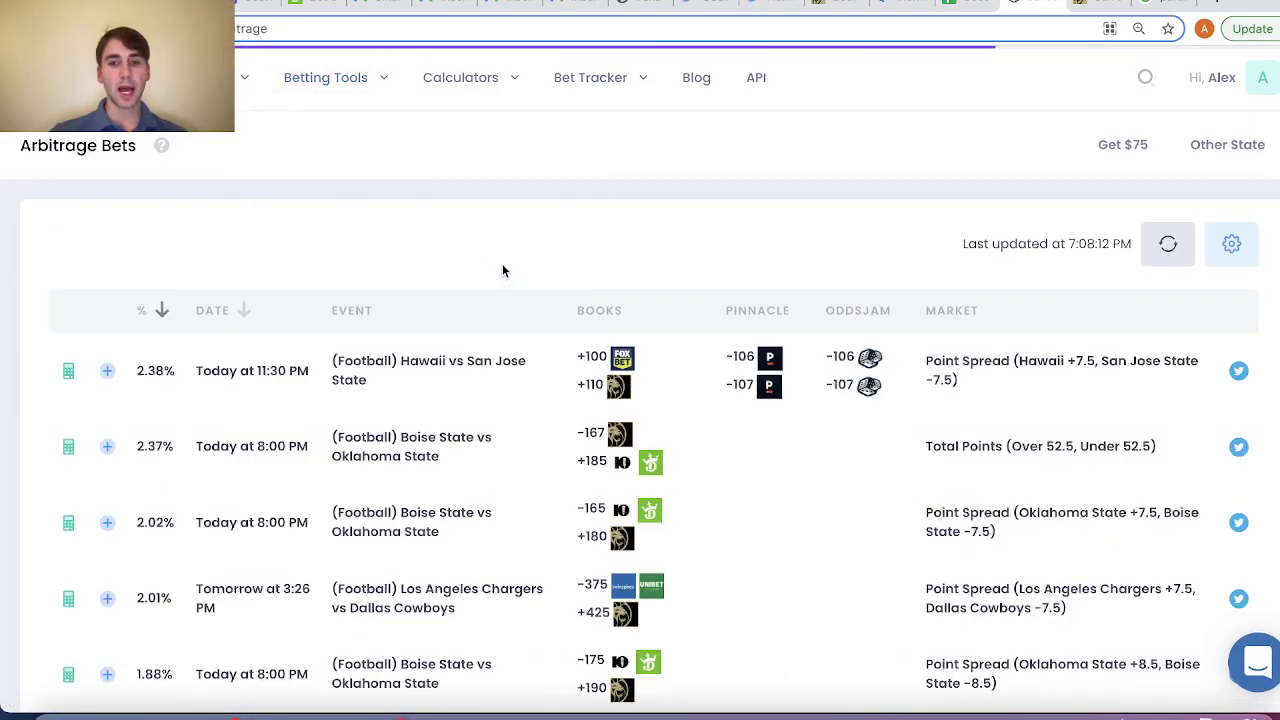
{"action": "scroll", "coordinate": [503, 271], "scroll_direction": "down", "scroll_amount": 1}
{"action": "scroll", "coordinate": [503, 271], "scroll_direction": "down", "scroll_amount": 8}
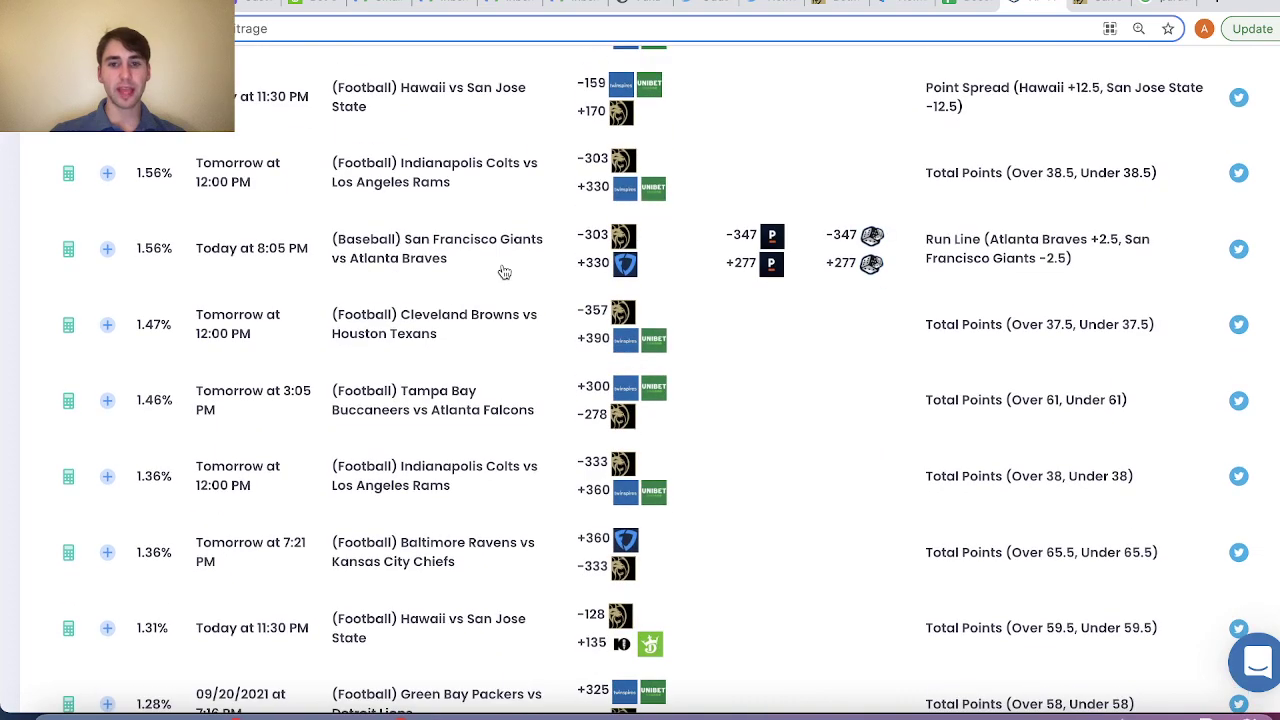
{"action": "scroll", "coordinate": [663, 336], "scroll_direction": "down", "scroll_amount": 8}
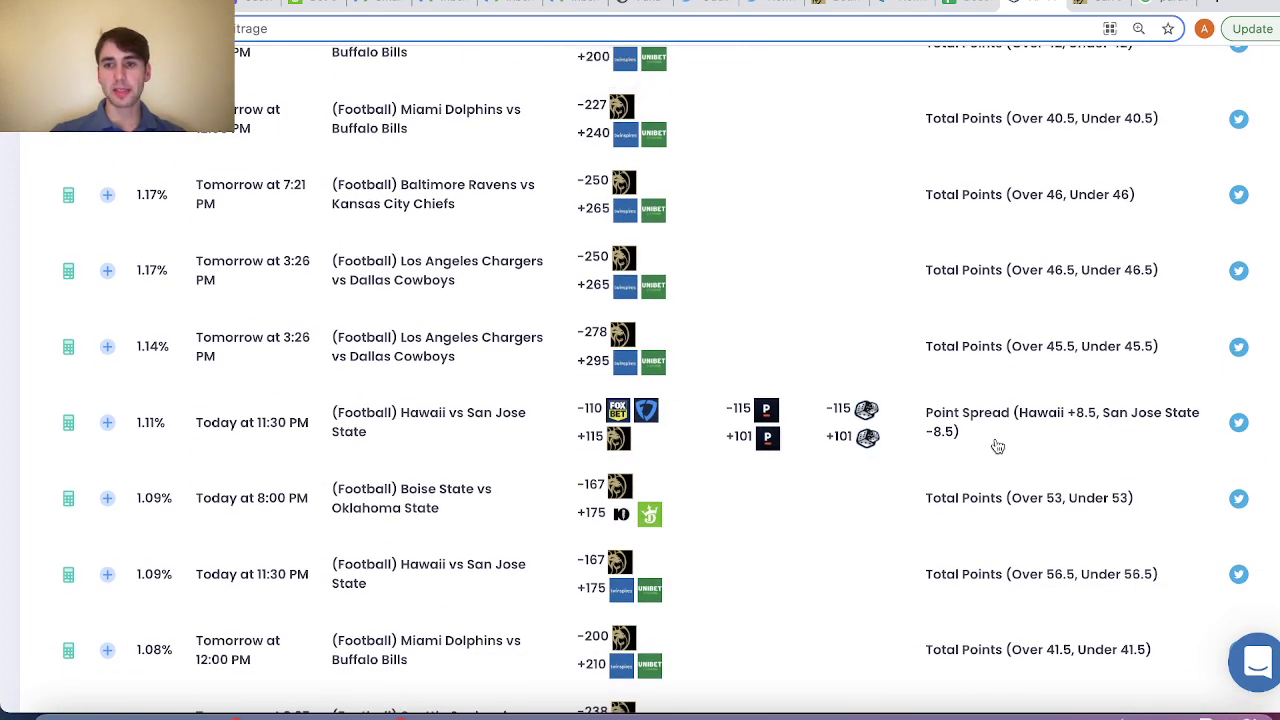
{"action": "scroll", "coordinate": [997, 446], "scroll_direction": "down", "scroll_amount": 10}
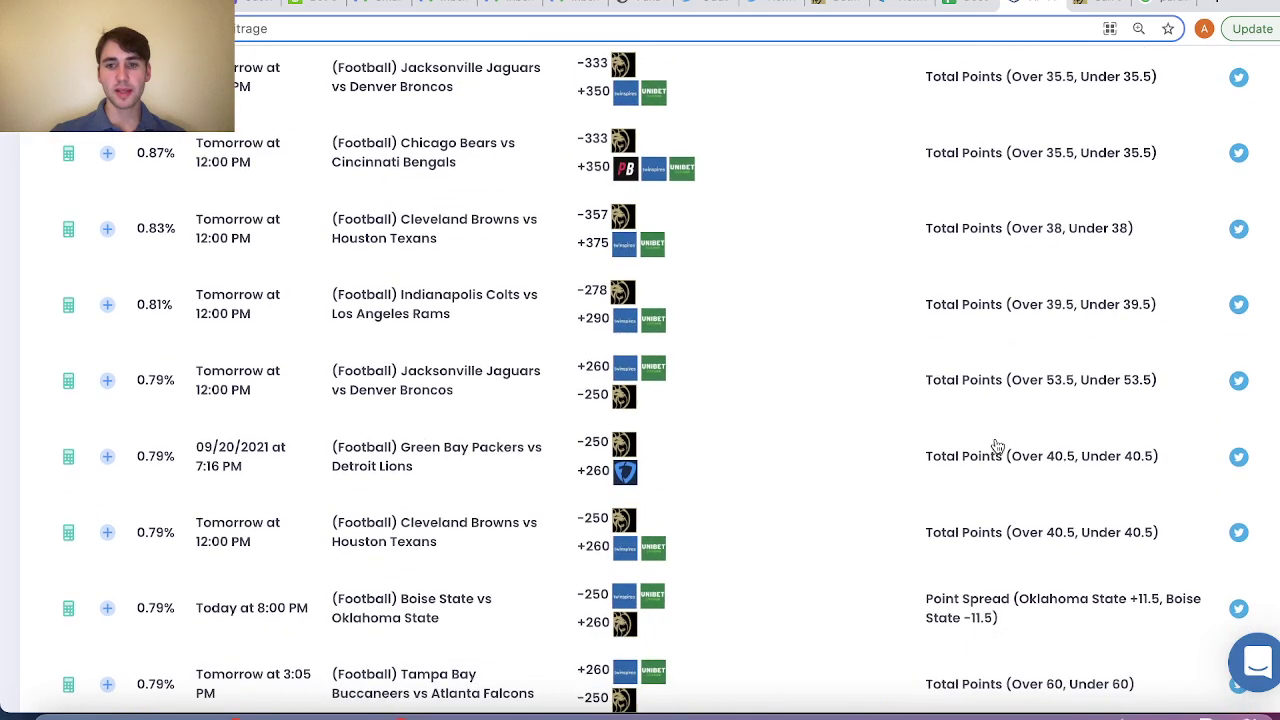
{"action": "scroll", "coordinate": [997, 446], "scroll_direction": "down", "scroll_amount": 10}
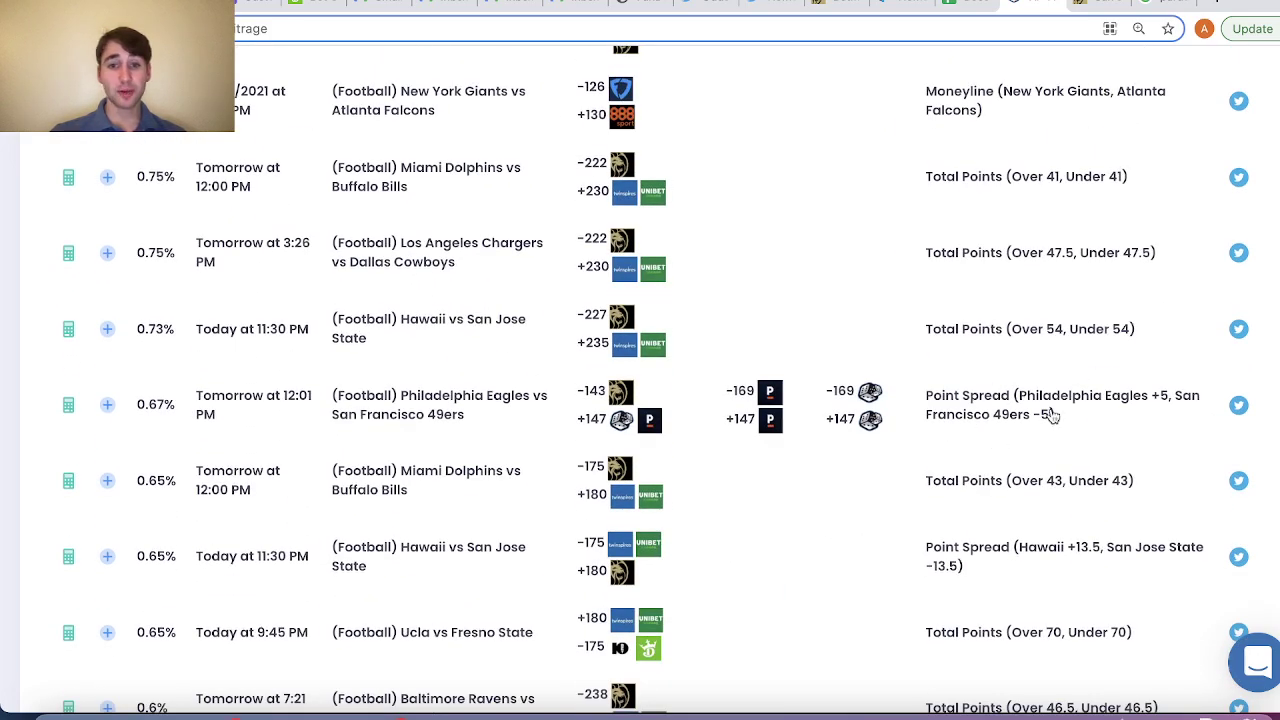
Switch to BetMGM and open the San Francisco 49ers at Philadelphia Eagles game from the NFL events.
{"action": "left_click", "coordinate": [1106, 12]}
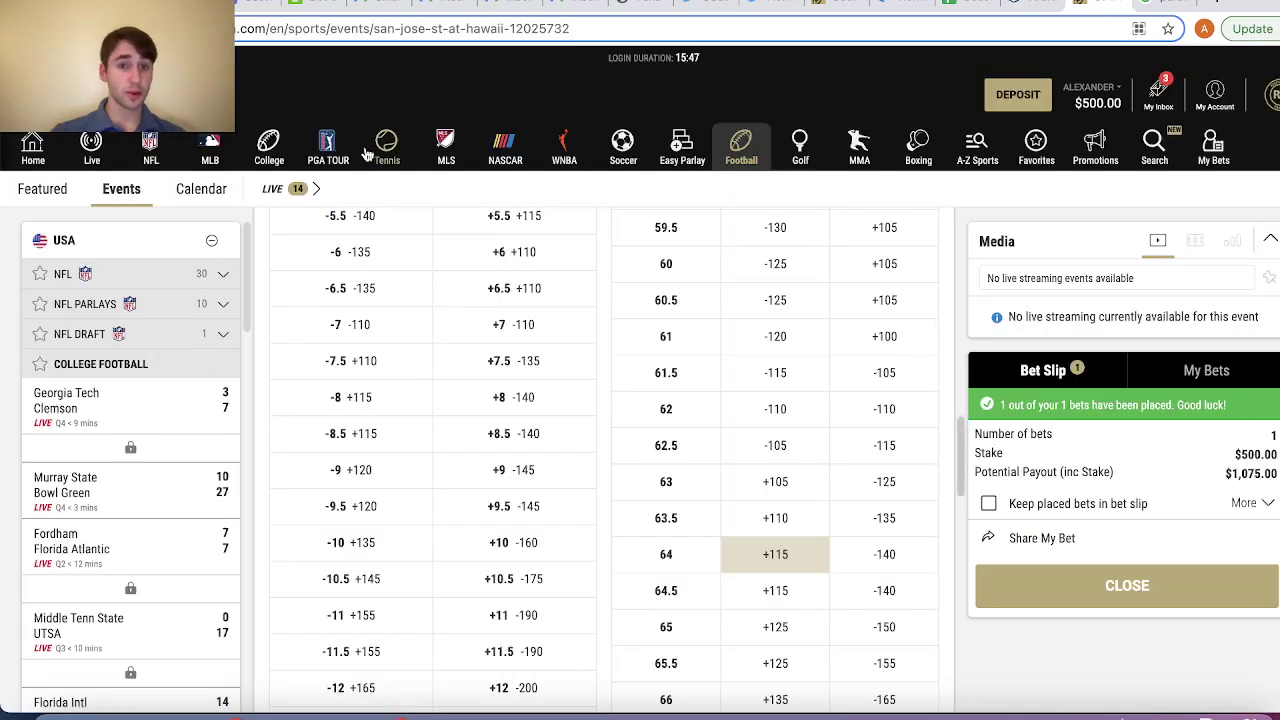
{"action": "left_click", "coordinate": [150, 148]}
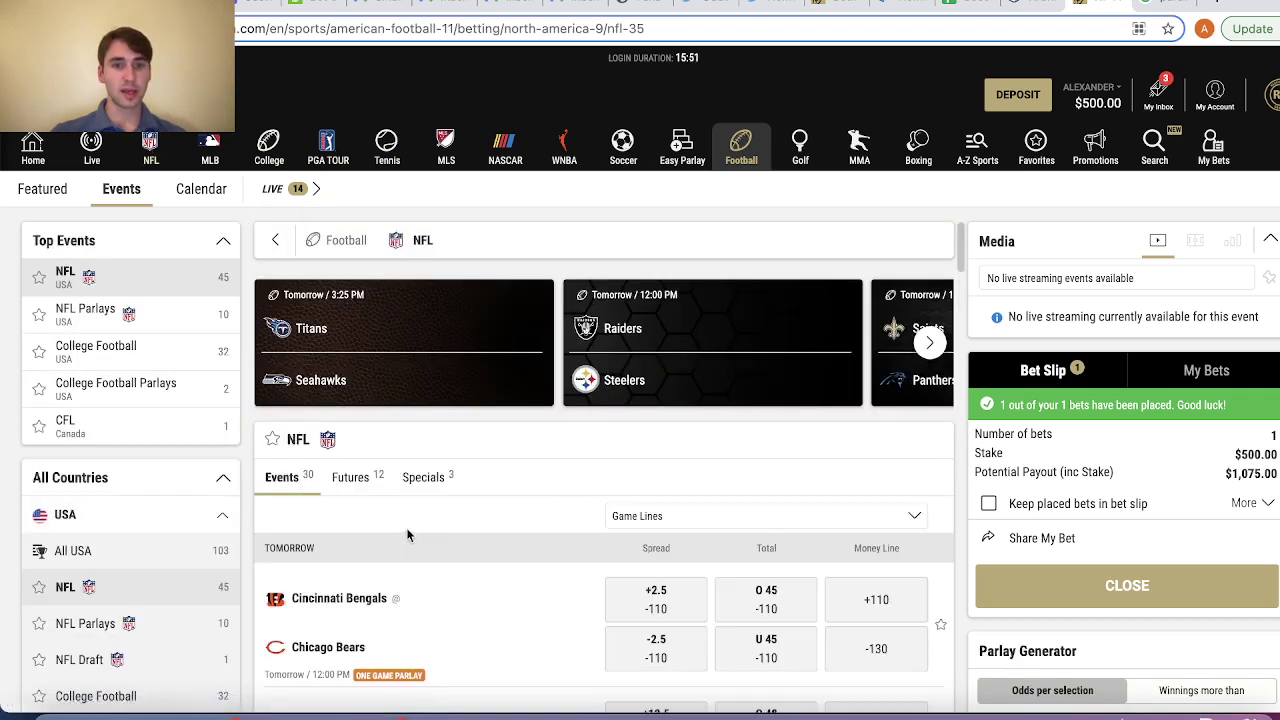
{"action": "scroll", "coordinate": [407, 535], "scroll_direction": "down", "scroll_amount": 5}
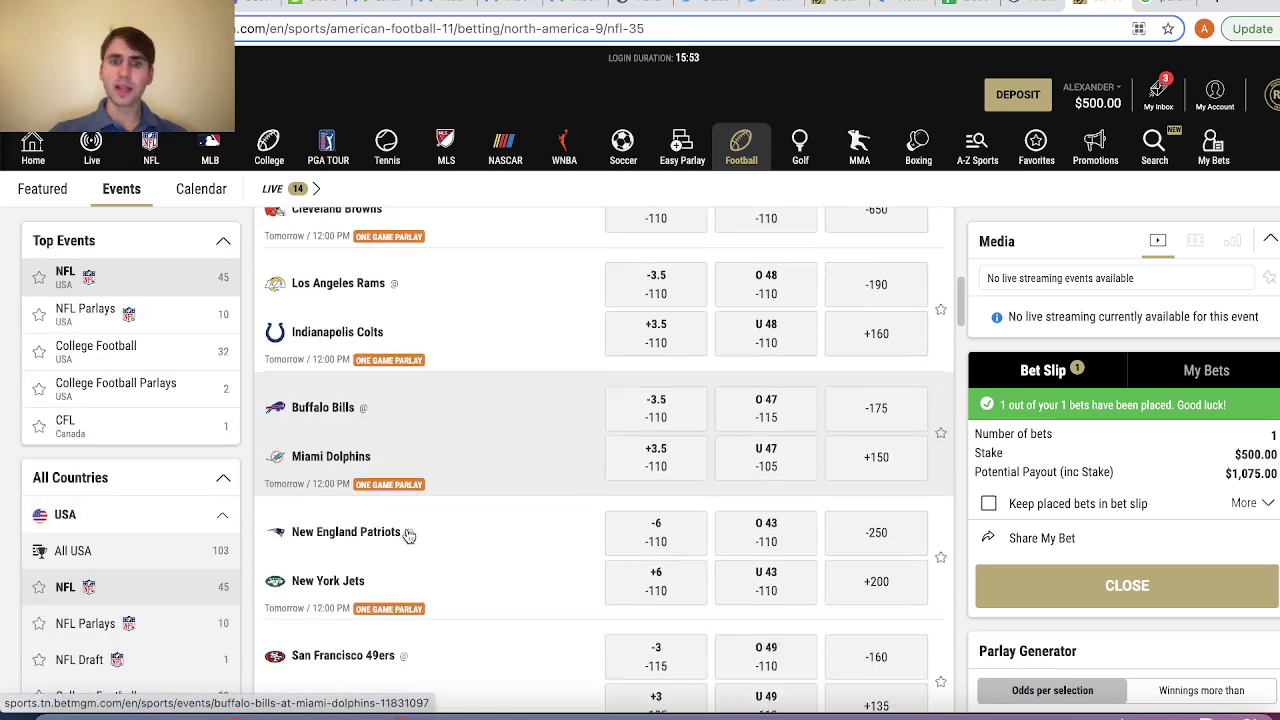
{"action": "scroll", "coordinate": [407, 535], "scroll_direction": "down", "scroll_amount": 3}
{"action": "left_click", "coordinate": [484, 428]}
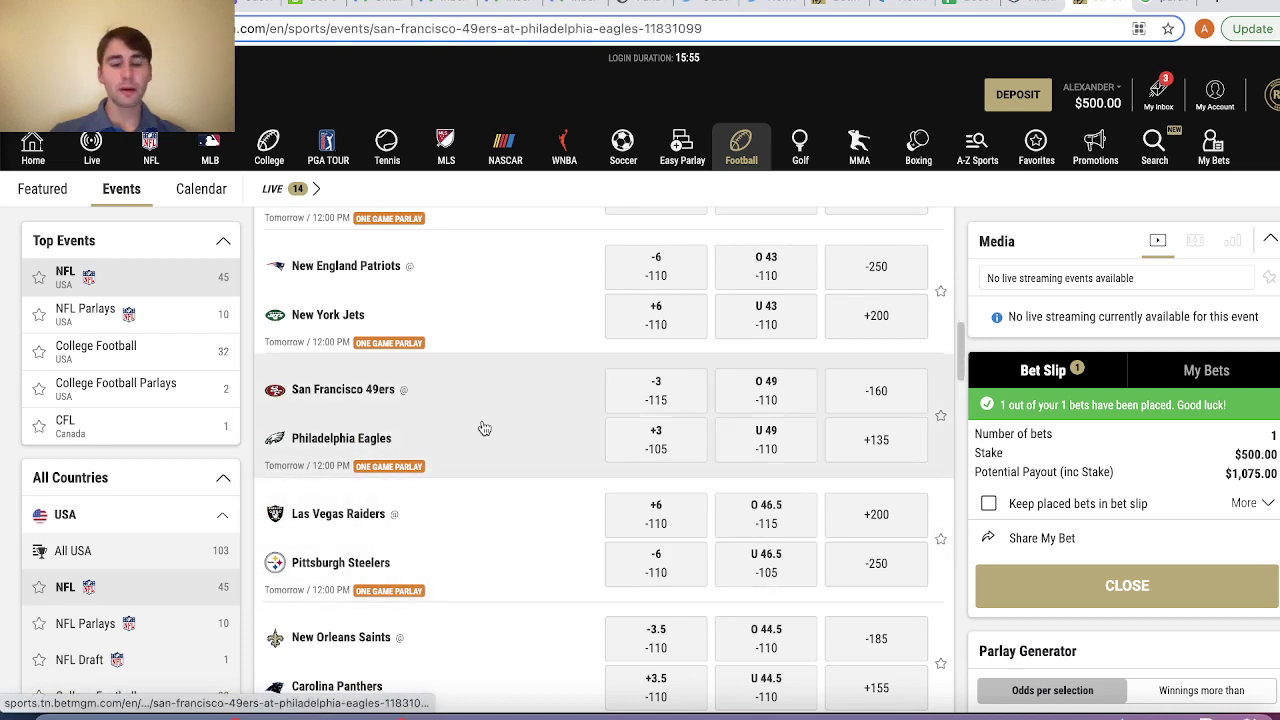
Expand the full-game Spread list and add Philadelphia Eagles +5 at -145 to the bet slip.
{"action": "scroll", "coordinate": [514, 449], "scroll_direction": "down", "scroll_amount": 3}
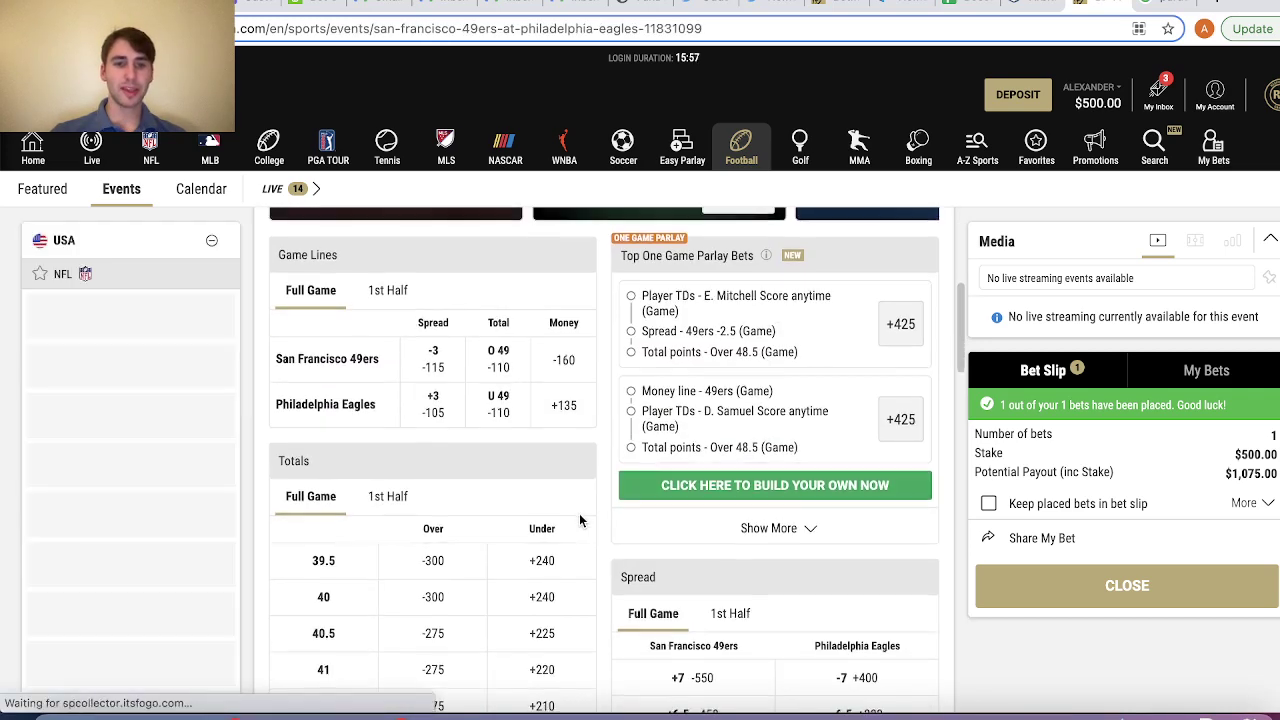
{"action": "scroll", "coordinate": [580, 520], "scroll_direction": "down", "scroll_amount": 3}
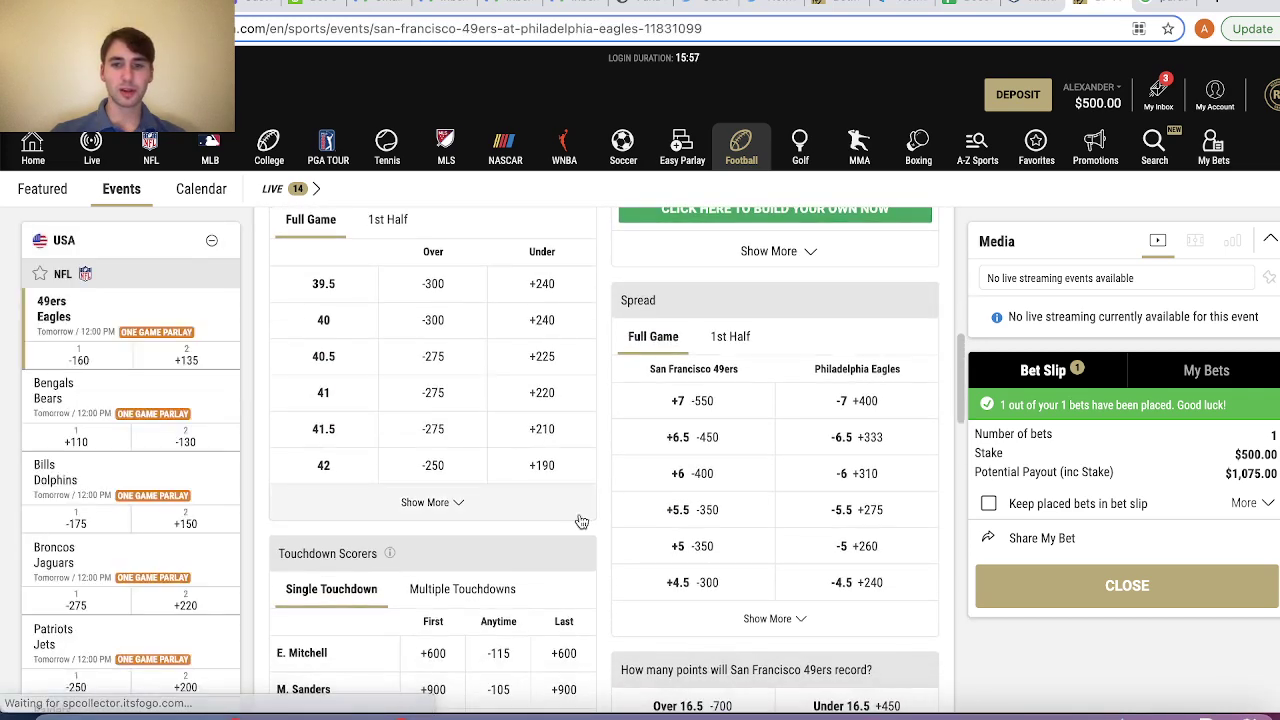
{"action": "left_click", "coordinate": [767, 618]}
{"action": "scroll", "coordinate": [758, 612], "scroll_direction": "down", "scroll_amount": 3}
{"action": "scroll", "coordinate": [771, 609], "scroll_direction": "down", "scroll_amount": 2}
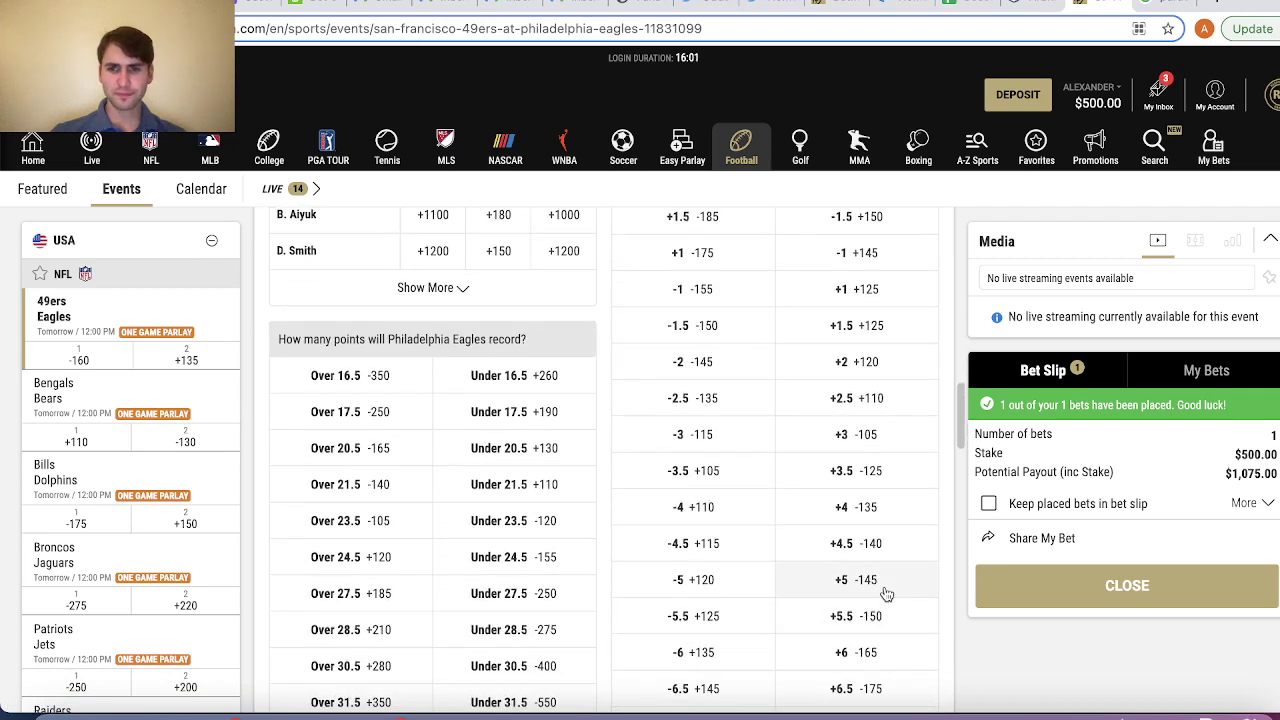
Return to the arbitrage bets page, compare the Eagles +5 listing with Pinnacle, and look further down for BetMGM listings with Pinnacle odds.
{"action": "left_click", "coordinate": [1032, 5]}
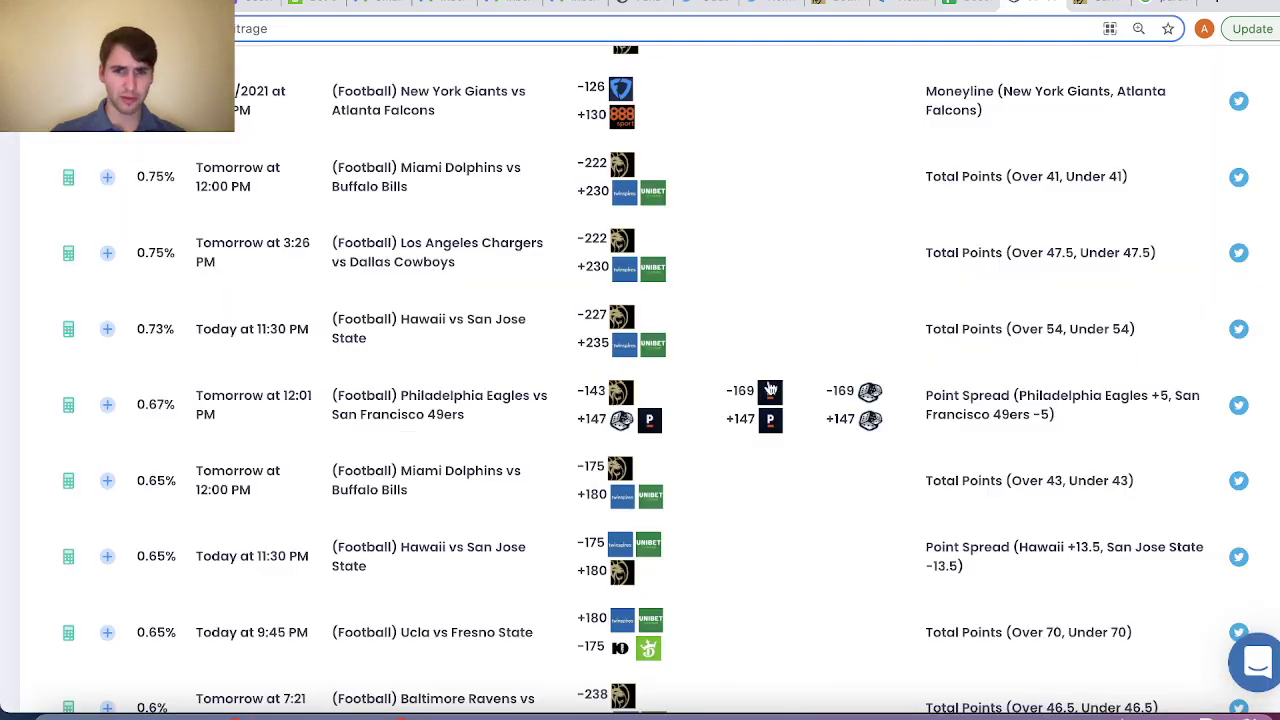
{"action": "scroll", "coordinate": [777, 452], "scroll_direction": "down", "scroll_amount": 3}
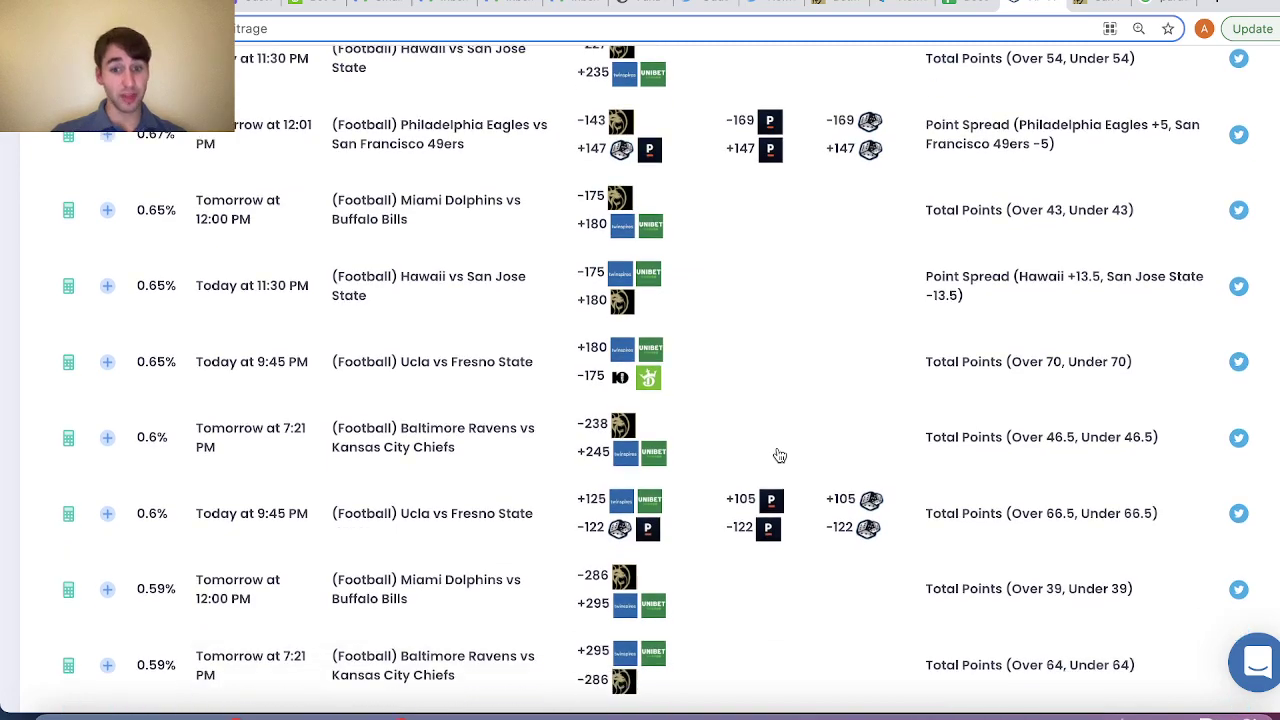
{"action": "scroll", "coordinate": [779, 456], "scroll_direction": "down", "scroll_amount": 1}
{"action": "scroll", "coordinate": [779, 456], "scroll_direction": "down", "scroll_amount": 3}
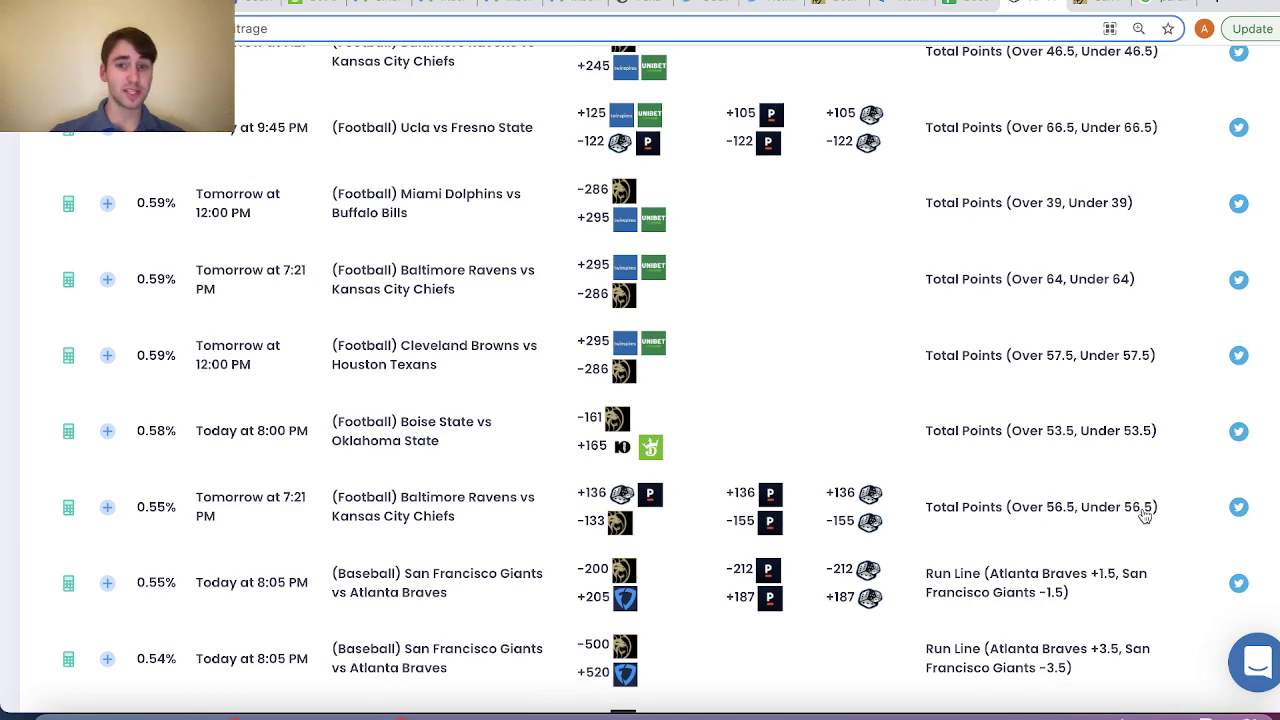
Switch back to BetMGM and open the Kansas City Chiefs at Baltimore Ravens game from the NFL event list.
{"action": "left_click", "coordinate": [1093, 10]}
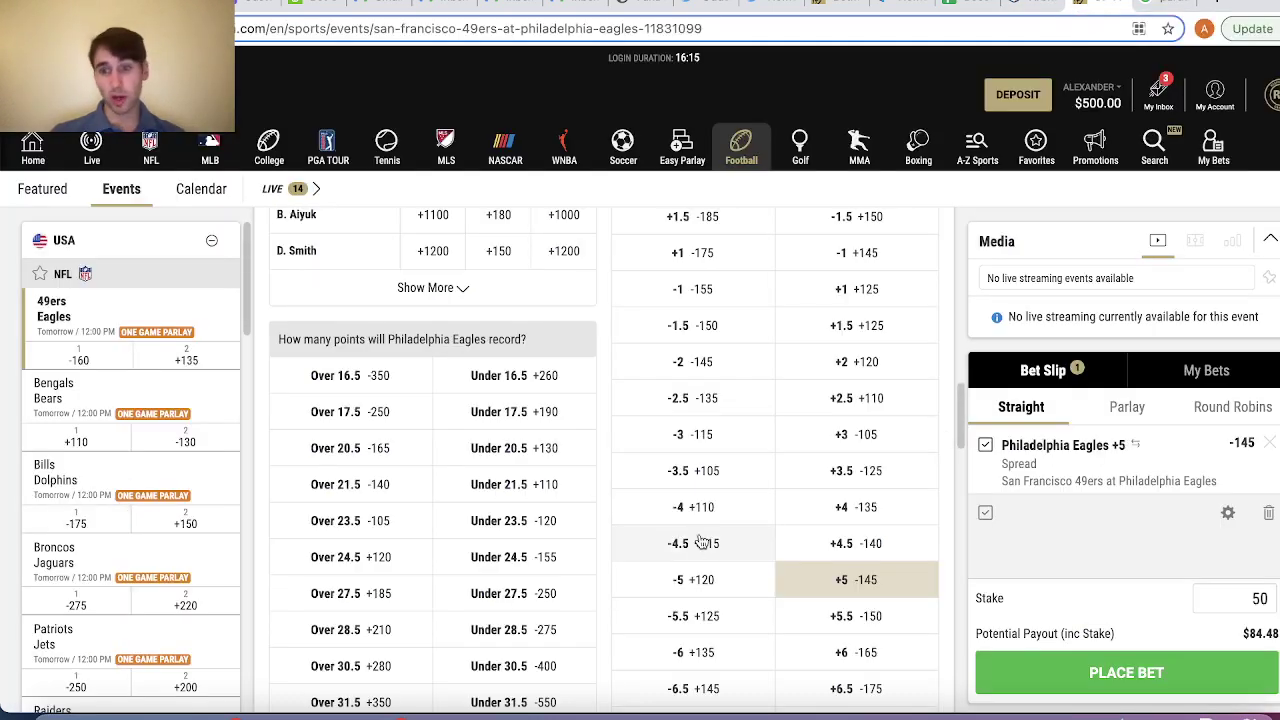
{"action": "scroll", "coordinate": [149, 536], "scroll_direction": "down", "scroll_amount": 4}
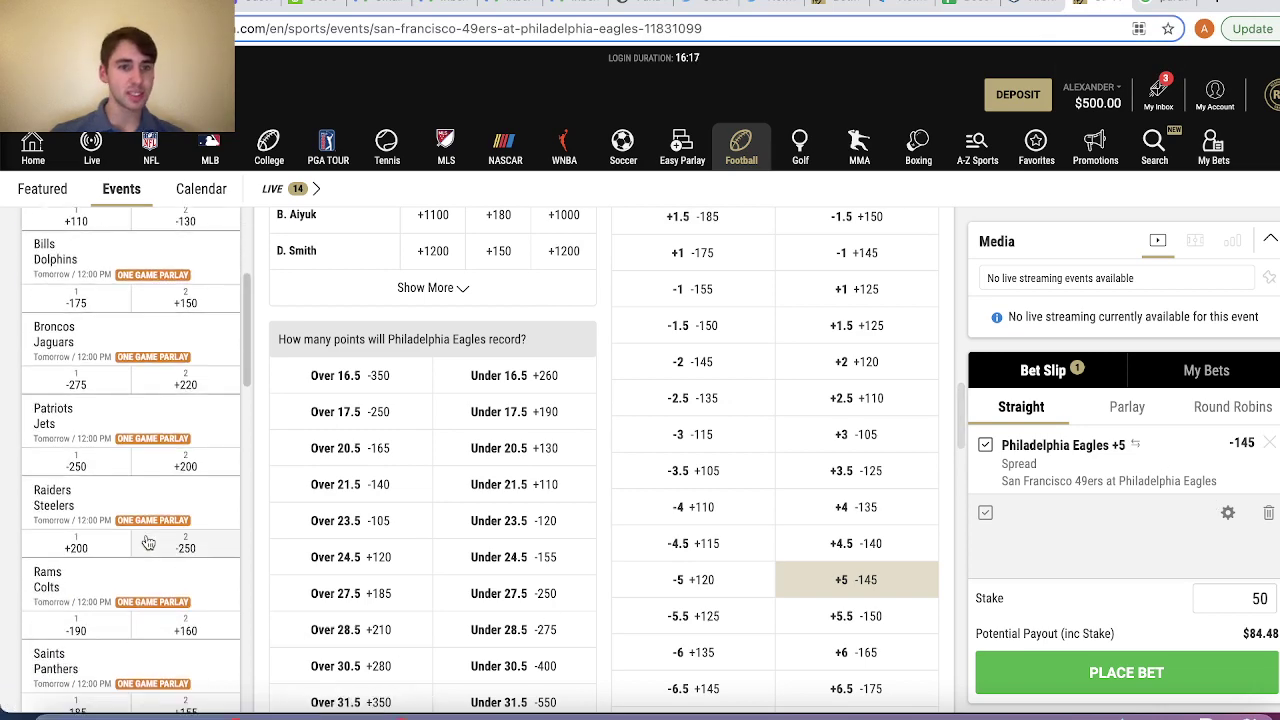
{"action": "scroll", "coordinate": [149, 542], "scroll_direction": "down", "scroll_amount": 3}
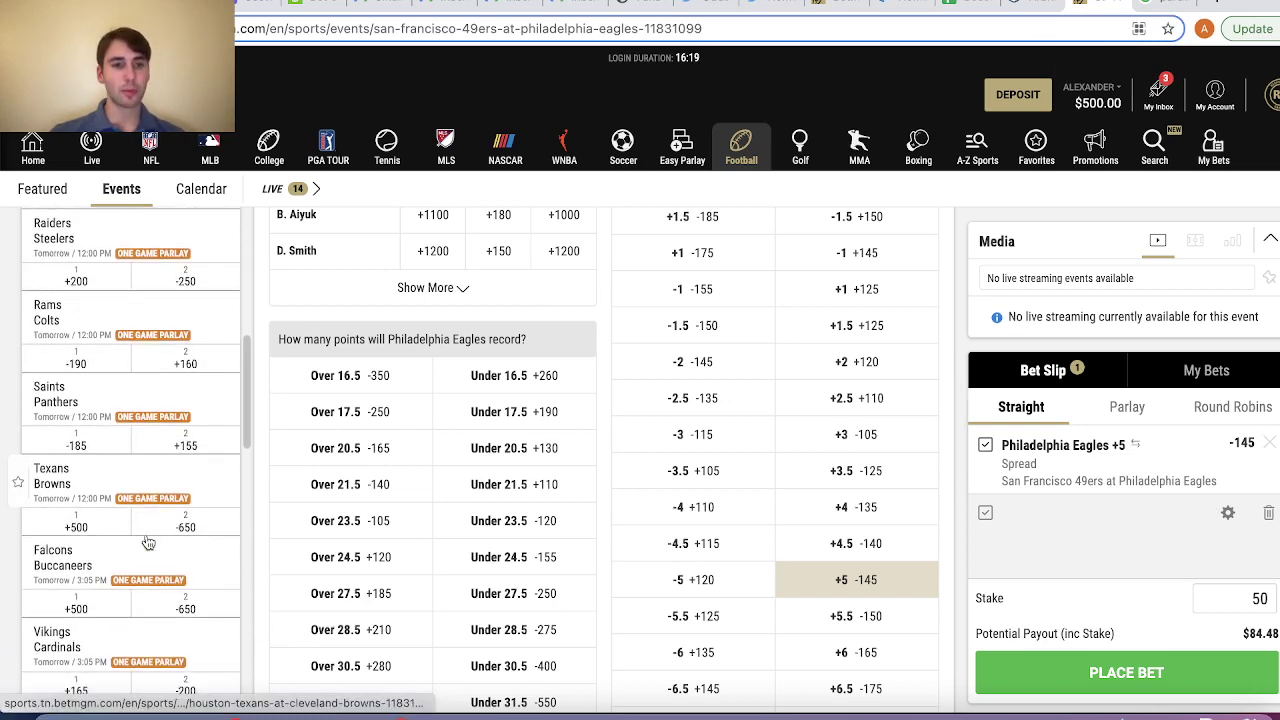
{"action": "scroll", "coordinate": [147, 542], "scroll_direction": "down", "scroll_amount": 3}
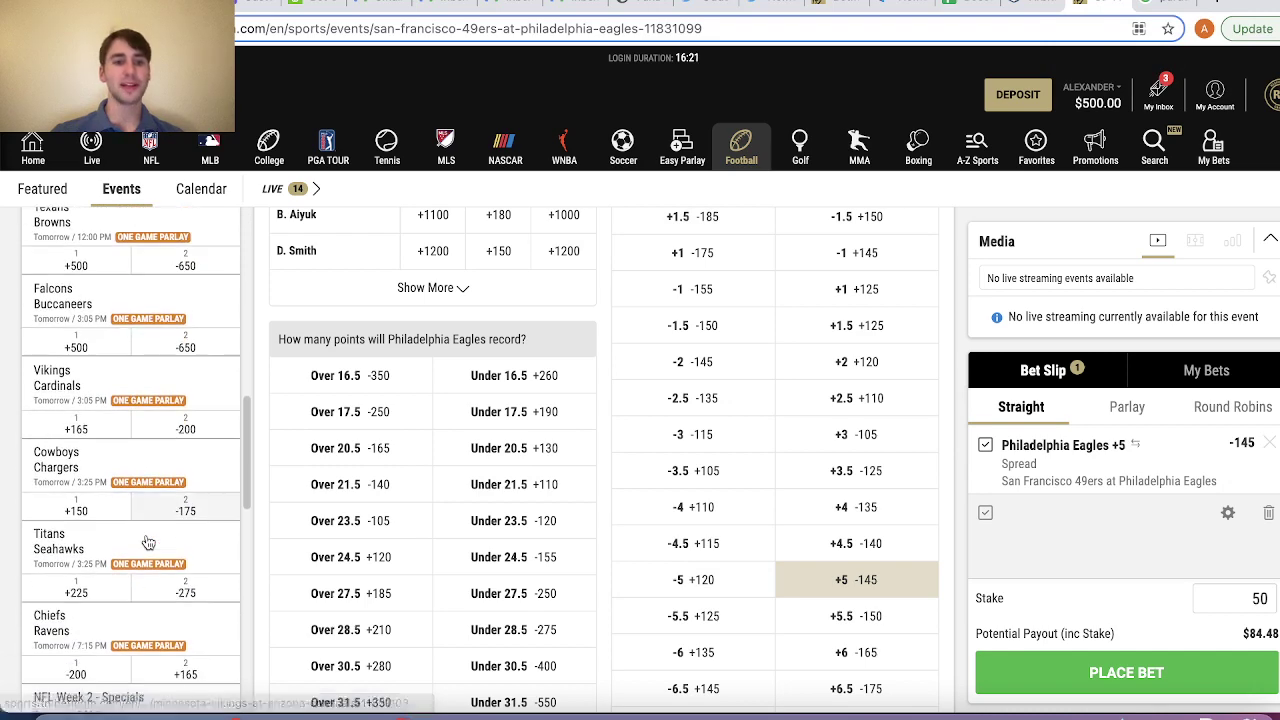
{"action": "left_click", "coordinate": [160, 461]}
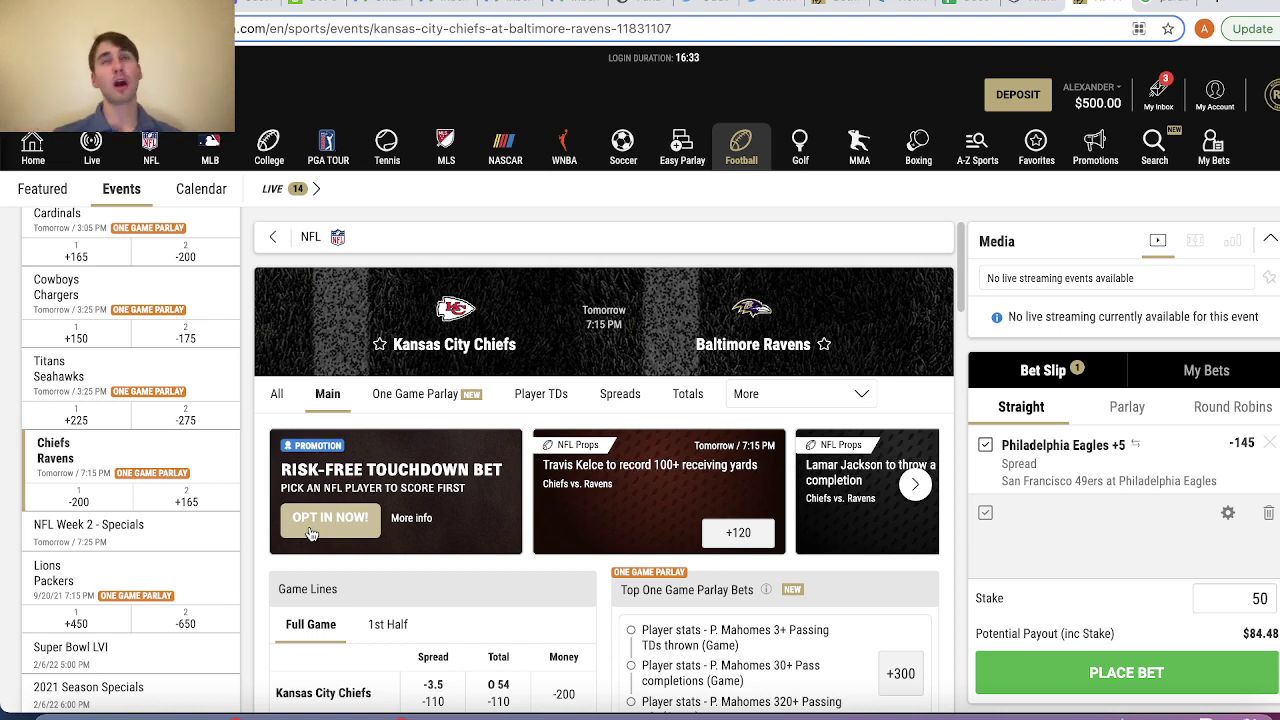
Expand the full-game Totals list and add Under 56.5 at -135 to the bet slip.
{"action": "scroll", "coordinate": [686, 641], "scroll_direction": "down", "scroll_amount": 6}
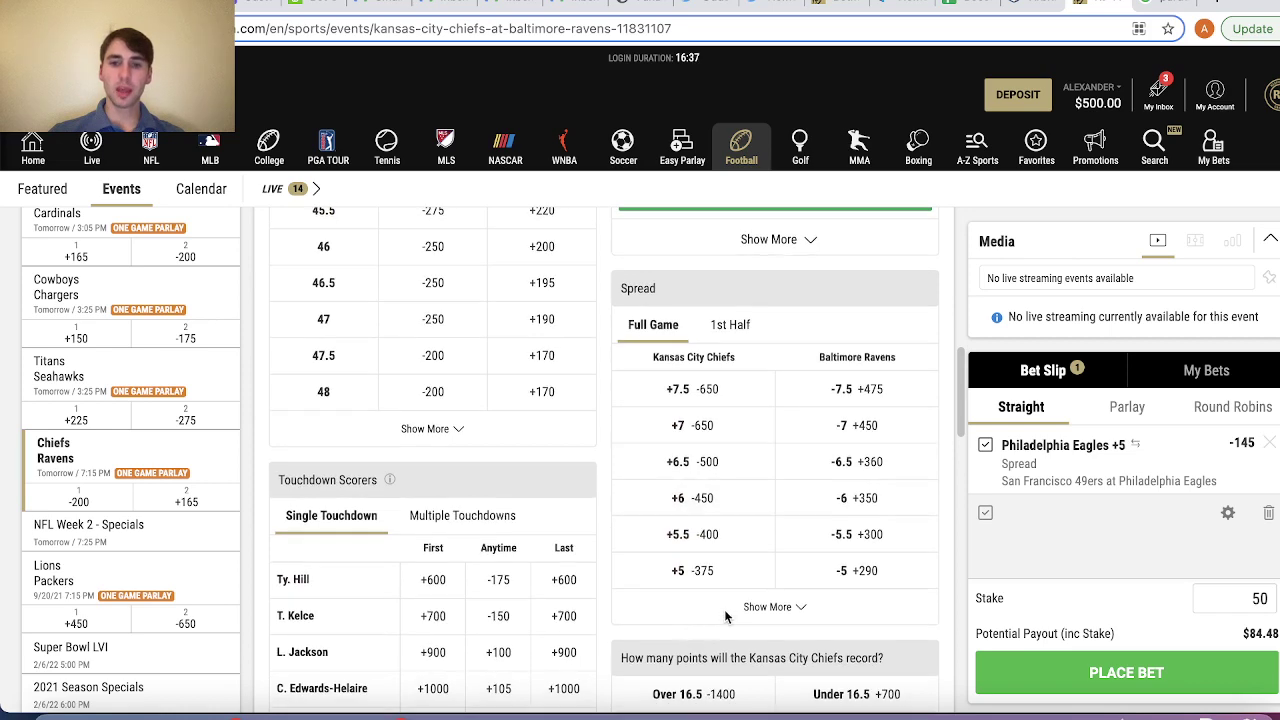
{"action": "left_click", "coordinate": [440, 430]}
{"action": "scroll", "coordinate": [543, 500], "scroll_direction": "down", "scroll_amount": 5}
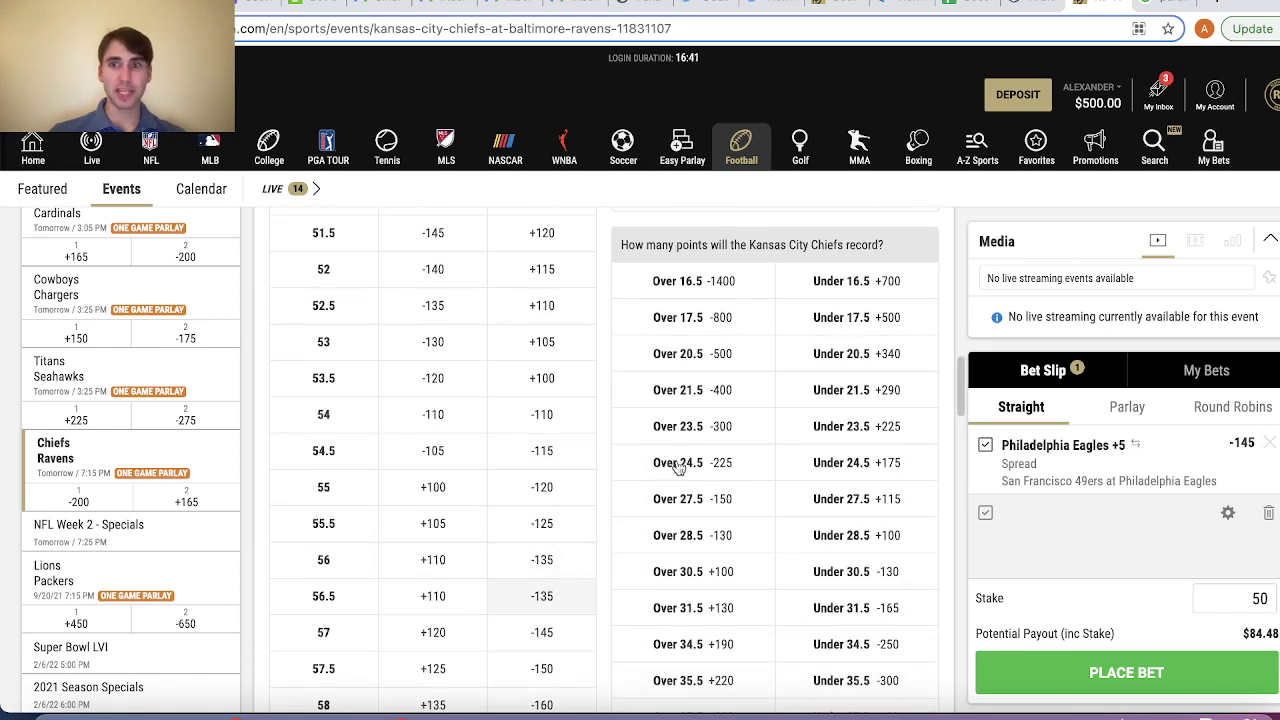
Return to the arbitrage bets page, check further listings against Pinnacle's odds, and refresh the list.
{"action": "left_click", "coordinate": [1025, 8]}
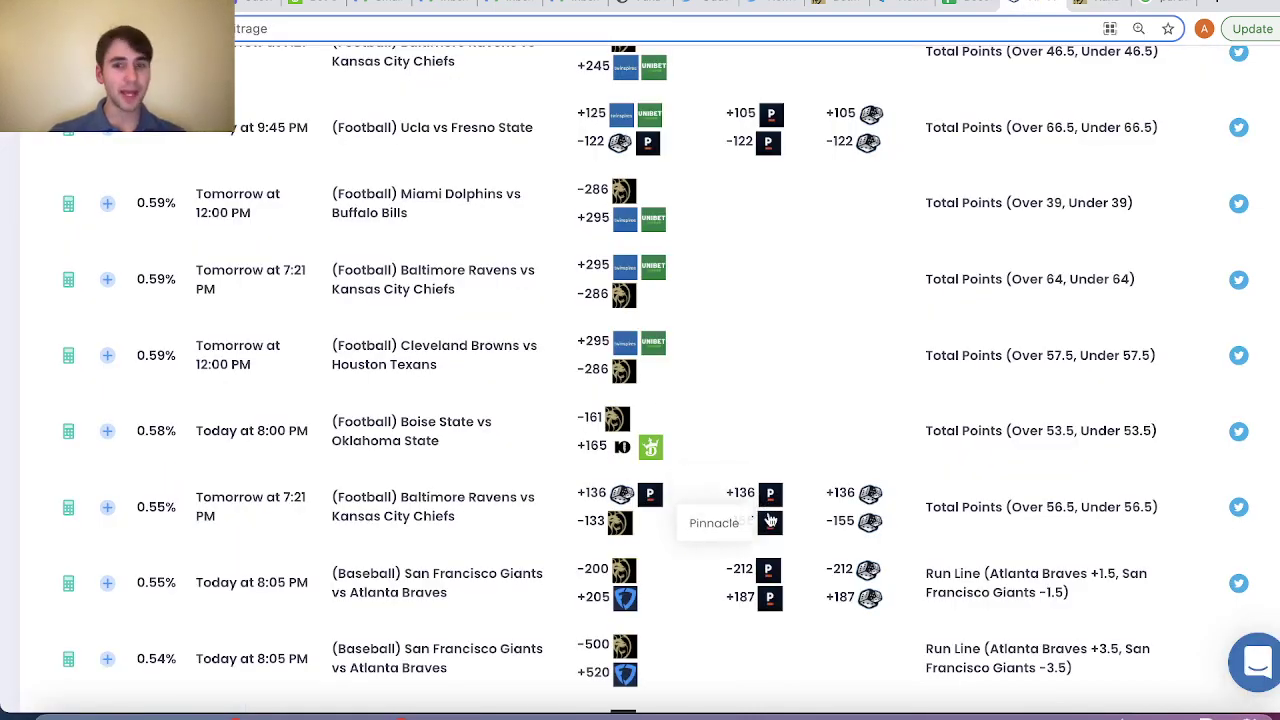
{"action": "scroll", "coordinate": [770, 520], "scroll_direction": "down", "scroll_amount": 3}
{"action": "scroll", "coordinate": [770, 520], "scroll_direction": "down", "scroll_amount": 6}
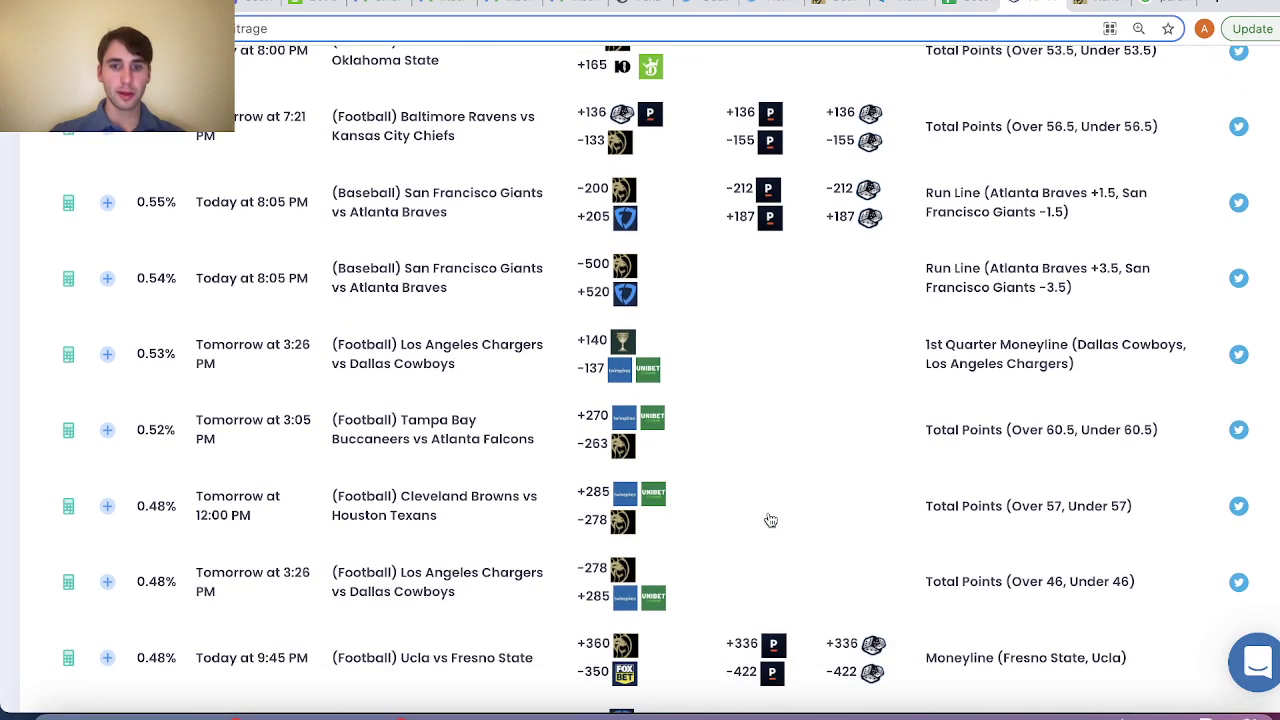
{"action": "scroll", "coordinate": [770, 520], "scroll_direction": "up", "scroll_amount": 10}
{"action": "scroll", "coordinate": [1131, 269], "scroll_direction": "up", "scroll_amount": 15}
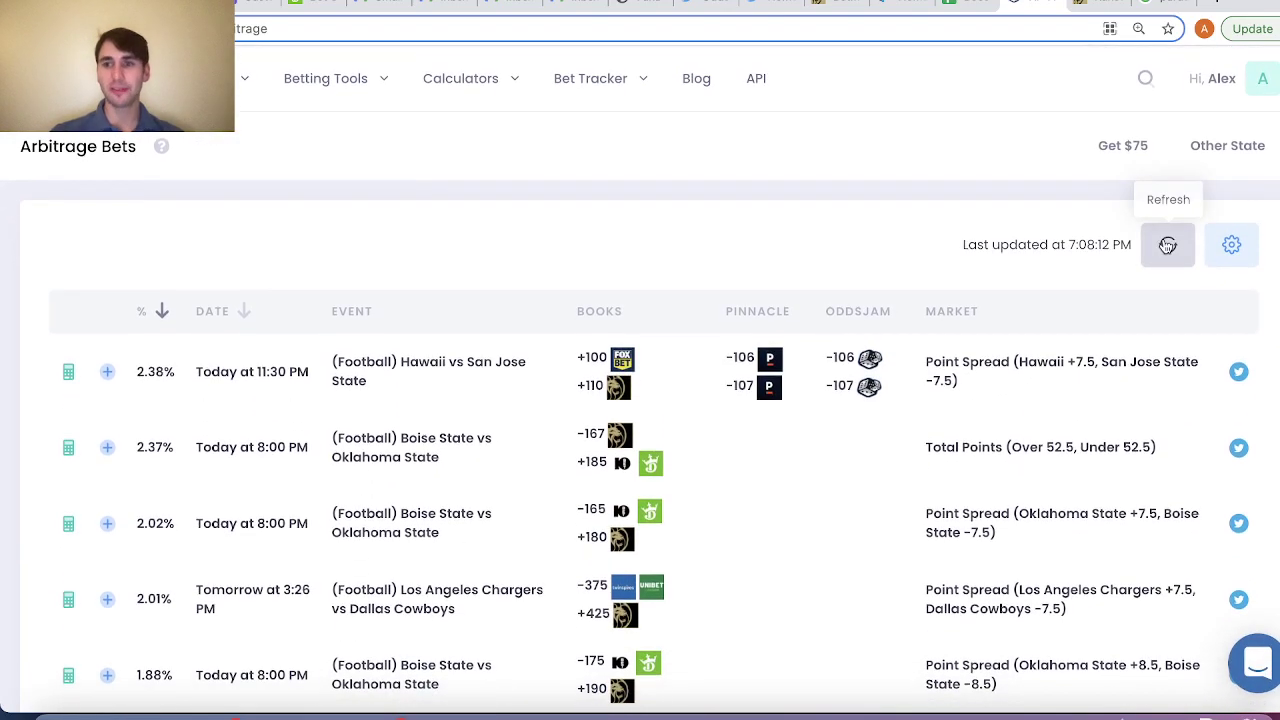
{"action": "left_click", "coordinate": [1167, 244]}
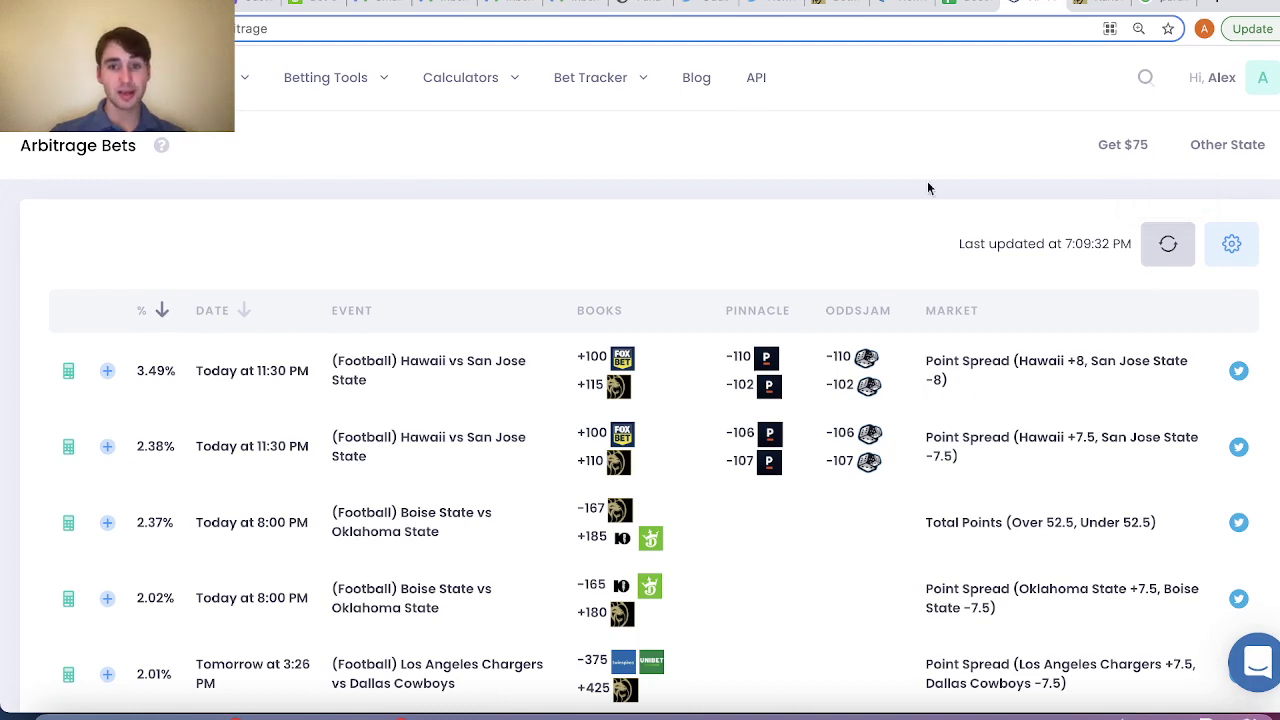
Find the San Jose St at Hawaii game at BetMGM through the recent search "san jose state" and expand its full-game Spread list.
{"action": "left_click", "coordinate": [1080, 10]}
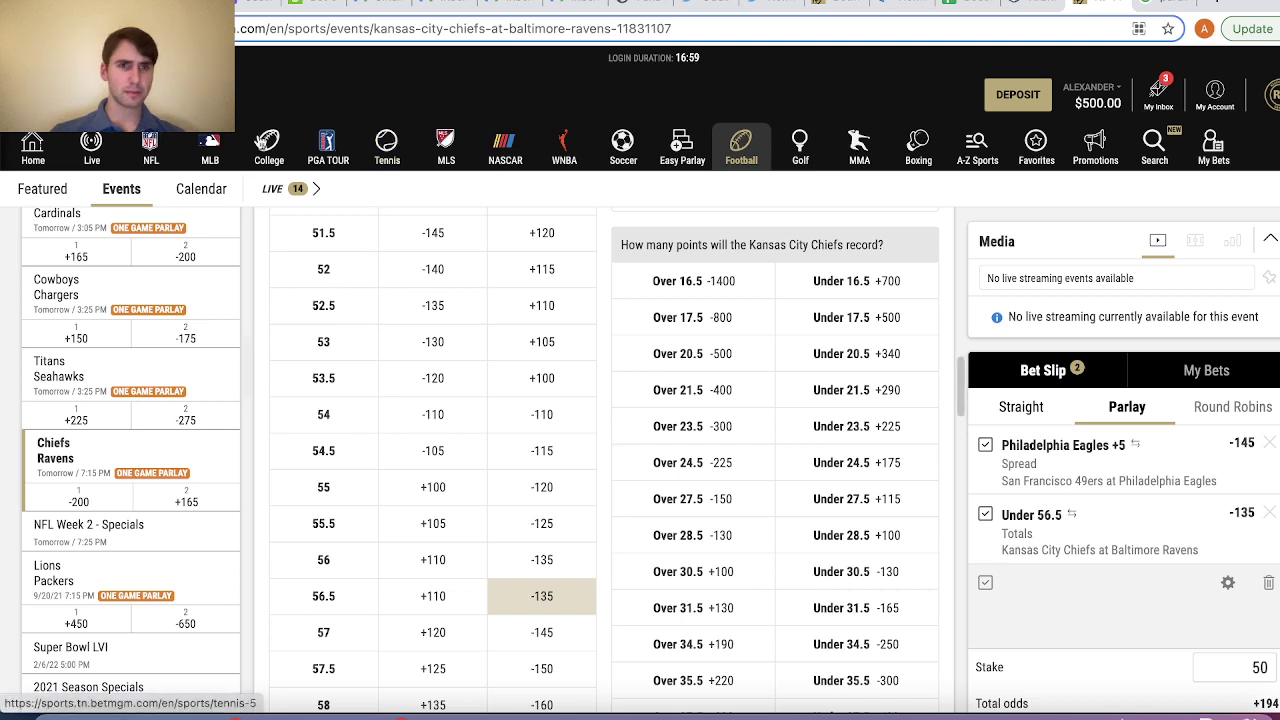
{"action": "left_click", "coordinate": [268, 150]}
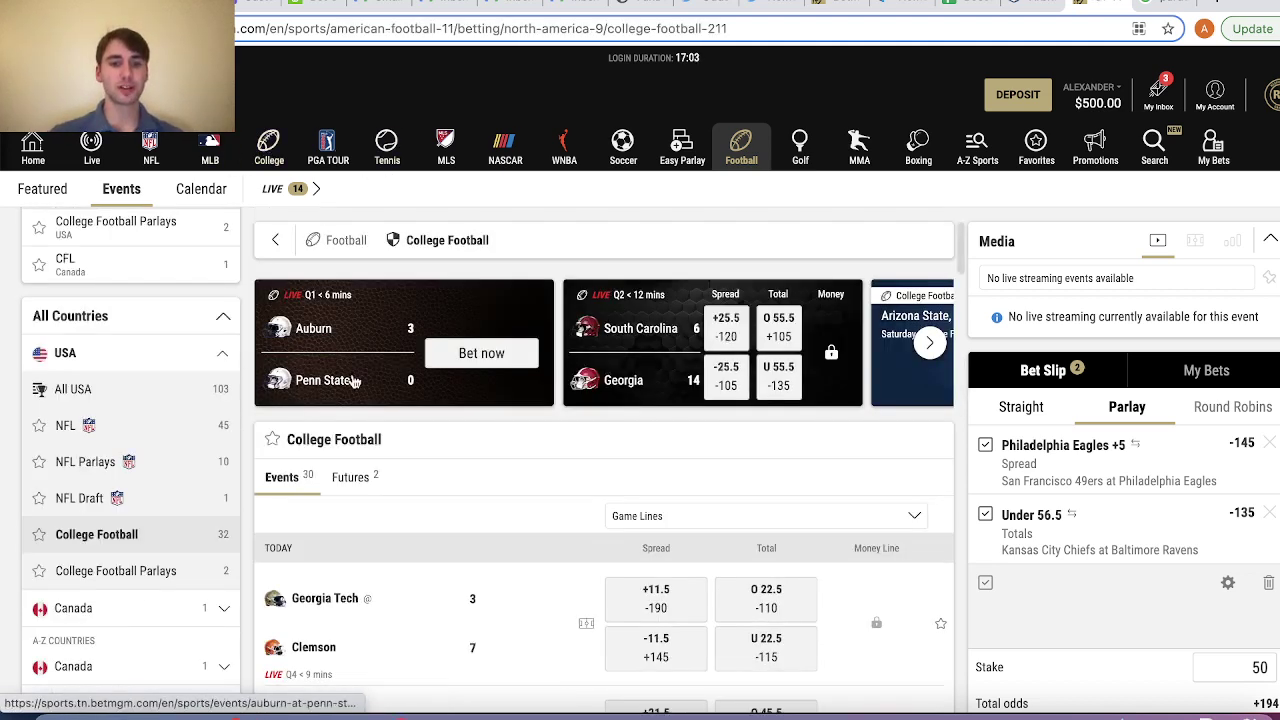
{"action": "scroll", "coordinate": [785, 457], "scroll_direction": "down", "scroll_amount": 4}
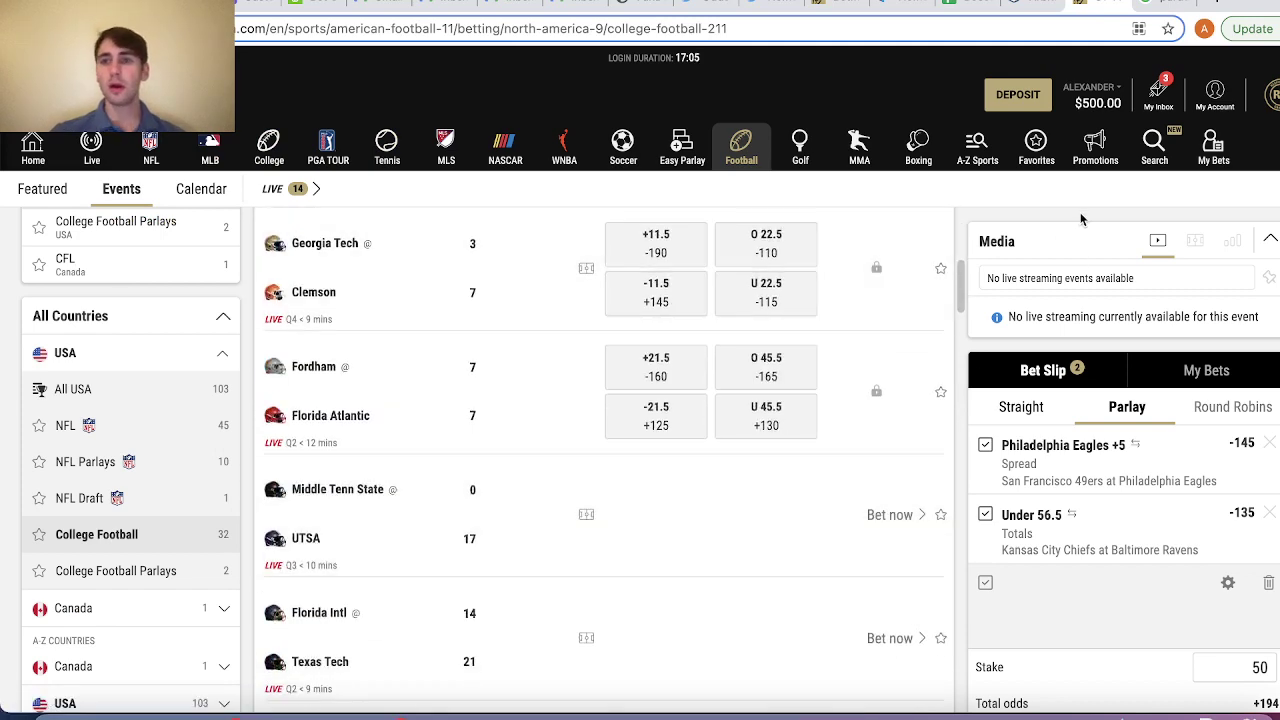
{"action": "left_click", "coordinate": [1145, 155]}
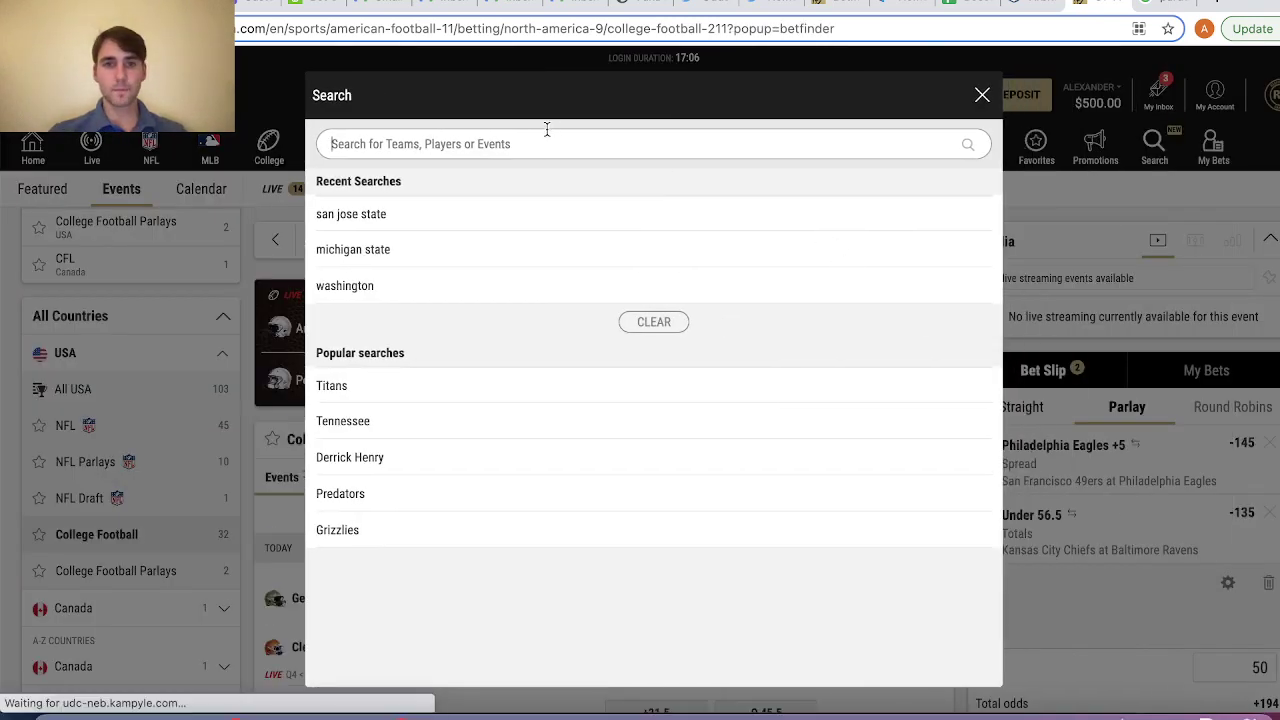
{"action": "left_click", "coordinate": [417, 215]}
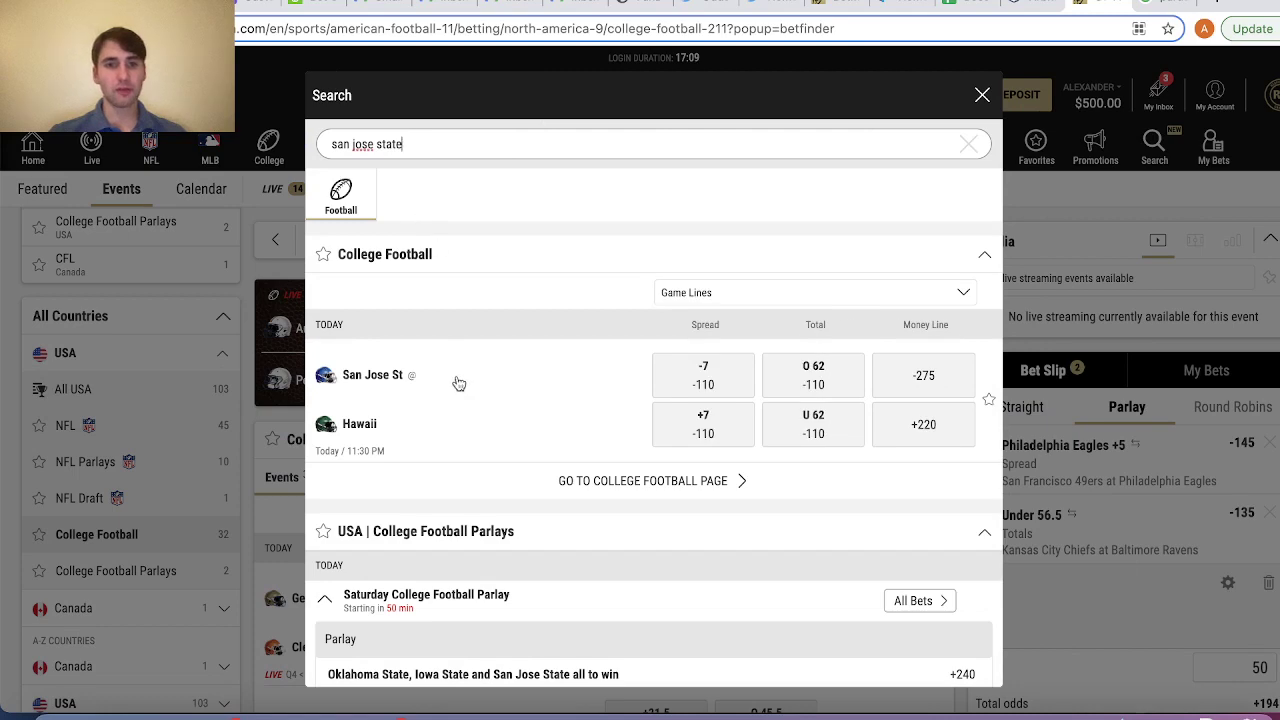
{"action": "left_click", "coordinate": [454, 393]}
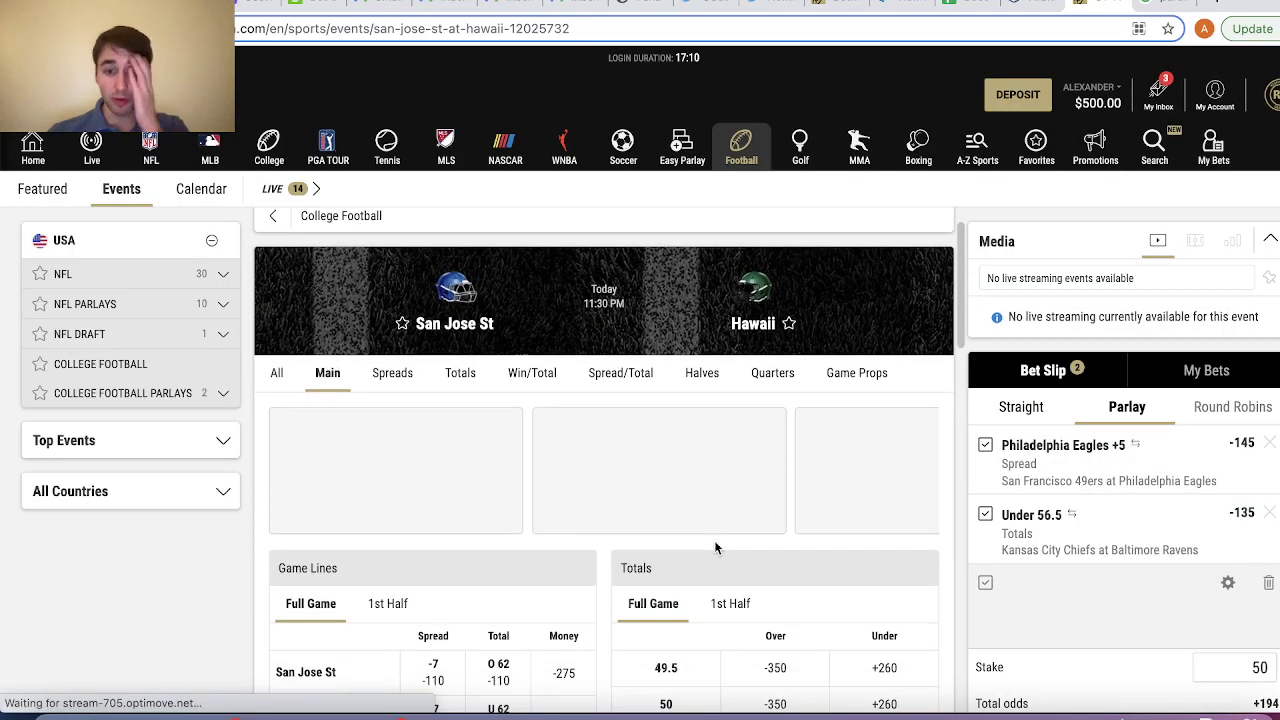
{"action": "scroll", "coordinate": [715, 548], "scroll_direction": "down", "scroll_amount": 5}
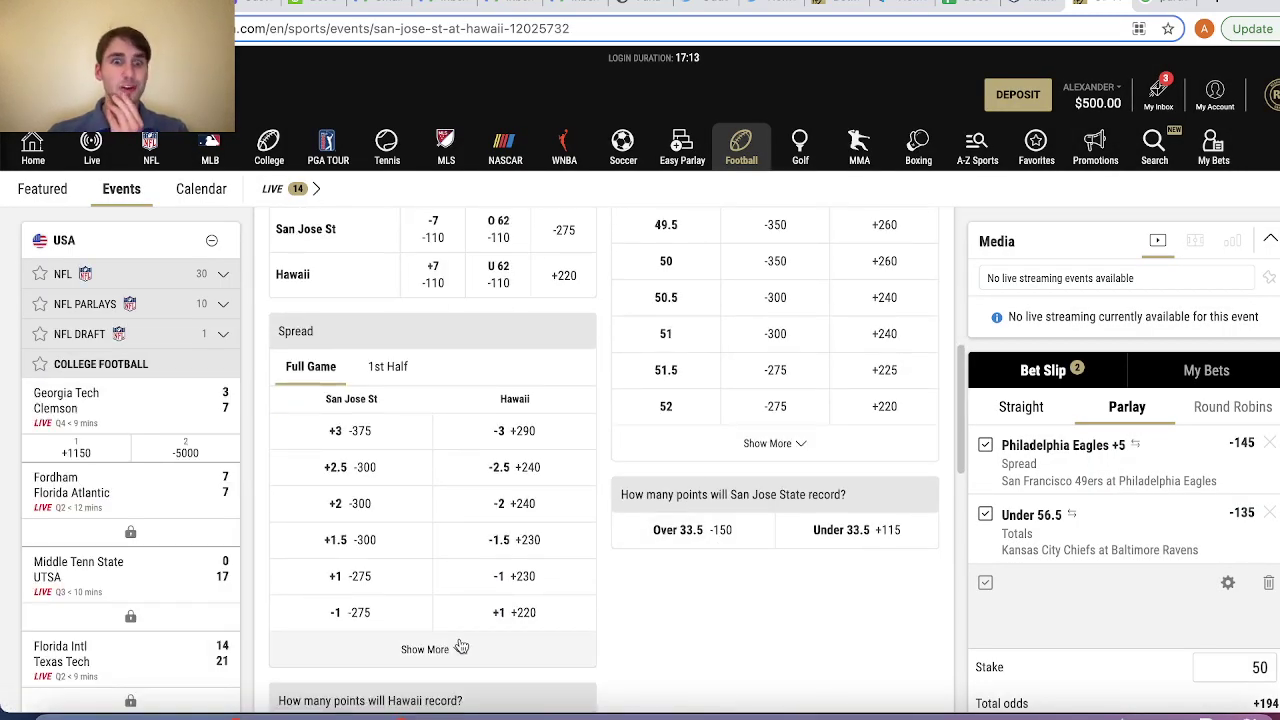
{"action": "scroll", "coordinate": [461, 646], "scroll_direction": "down", "scroll_amount": 5}
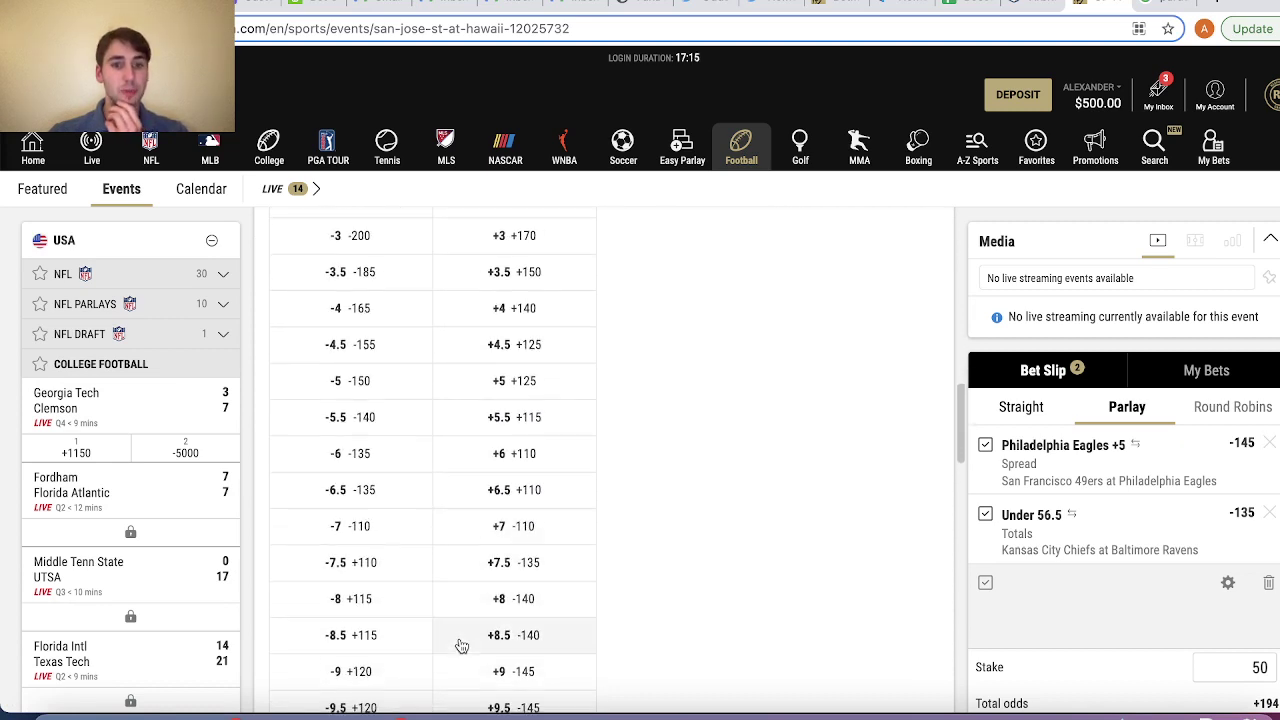
Add San Jose State -7.5 at +110 to the bet slip.
{"action": "left_click", "coordinate": [403, 572]}
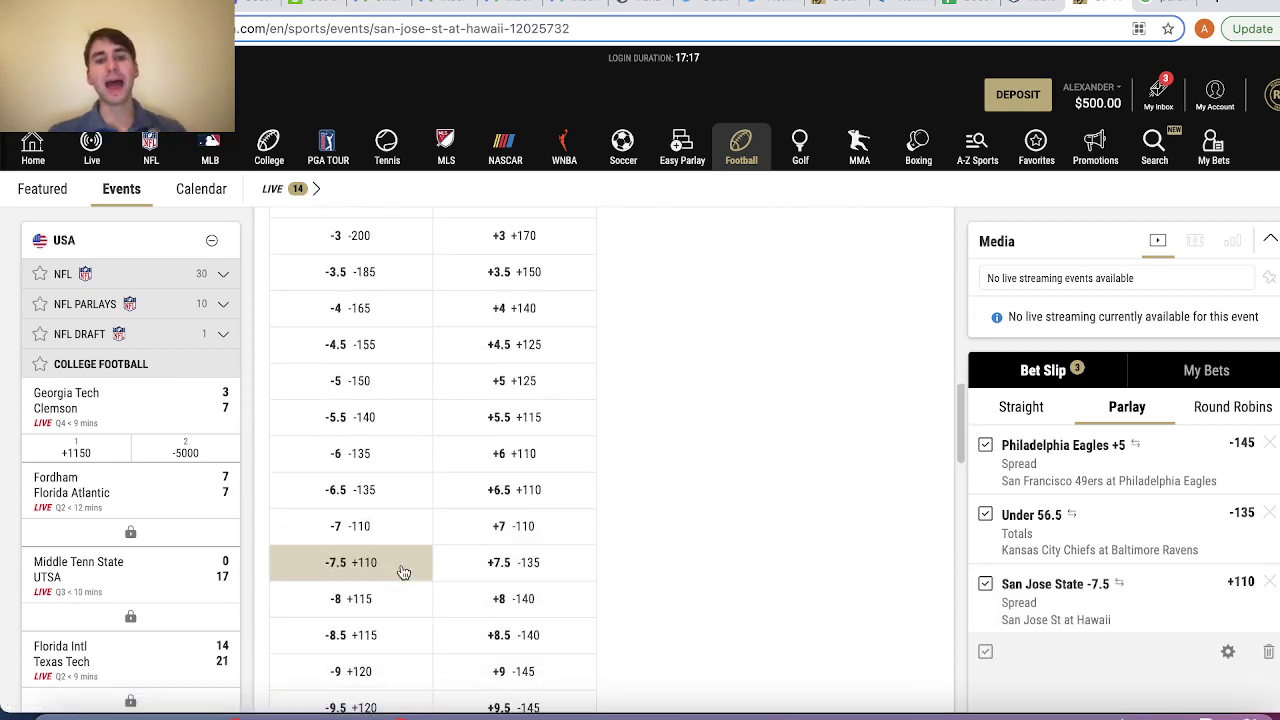
{"action": "left_click", "coordinate": [403, 572]}
{"action": "left_click", "coordinate": [403, 572]}
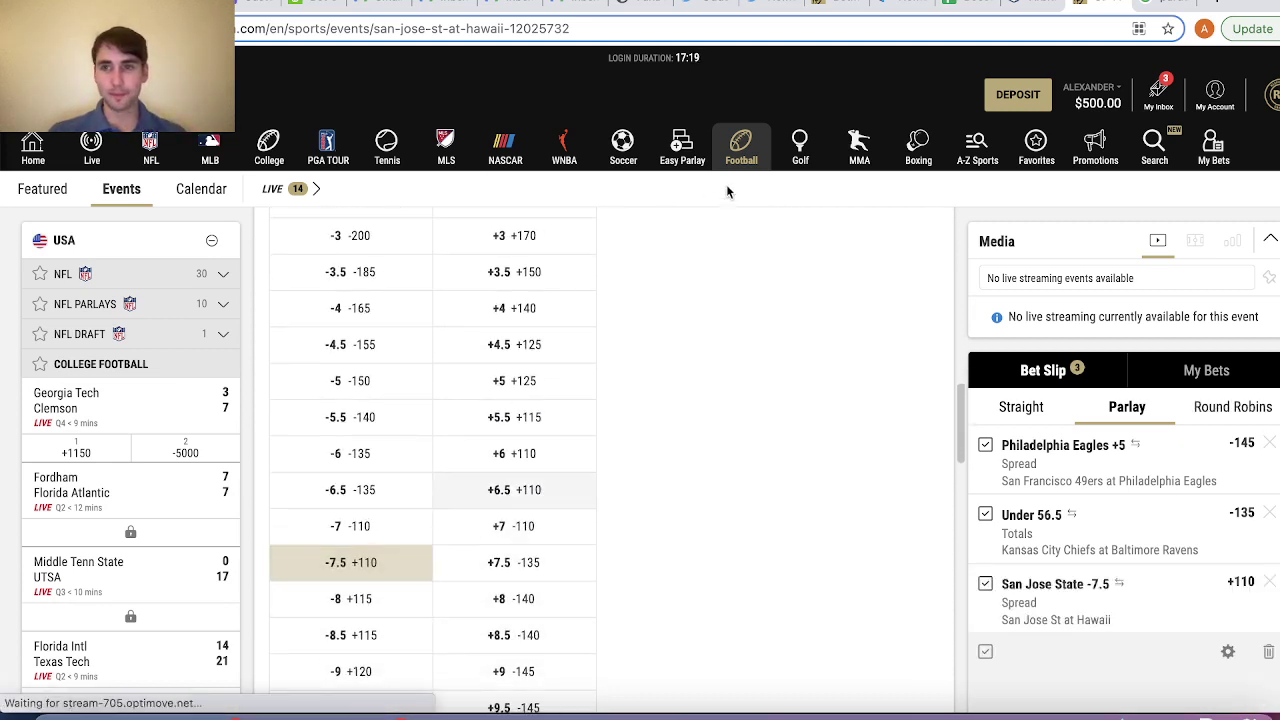
Recheck the arbitrage page's Hawaii vs San Jose State spreads and replace San Jose State -7.5 with -8 at +115 in BetMGM's bet slip.
{"action": "key", "text": "ctrl+shift+Tab"}
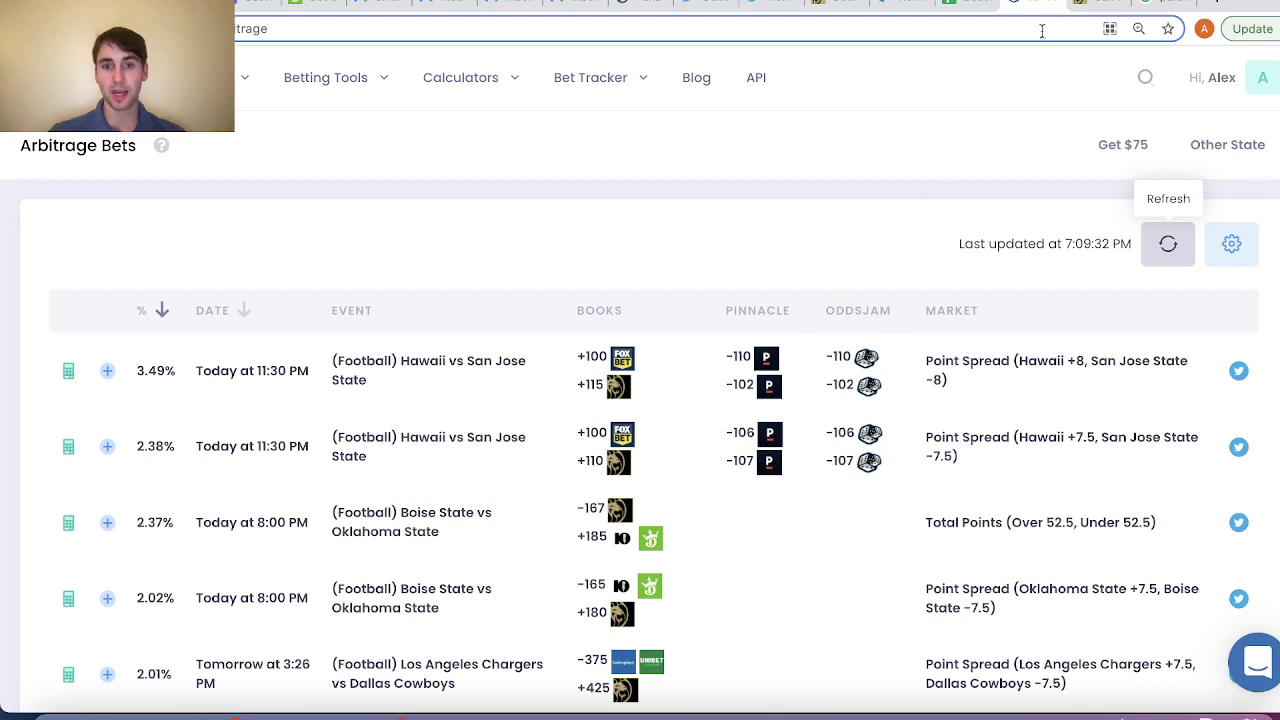
{"action": "left_click", "coordinate": [1080, 5]}
{"action": "left_click", "coordinate": [412, 560]}
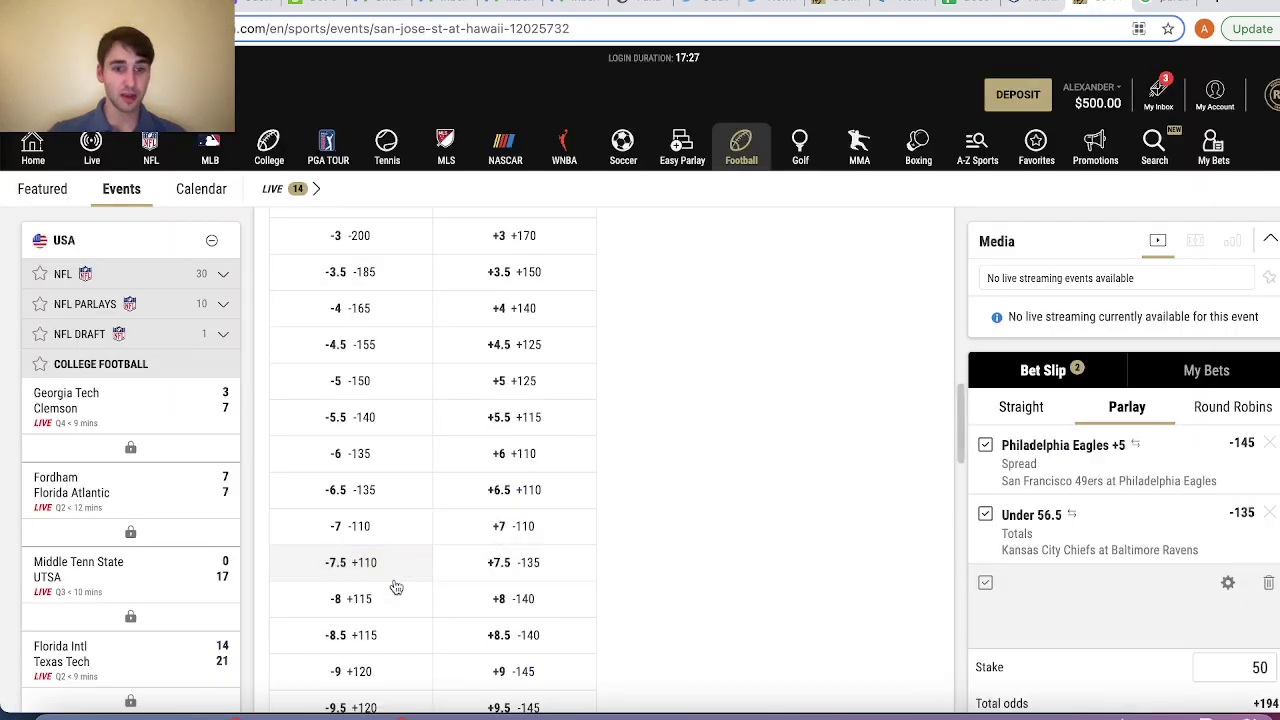
{"action": "left_click", "coordinate": [380, 610]}
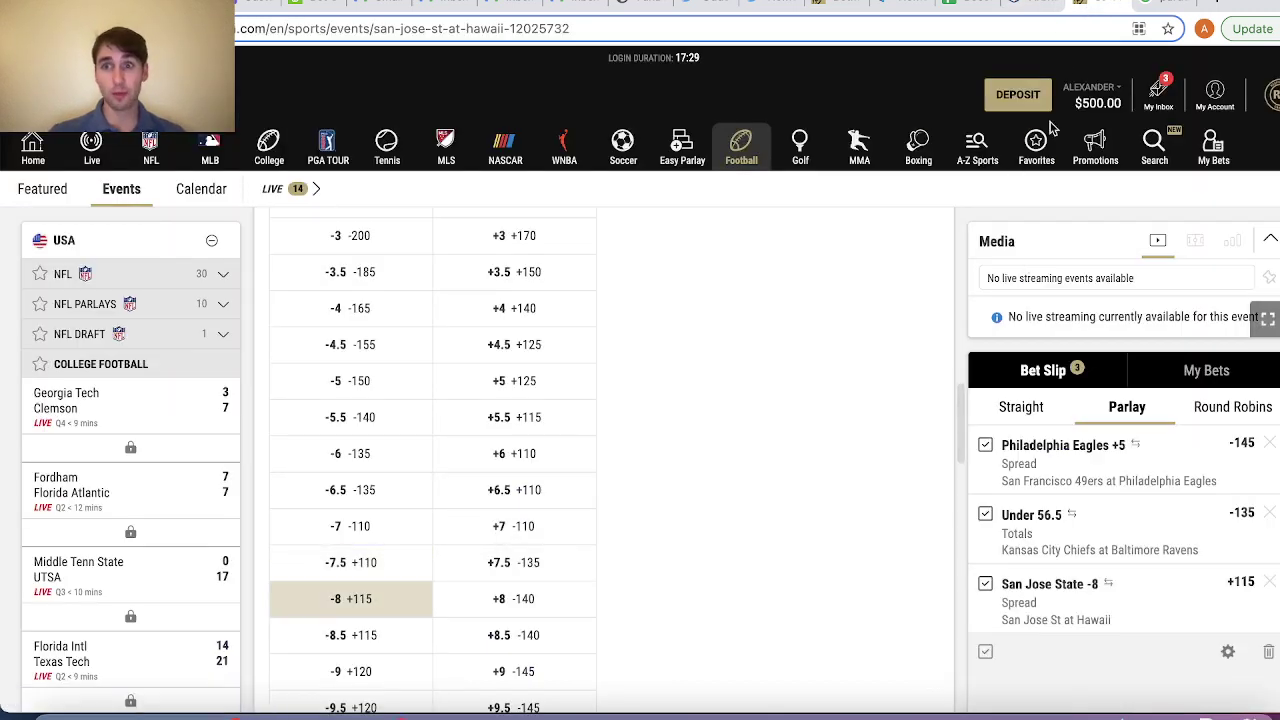
{"action": "left_click", "coordinate": [1042, 6]}
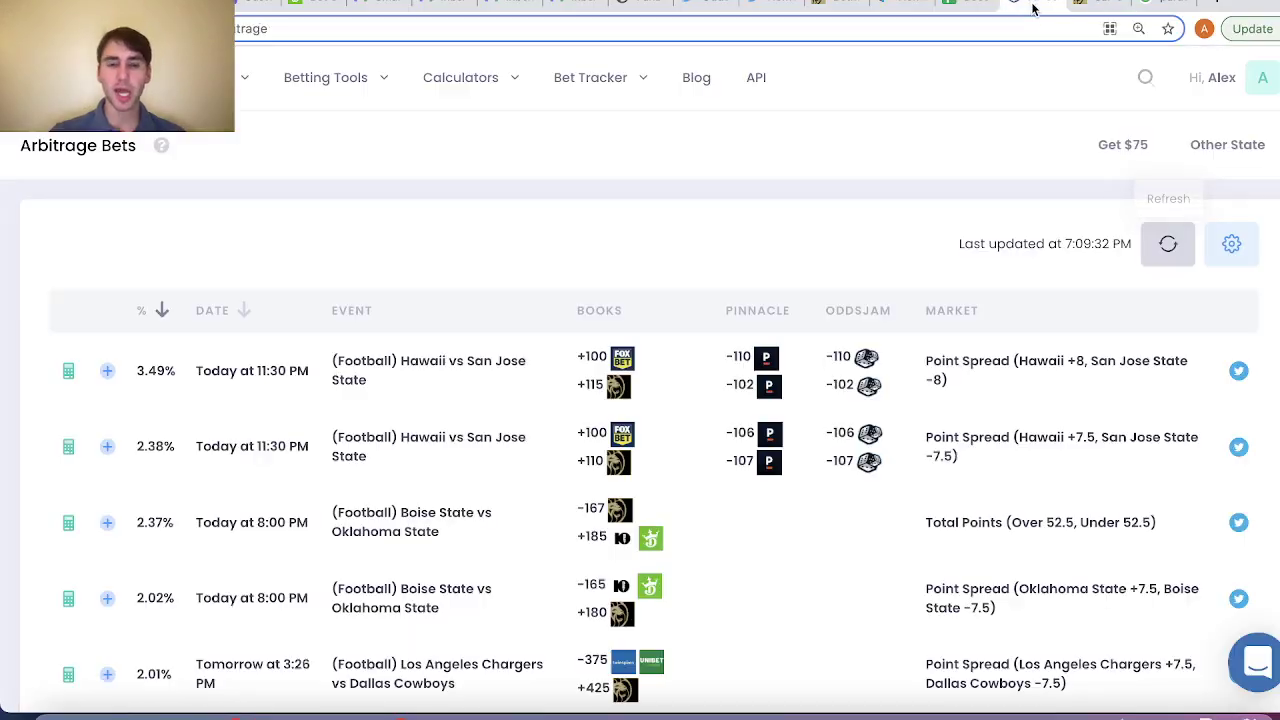
Scan the arbitrage listings for further BetMGM football bets priced better than Pinnacle, including the Unlv vs Iowa State spread.
{"action": "scroll", "coordinate": [816, 336], "scroll_direction": "down", "scroll_amount": 15}
{"action": "scroll", "coordinate": [816, 336], "scroll_direction": "down", "scroll_amount": 20}
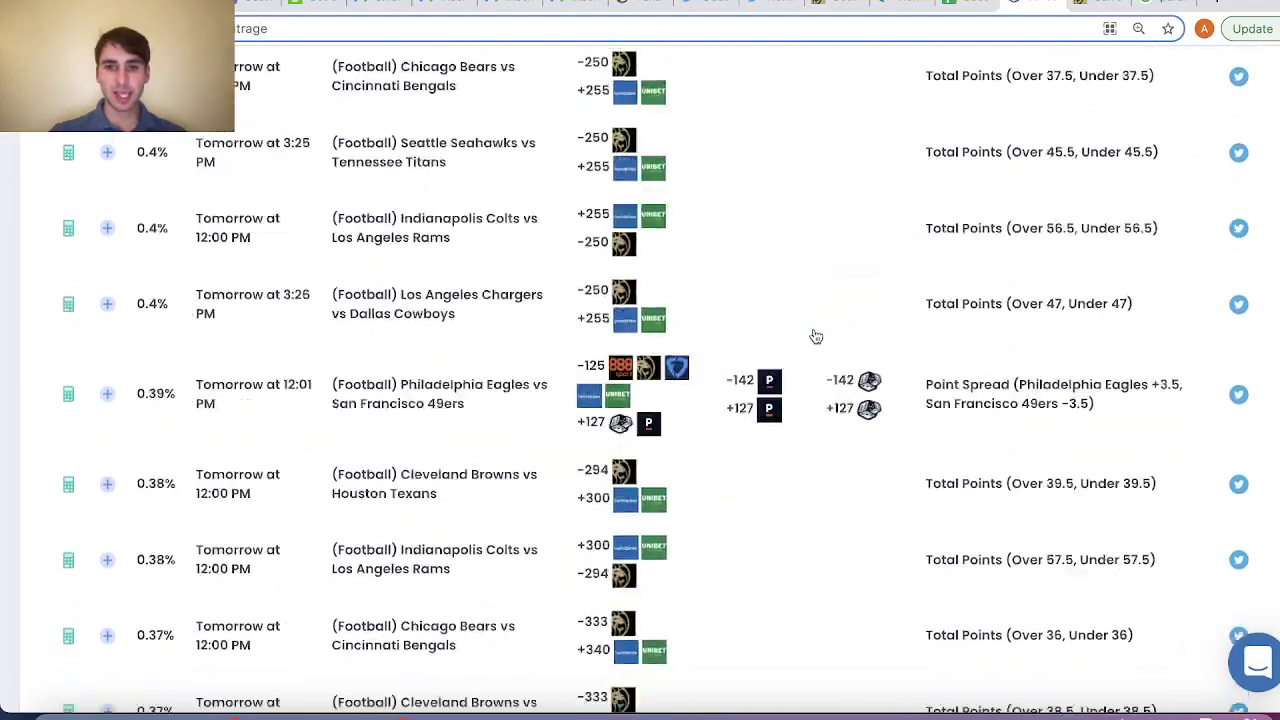
{"action": "scroll", "coordinate": [816, 336], "scroll_direction": "up", "scroll_amount": 5}
{"action": "scroll", "coordinate": [816, 336], "scroll_direction": "up", "scroll_amount": 10}
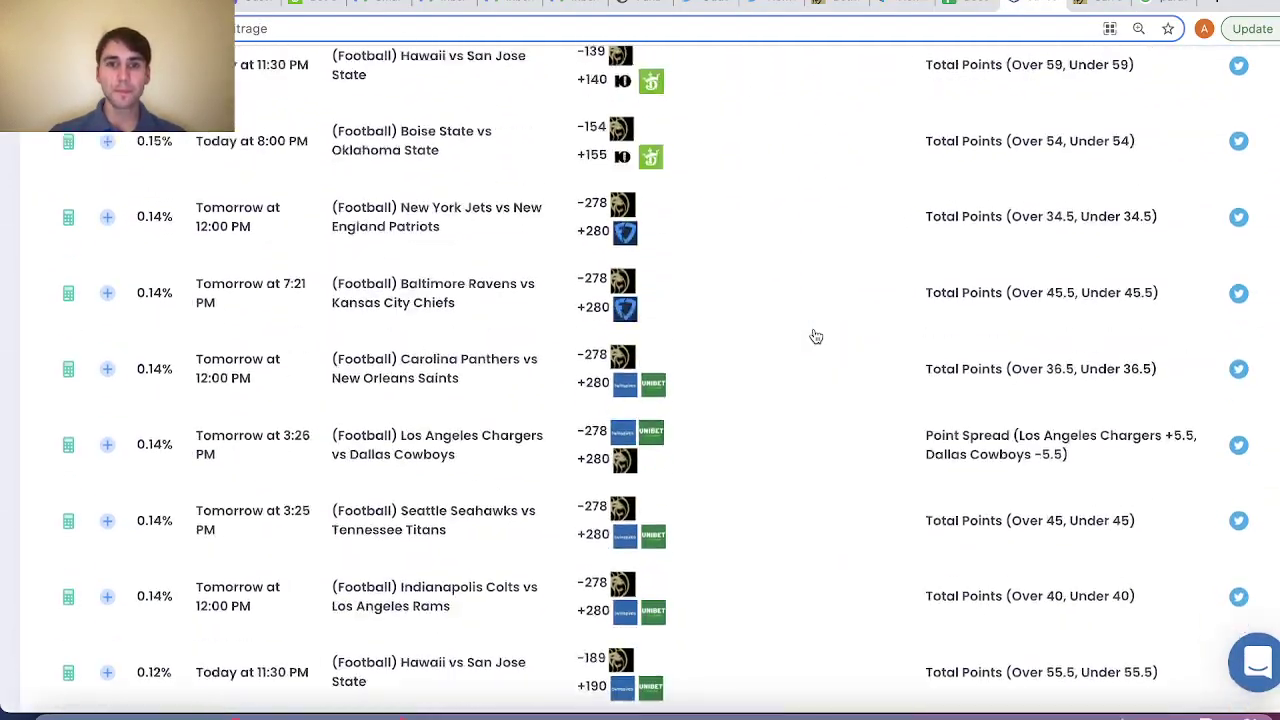
{"action": "scroll", "coordinate": [816, 336], "scroll_direction": "up", "scroll_amount": 2}
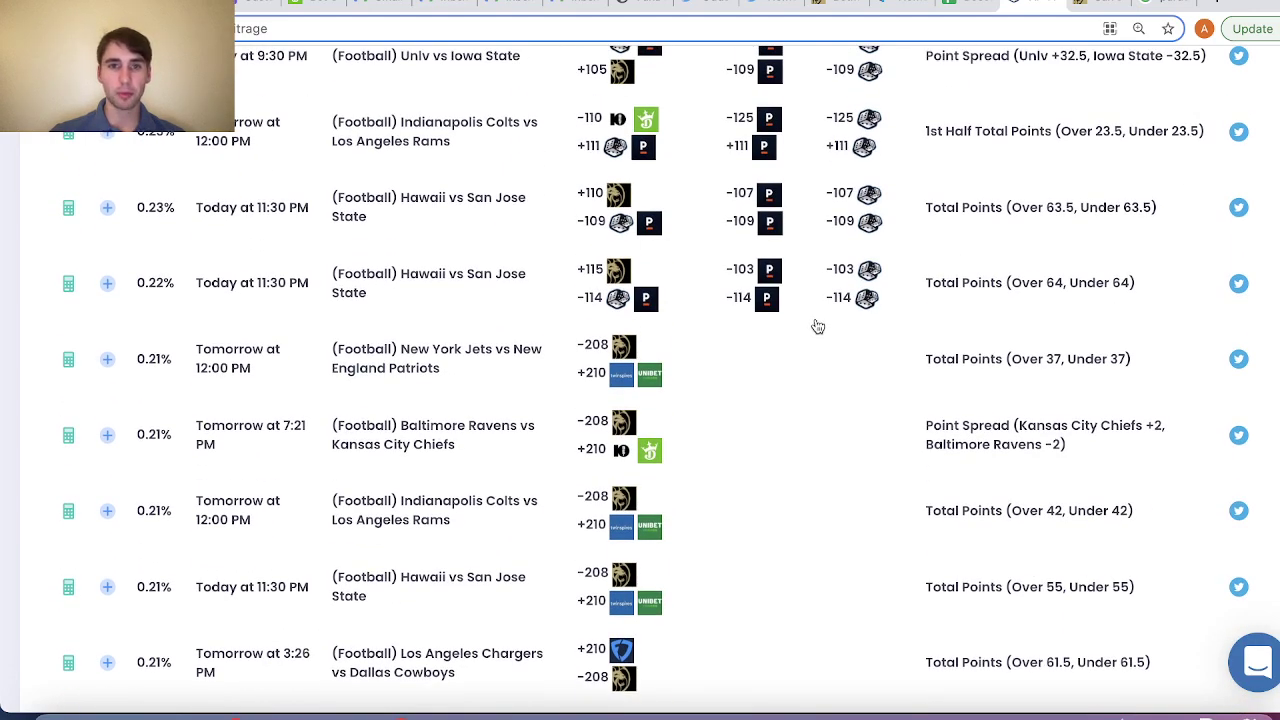
{"action": "scroll", "coordinate": [817, 327], "scroll_direction": "up", "scroll_amount": 1}
{"action": "scroll", "coordinate": [576, 321], "scroll_direction": "up", "scroll_amount": 1}
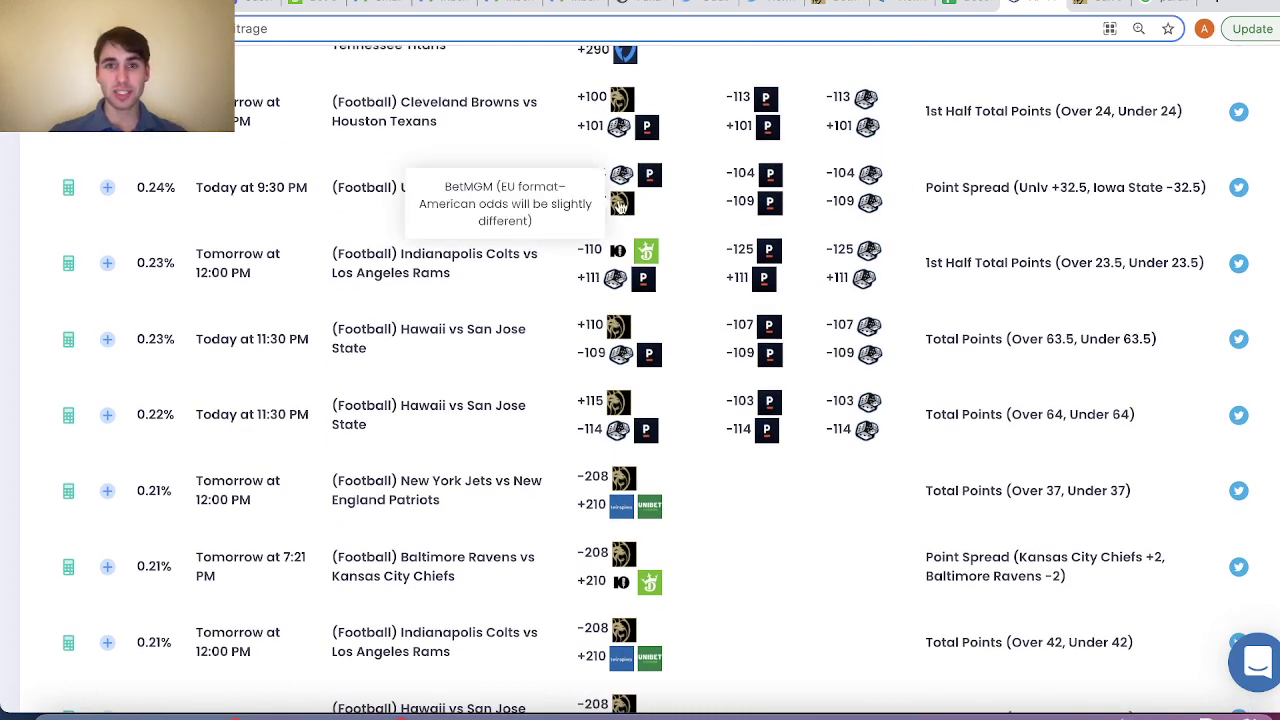
Switch to BetMGM, search for "iowa state", and open the Iowa State at UNLV game.
{"action": "left_click", "coordinate": [1094, 5]}
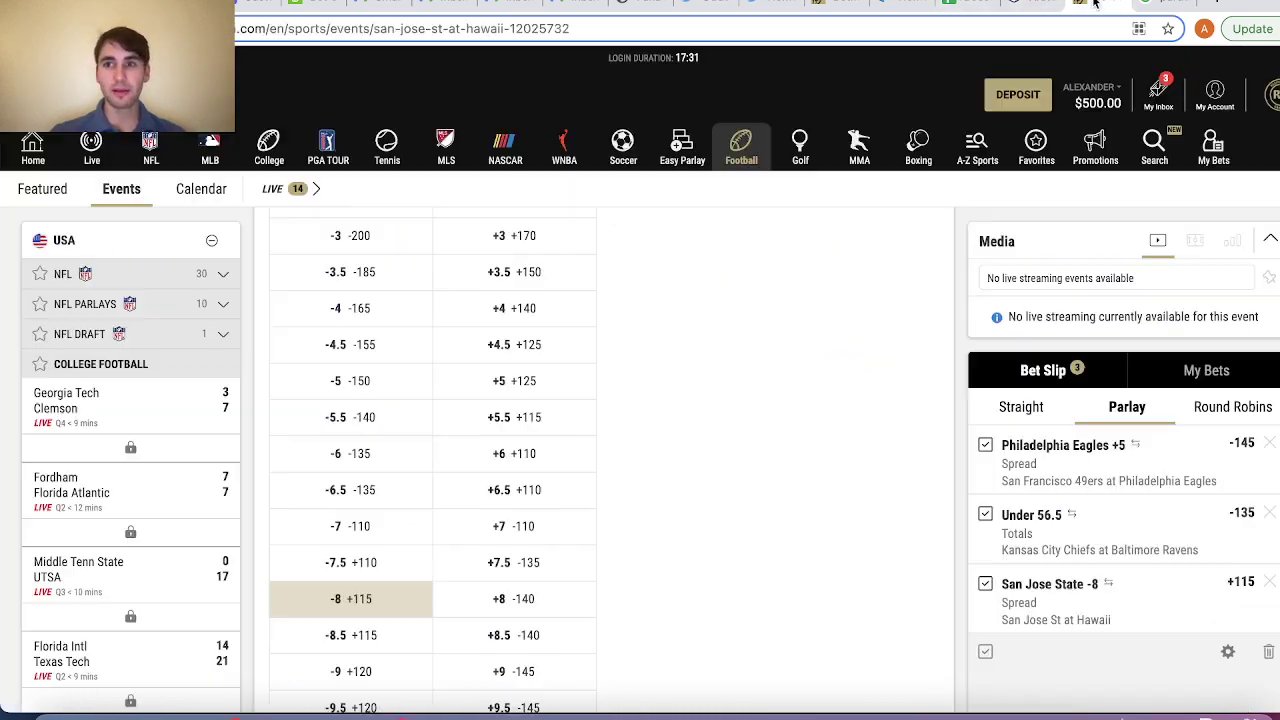
{"action": "left_click", "coordinate": [1154, 152]}
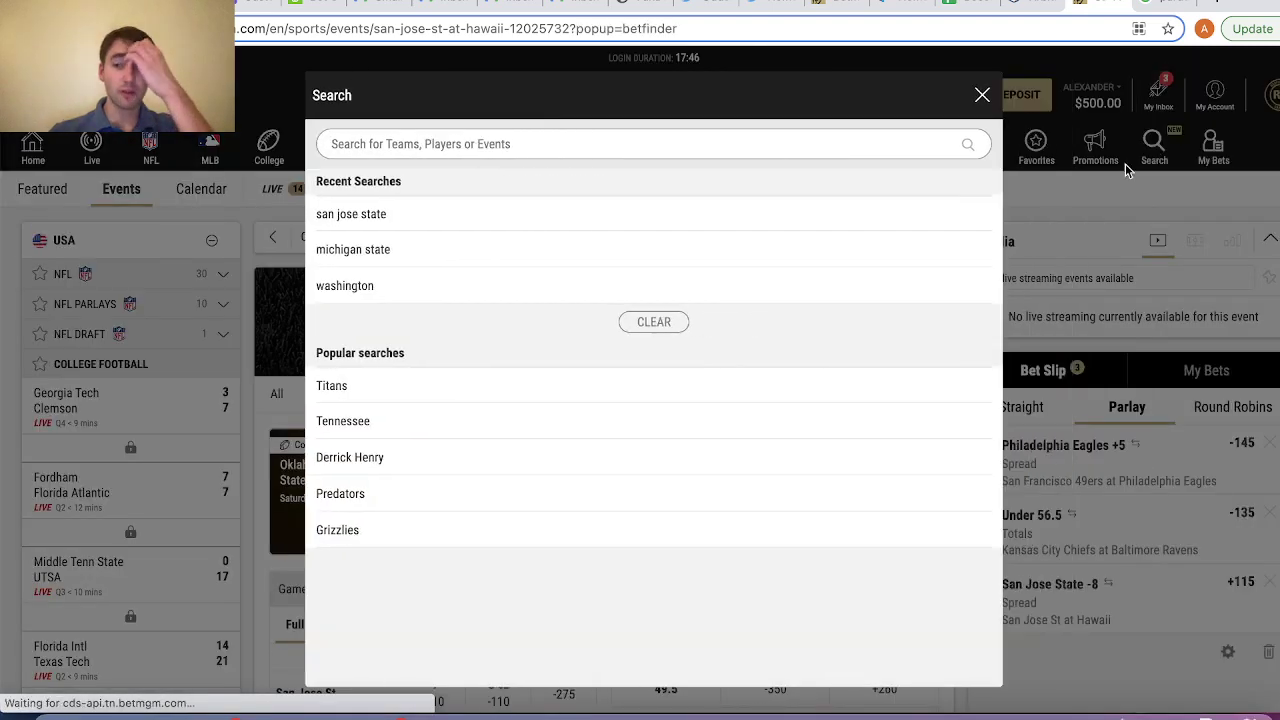
{"action": "type", "text": "iowa state"}
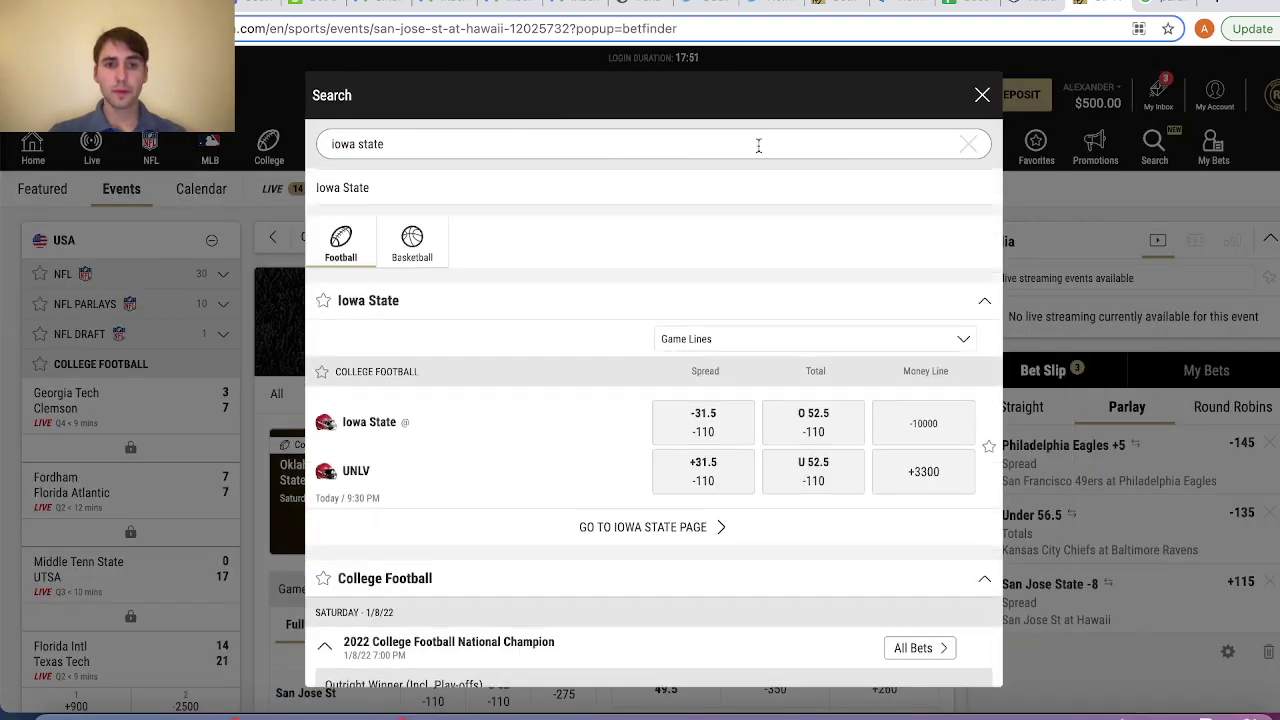
{"action": "left_click", "coordinate": [500, 456]}
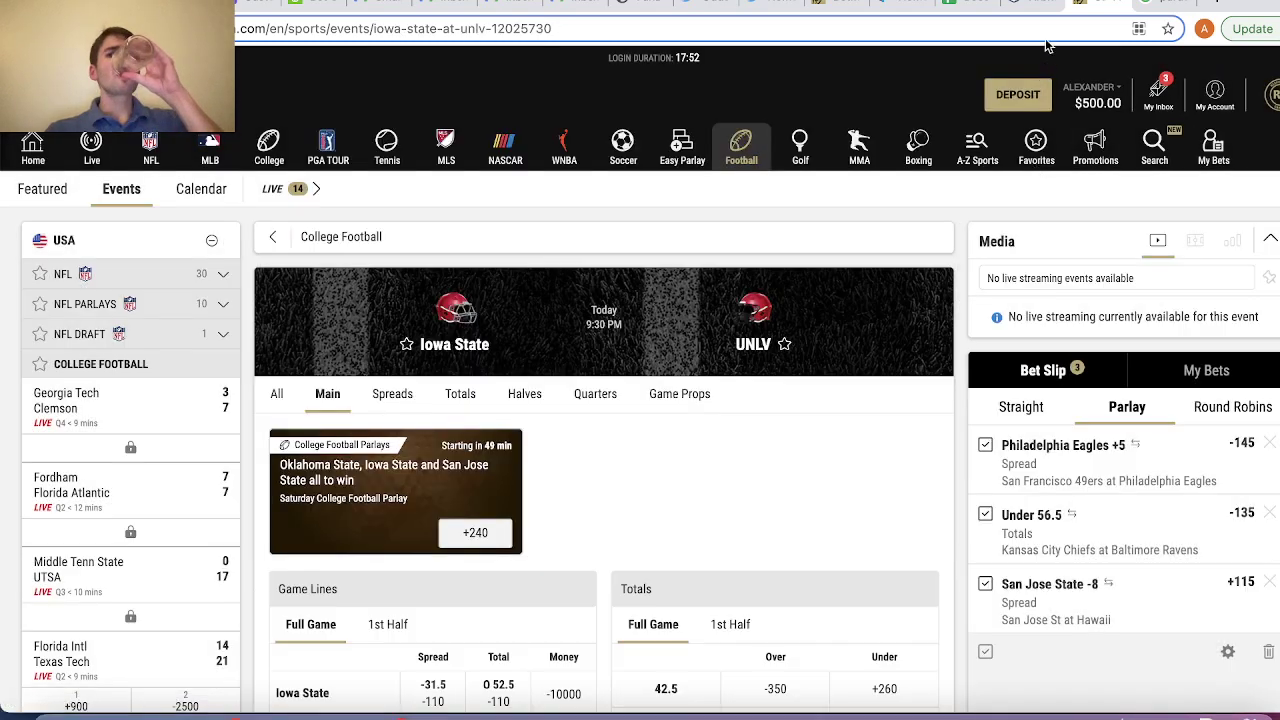
Add Iowa State -32.5 at +105 from the full-game Spread list to the bet slip.
{"action": "scroll", "coordinate": [718, 515], "scroll_direction": "down", "scroll_amount": 3}
{"action": "scroll", "coordinate": [718, 515], "scroll_direction": "down", "scroll_amount": 2}
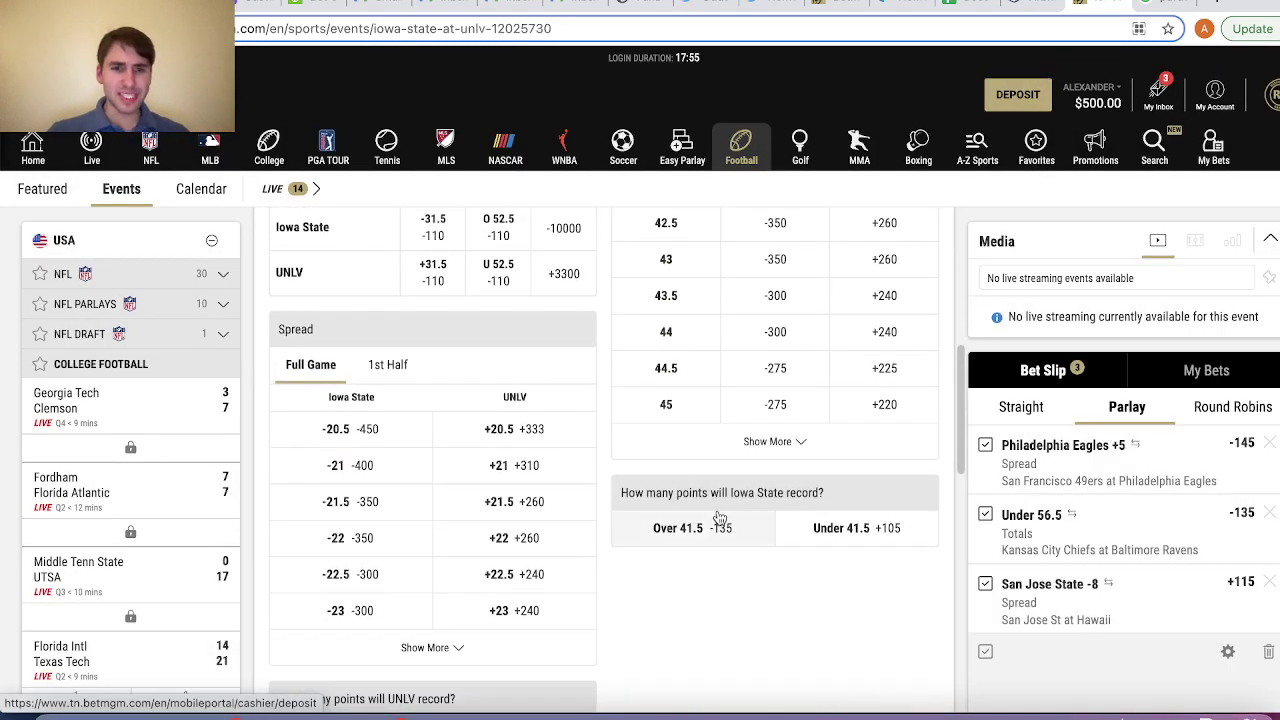
{"action": "scroll", "coordinate": [472, 671], "scroll_direction": "down", "scroll_amount": 3}
{"action": "scroll", "coordinate": [472, 671], "scroll_direction": "down", "scroll_amount": 3}
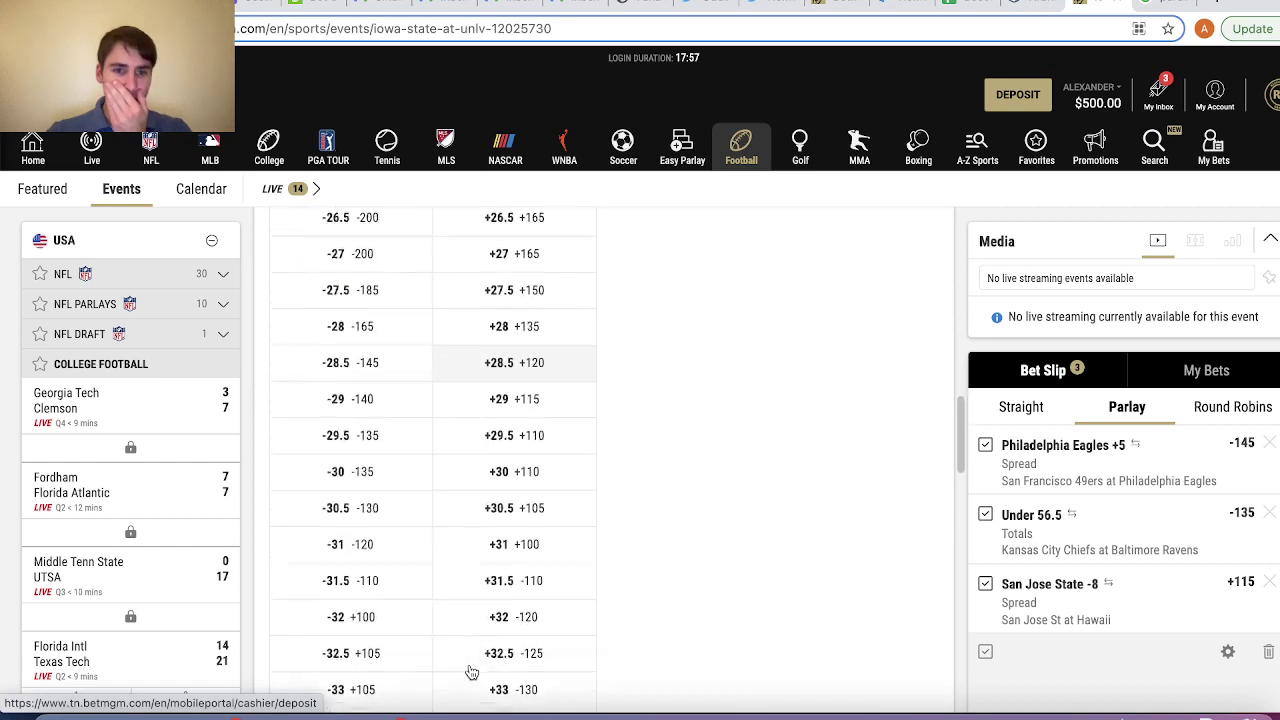
{"action": "left_click", "coordinate": [390, 638]}
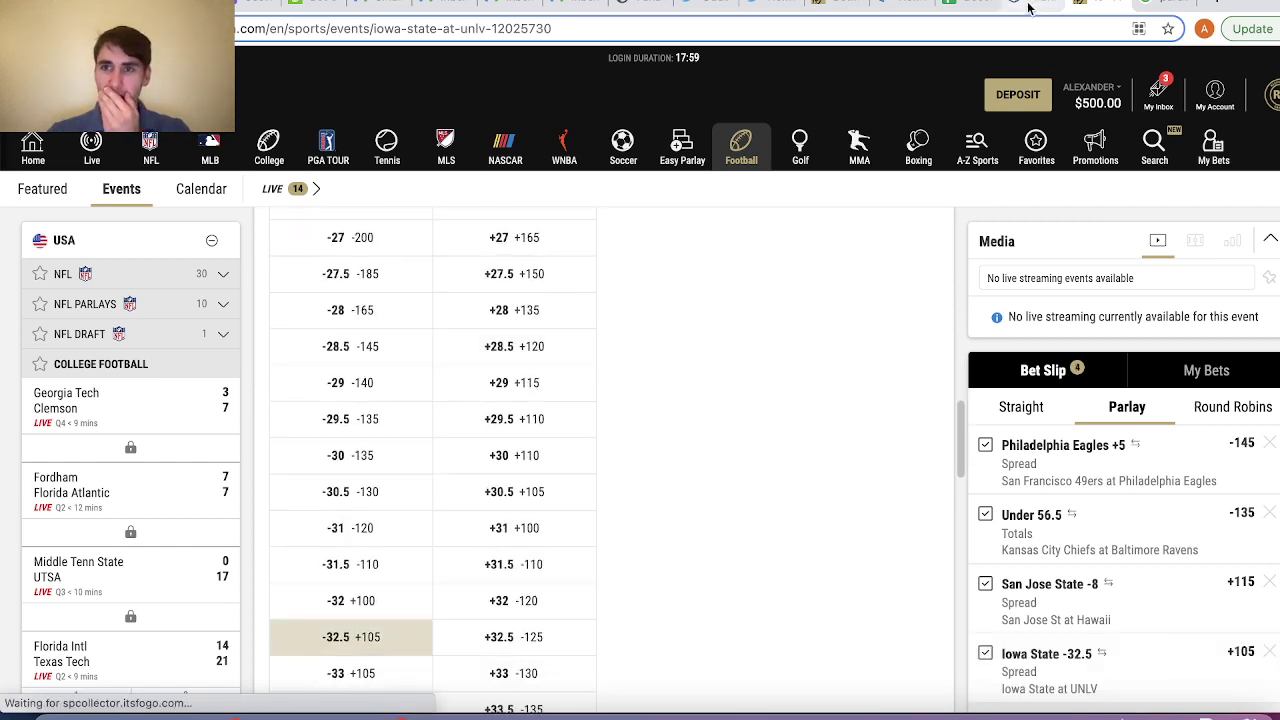
Recheck the arbitrage listings, then open the Houston Texans at Cleveland Browns game from BetMGM's NFL events.
{"action": "left_click", "coordinate": [1028, 6]}
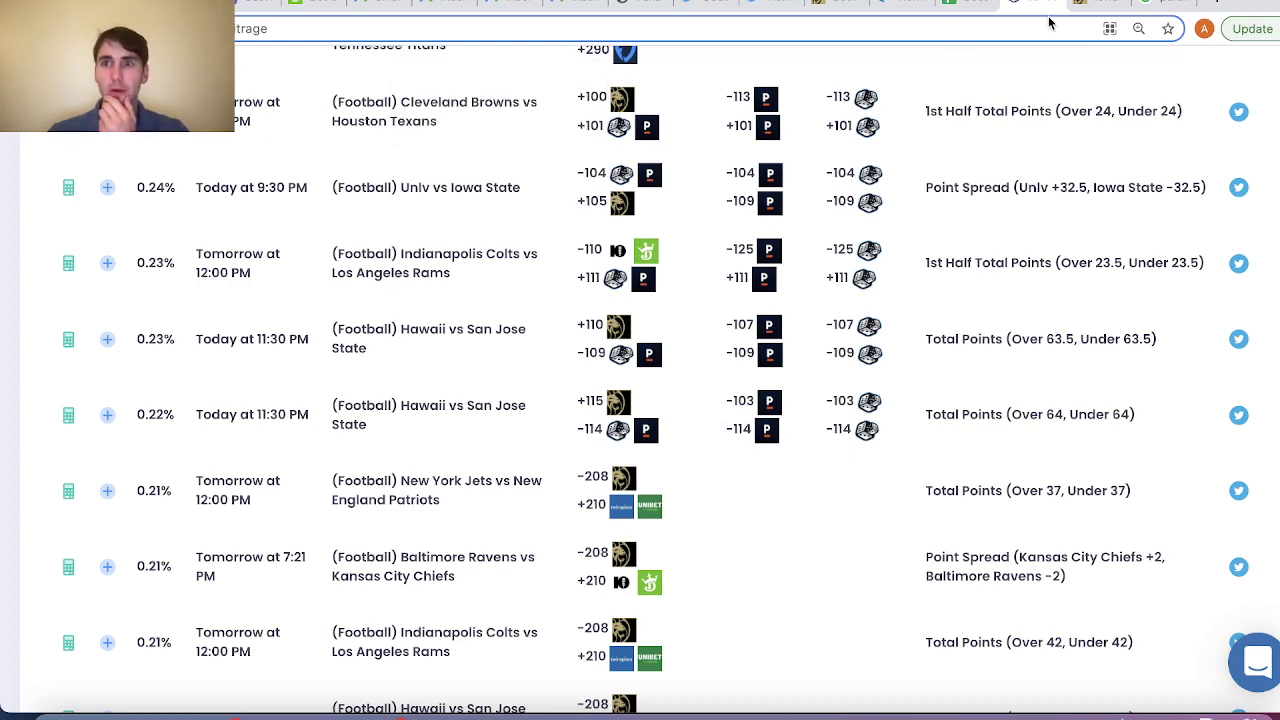
{"action": "left_click", "coordinate": [1100, 6]}
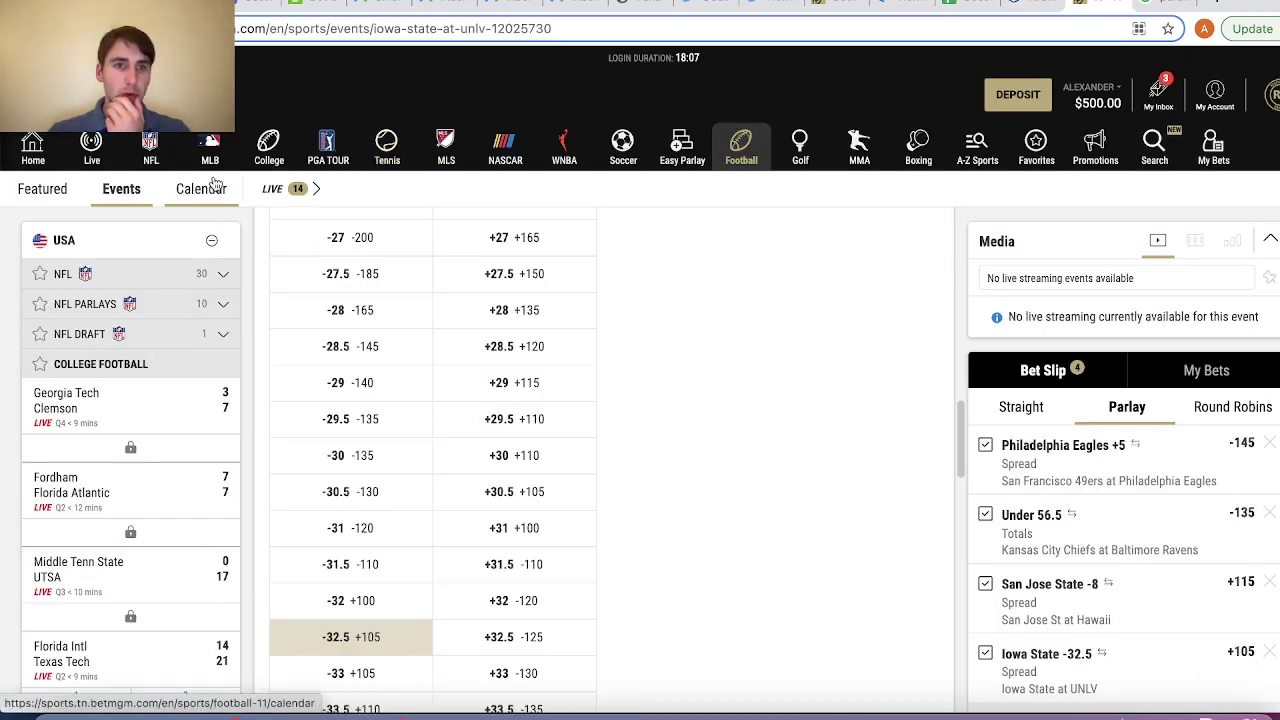
{"action": "left_click", "coordinate": [150, 148]}
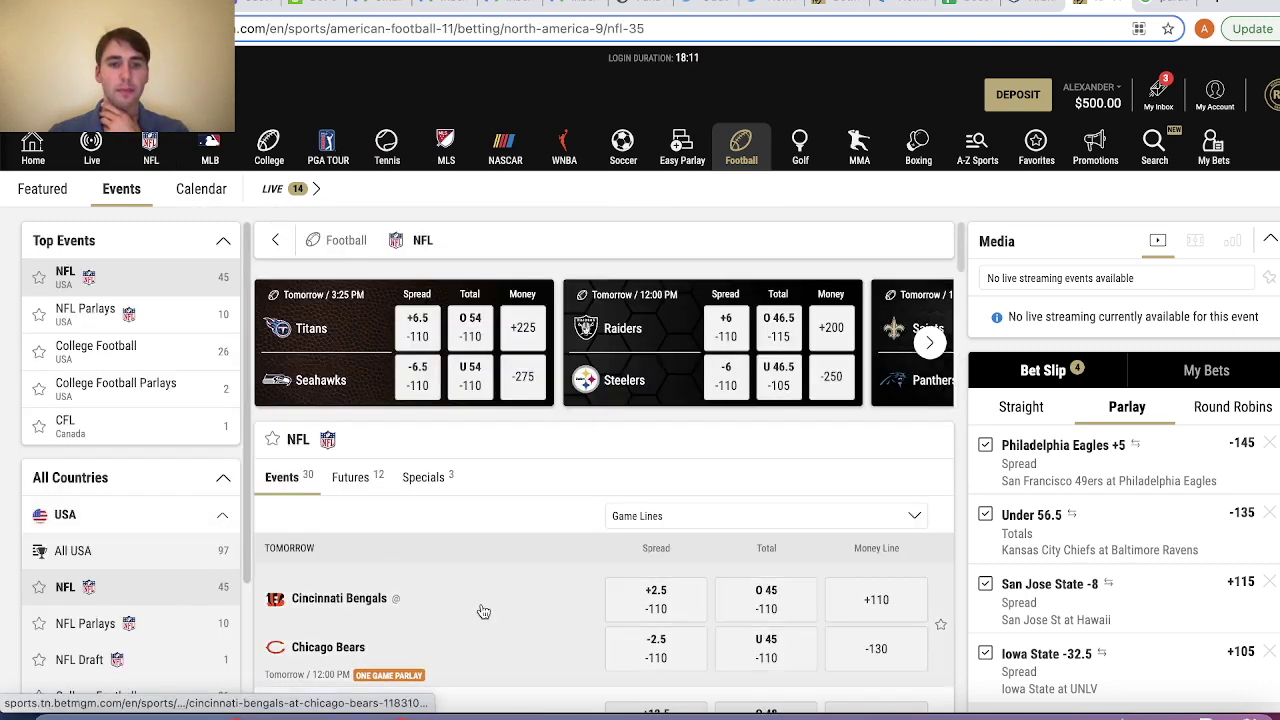
{"action": "scroll", "coordinate": [483, 611], "scroll_direction": "down", "scroll_amount": 5}
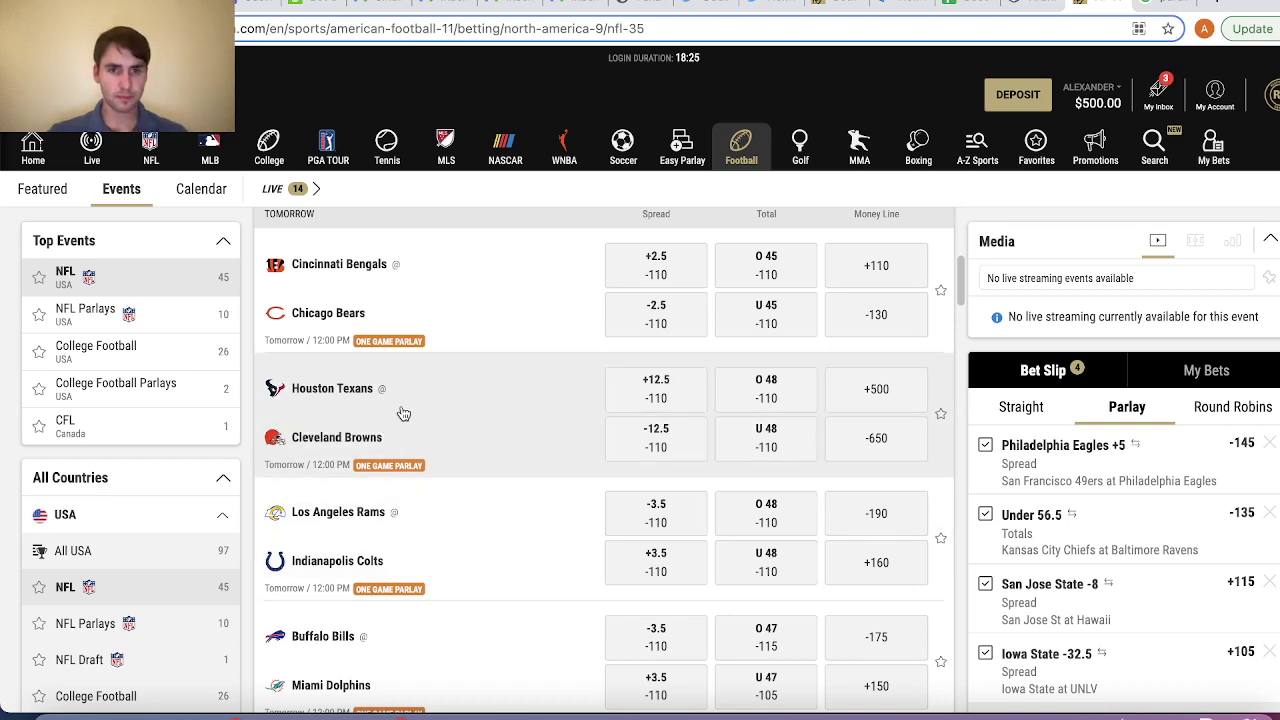
{"action": "left_click", "coordinate": [403, 414]}
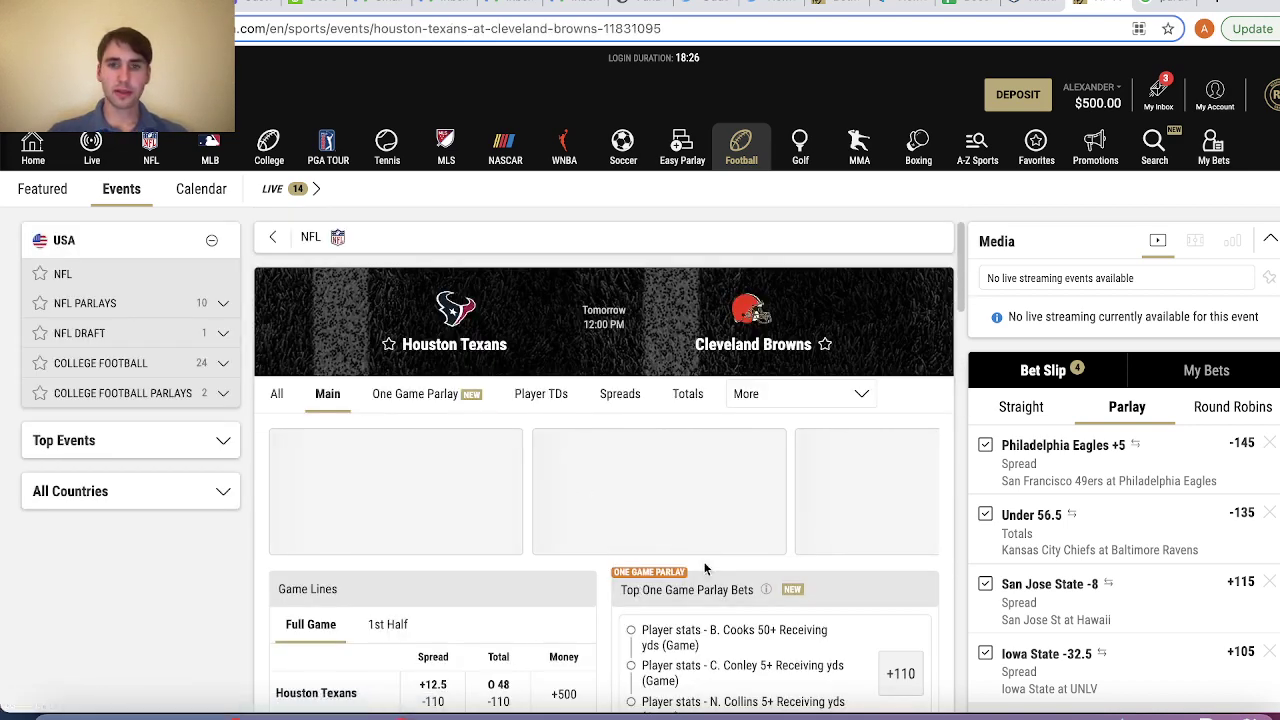
Show the Halves markets and add the 1st half Over 24 at +100 to the bet slip.
{"action": "left_click", "coordinate": [766, 396]}
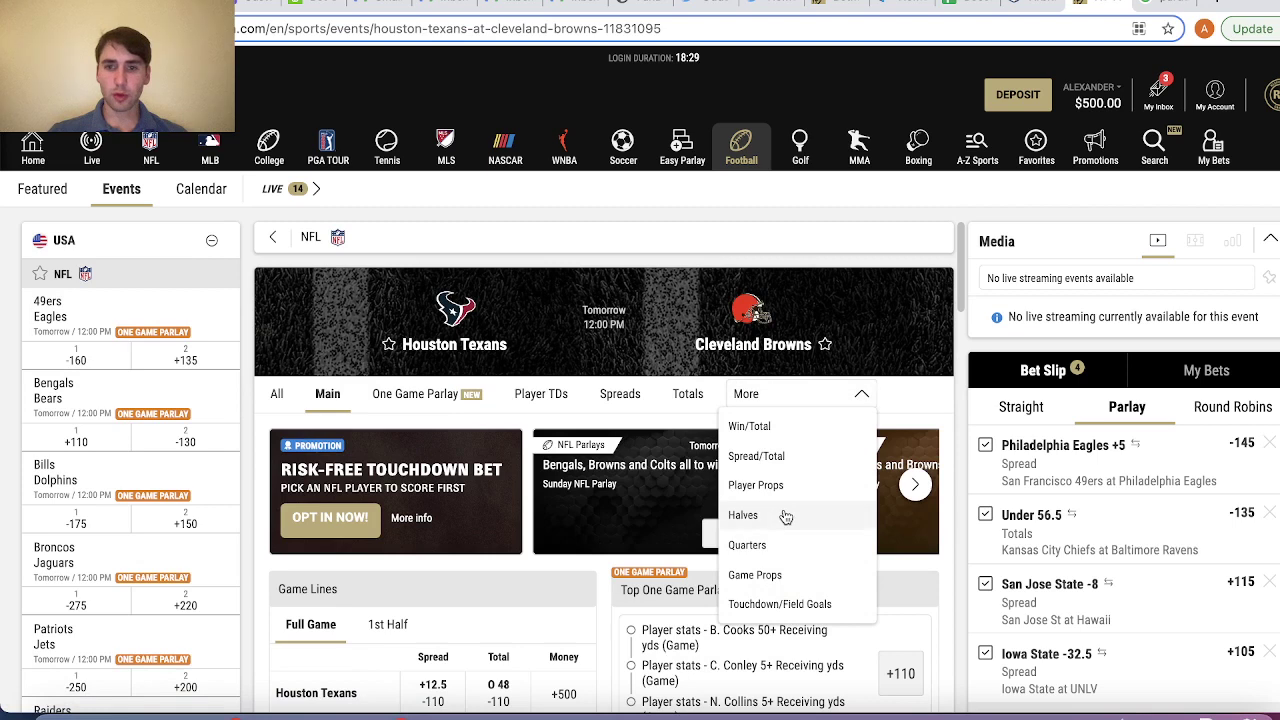
{"action": "left_click", "coordinate": [786, 516]}
{"action": "scroll", "coordinate": [520, 465], "scroll_direction": "down", "scroll_amount": 1}
{"action": "left_click", "coordinate": [520, 465]}
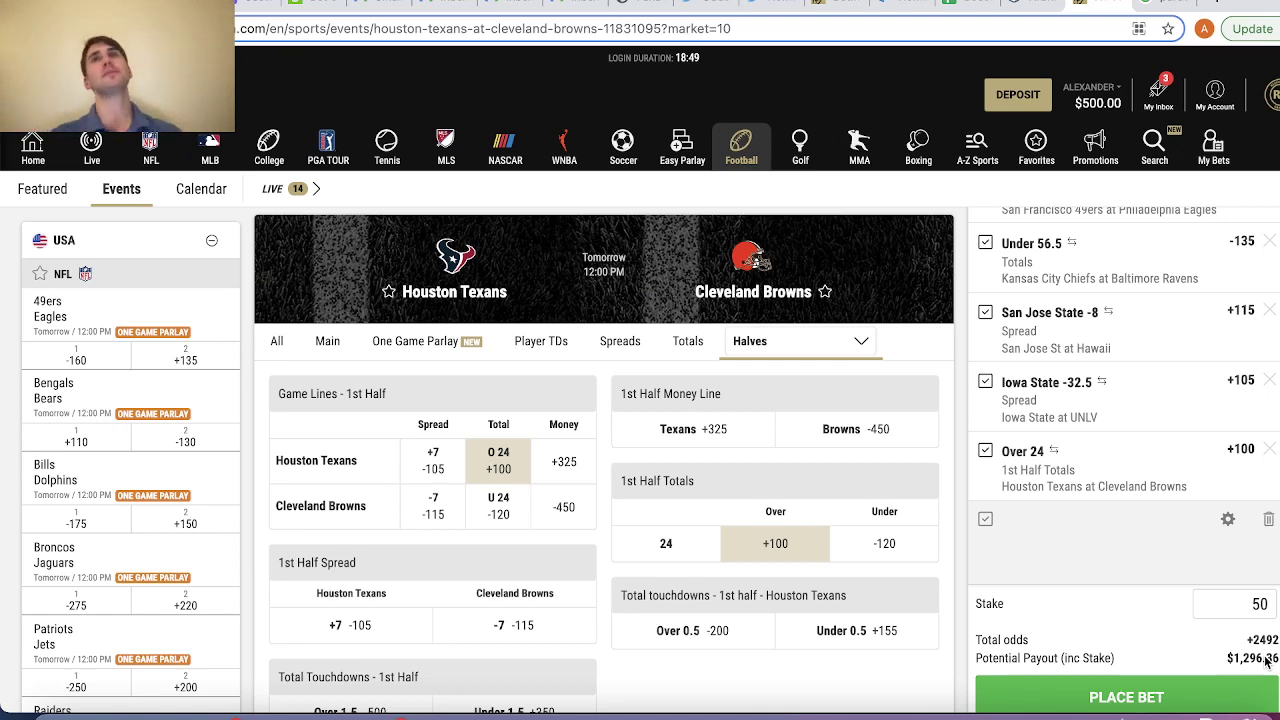
Place the five-leg parlay with a $50 stake and keep the placed bets in the bet slip.
{"action": "left_click", "coordinate": [1218, 686]}
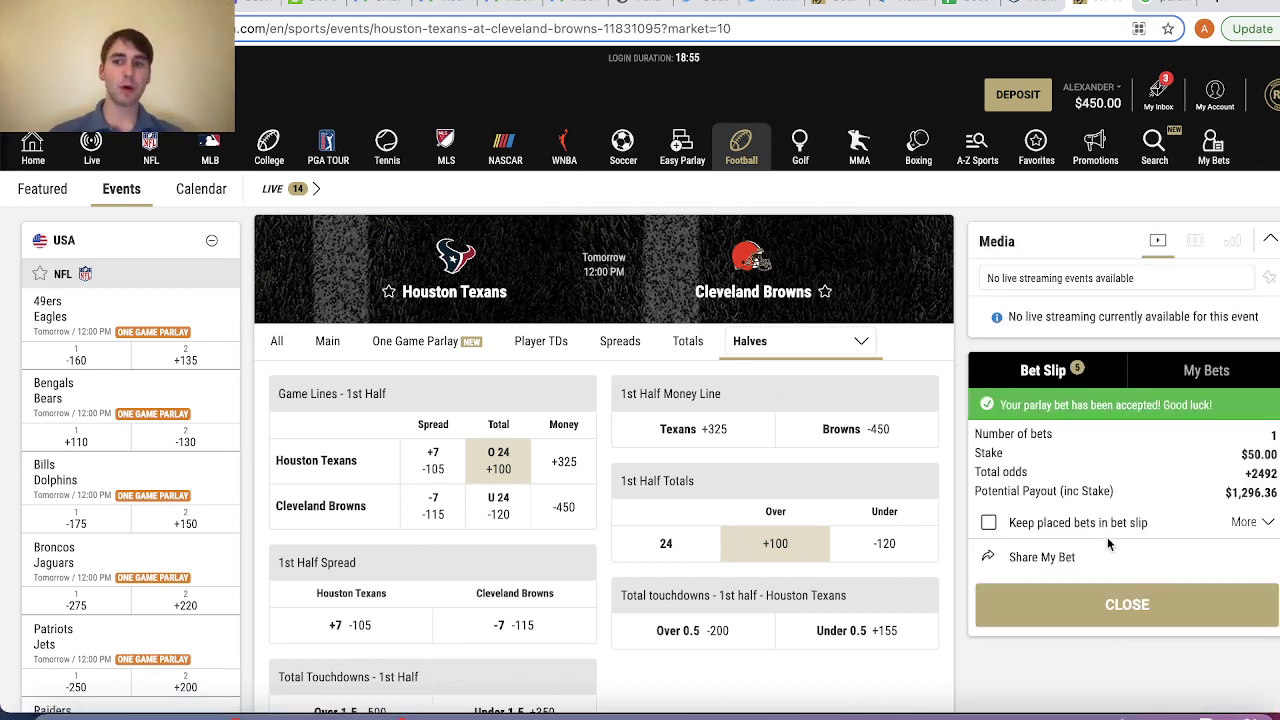
{"action": "left_click", "coordinate": [1055, 525]}
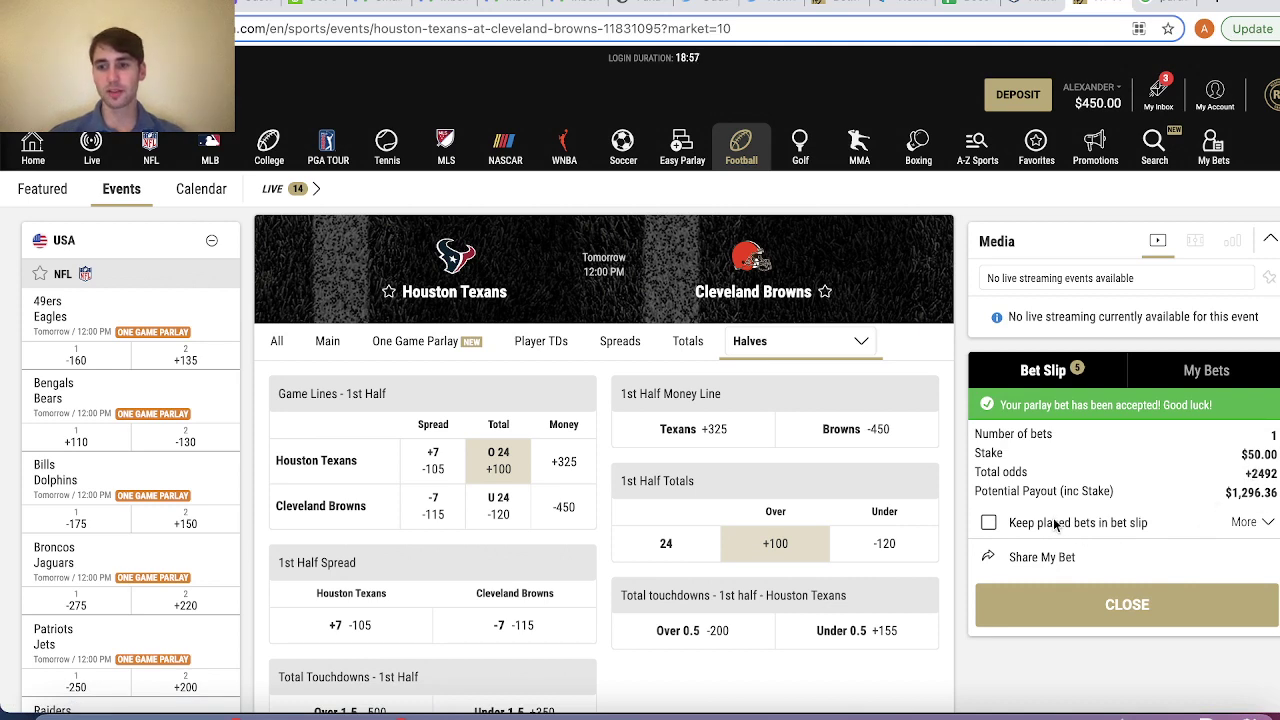
{"action": "left_click", "coordinate": [1134, 610]}
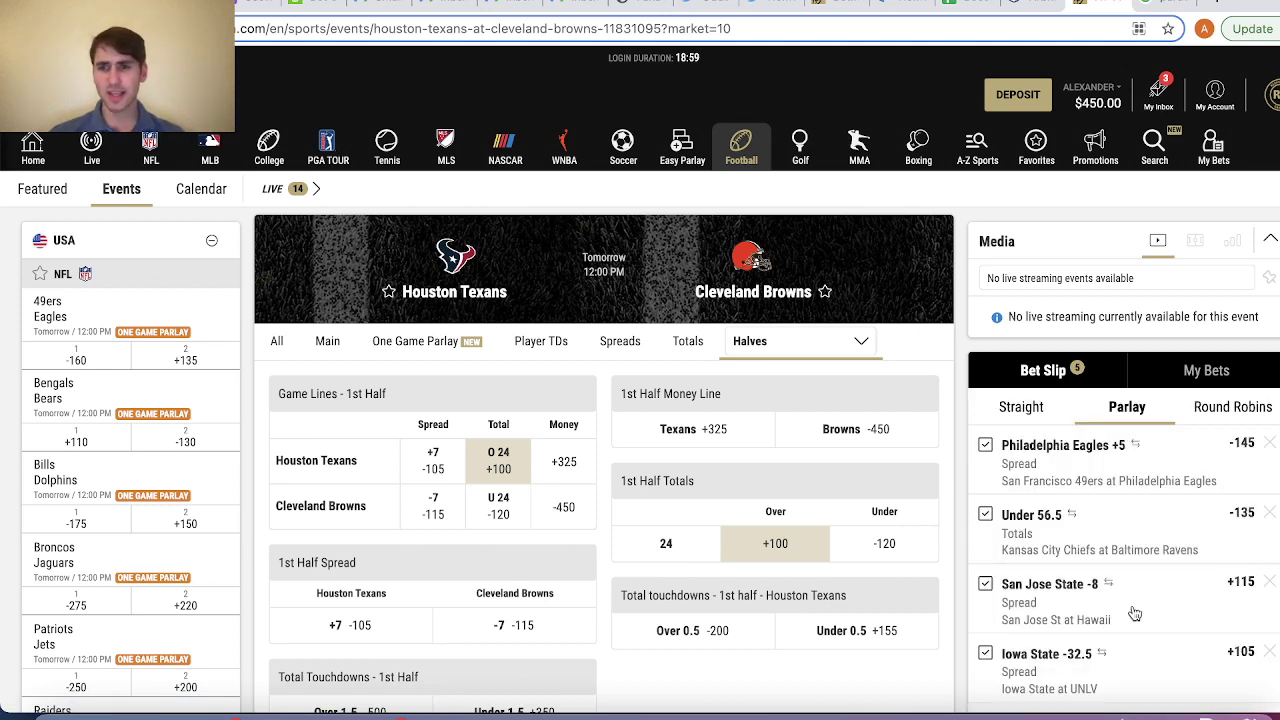
Remove Under 56.5 from the slip and place the four-leg parlay for $50, keeping its selections.
{"action": "left_click", "coordinate": [1270, 514]}
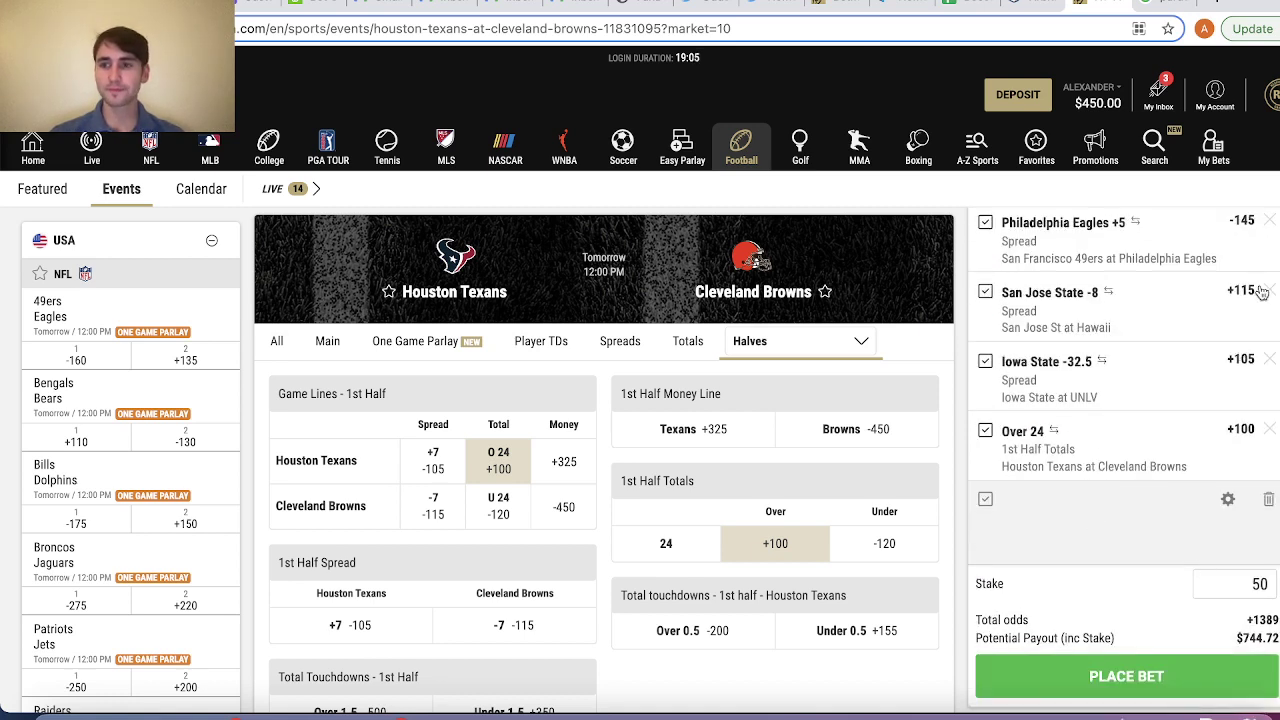
{"action": "left_click", "coordinate": [1179, 677]}
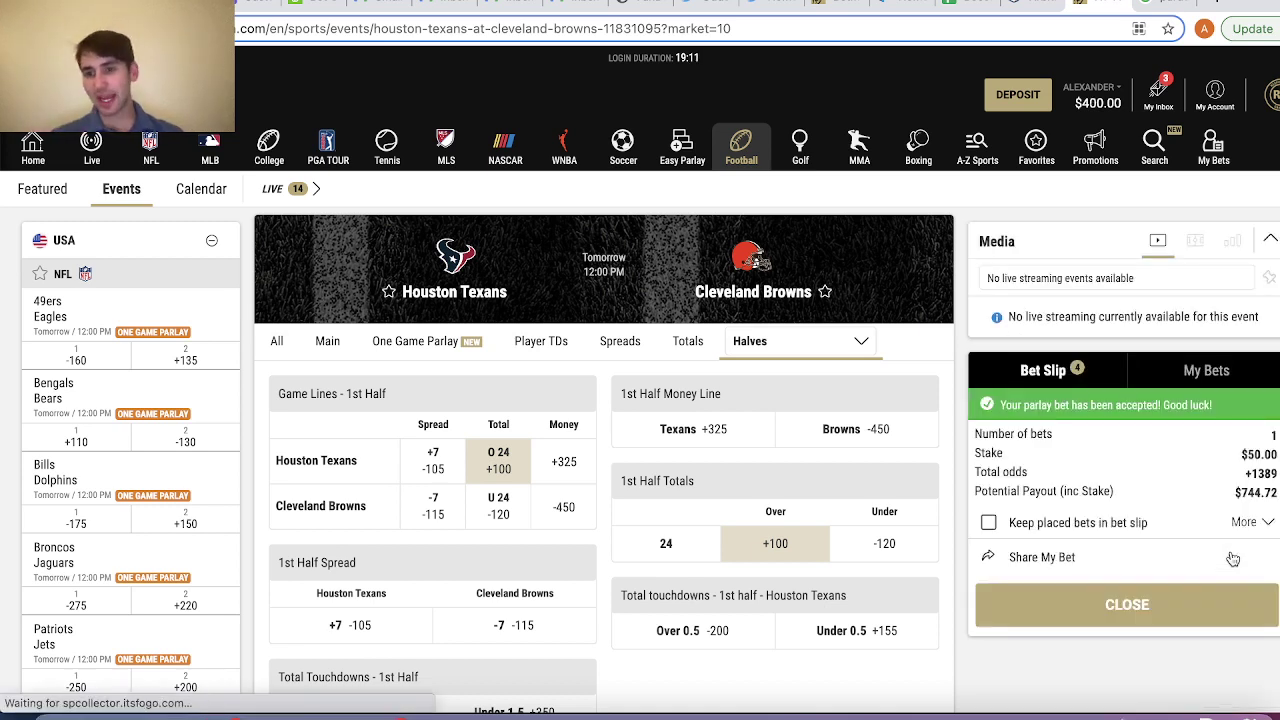
{"action": "left_click", "coordinate": [1122, 524]}
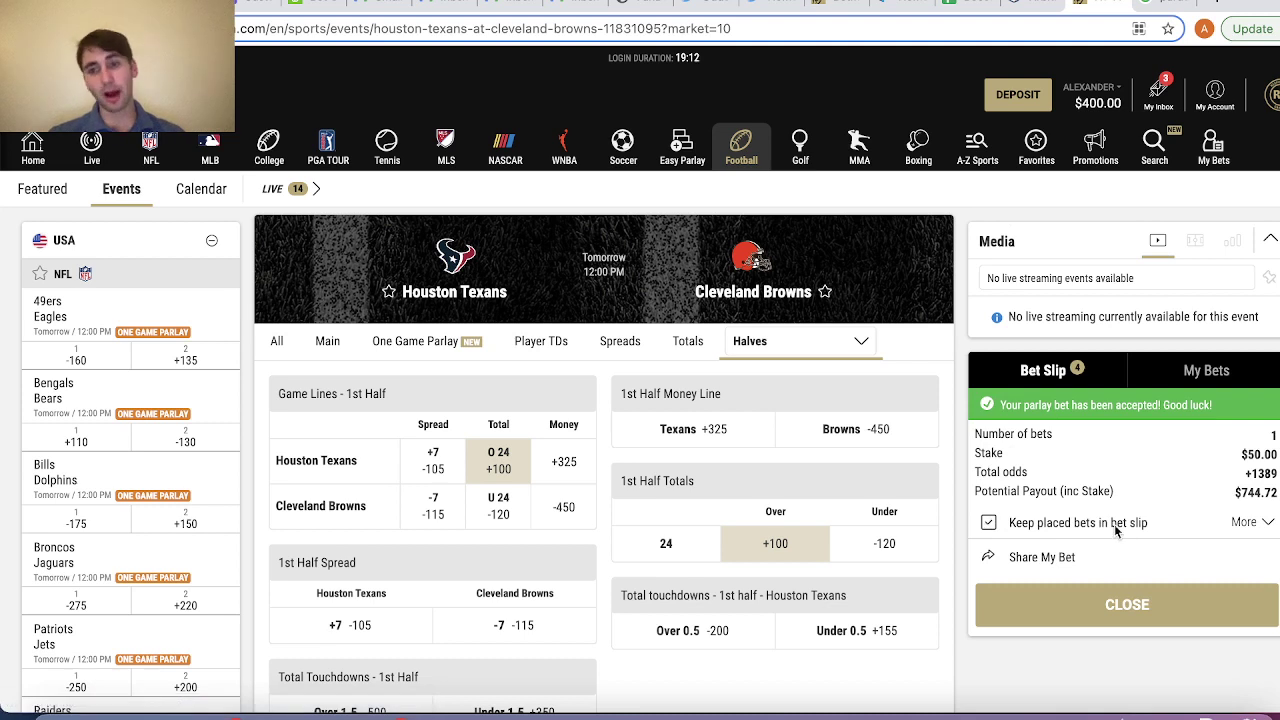
{"action": "left_click", "coordinate": [1130, 606]}
Remove San Jose State -8 from the slip and place the three-leg parlay with a $150 stake, keeping its selections.
{"action": "left_click", "coordinate": [1266, 510]}
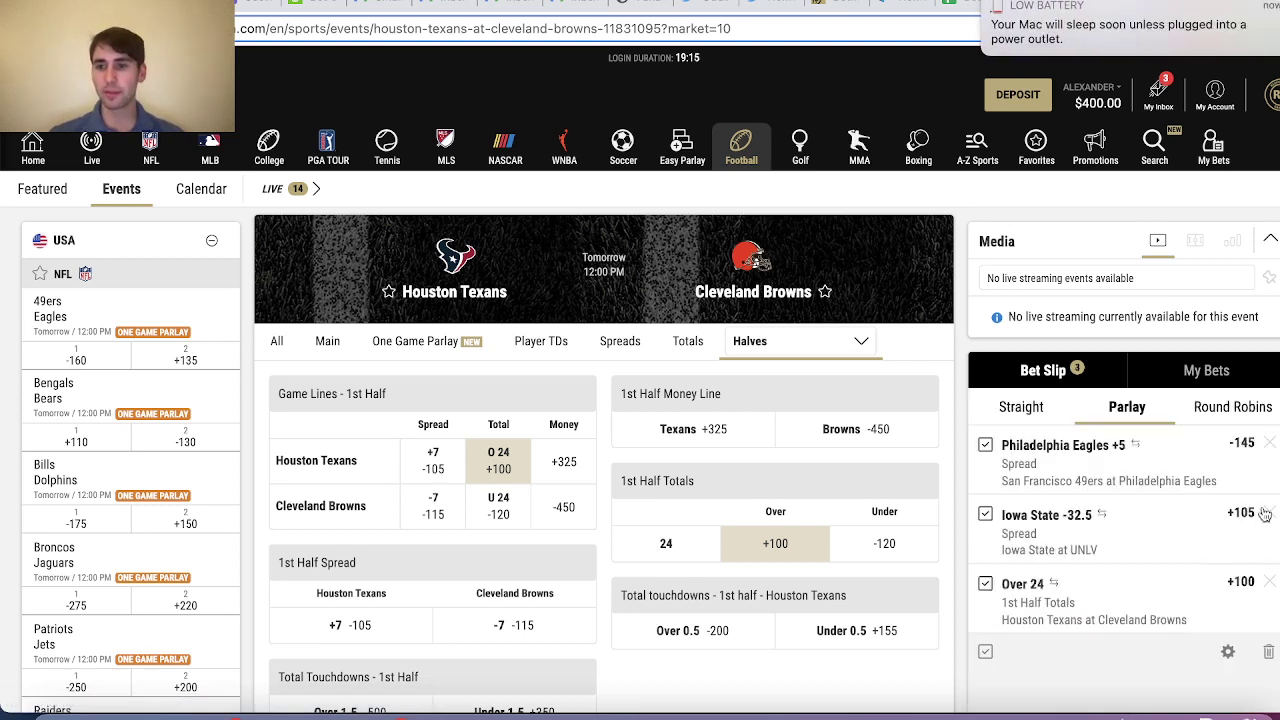
{"action": "scroll", "coordinate": [1225, 583], "scroll_direction": "down", "scroll_amount": 4}
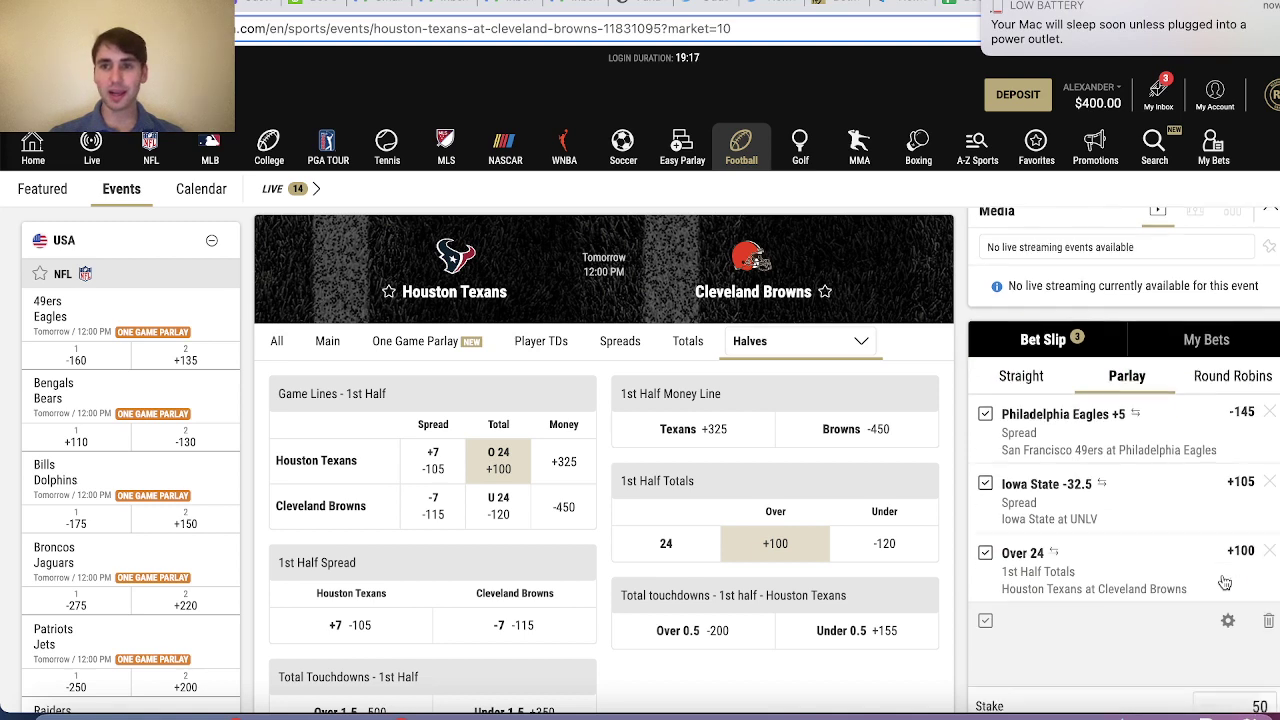
{"action": "left_click", "coordinate": [1258, 588]}
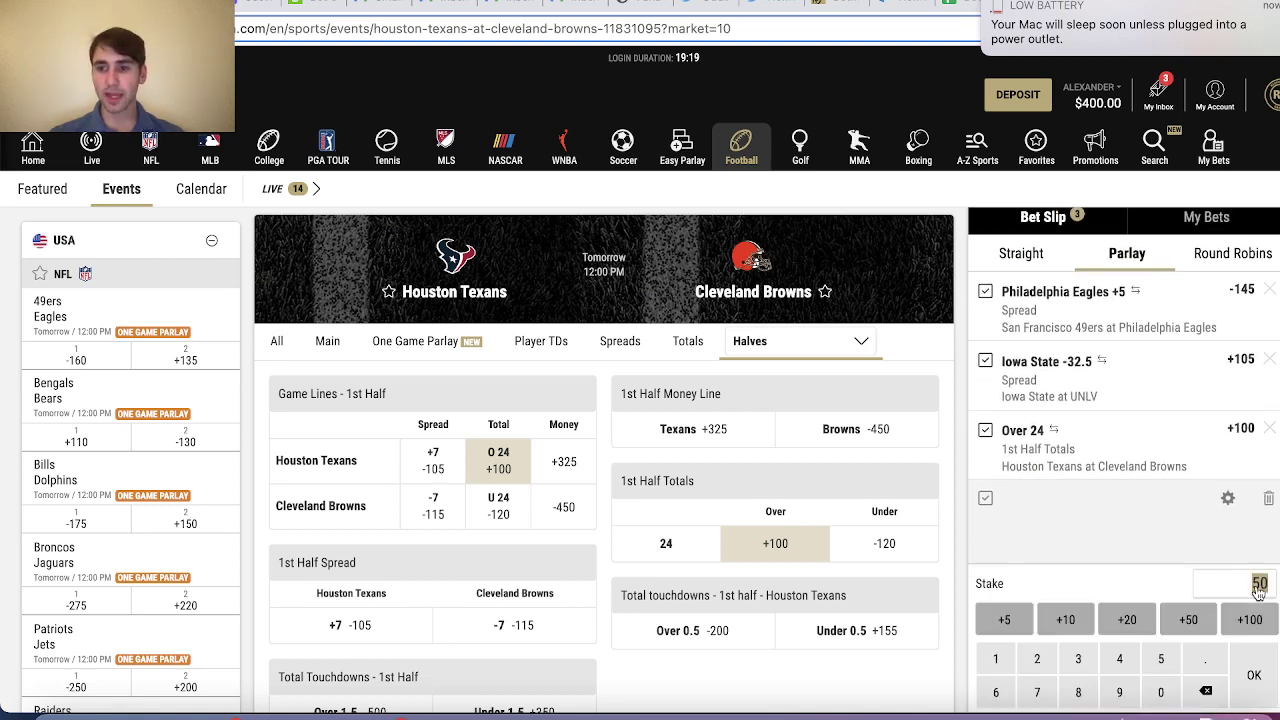
{"action": "type", "text": "150"}
{"action": "scroll", "coordinate": [1240, 590], "scroll_direction": "down", "scroll_amount": 2}
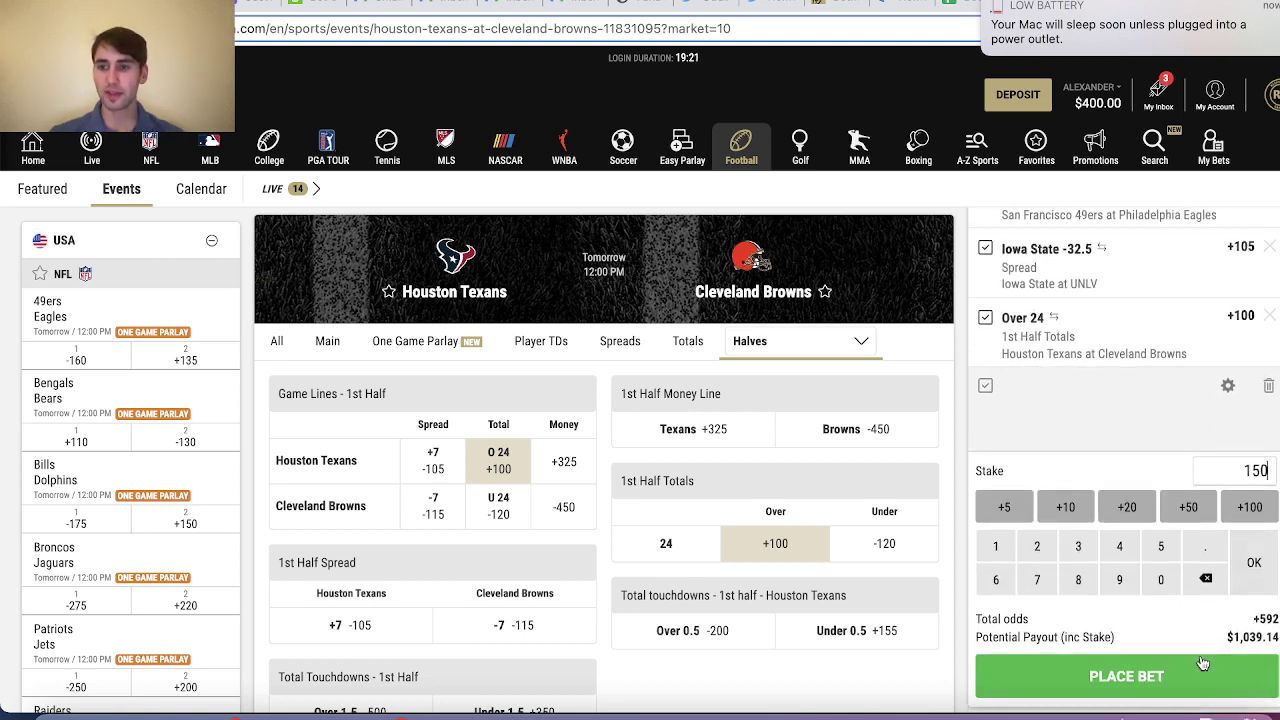
{"action": "left_click", "coordinate": [1193, 688]}
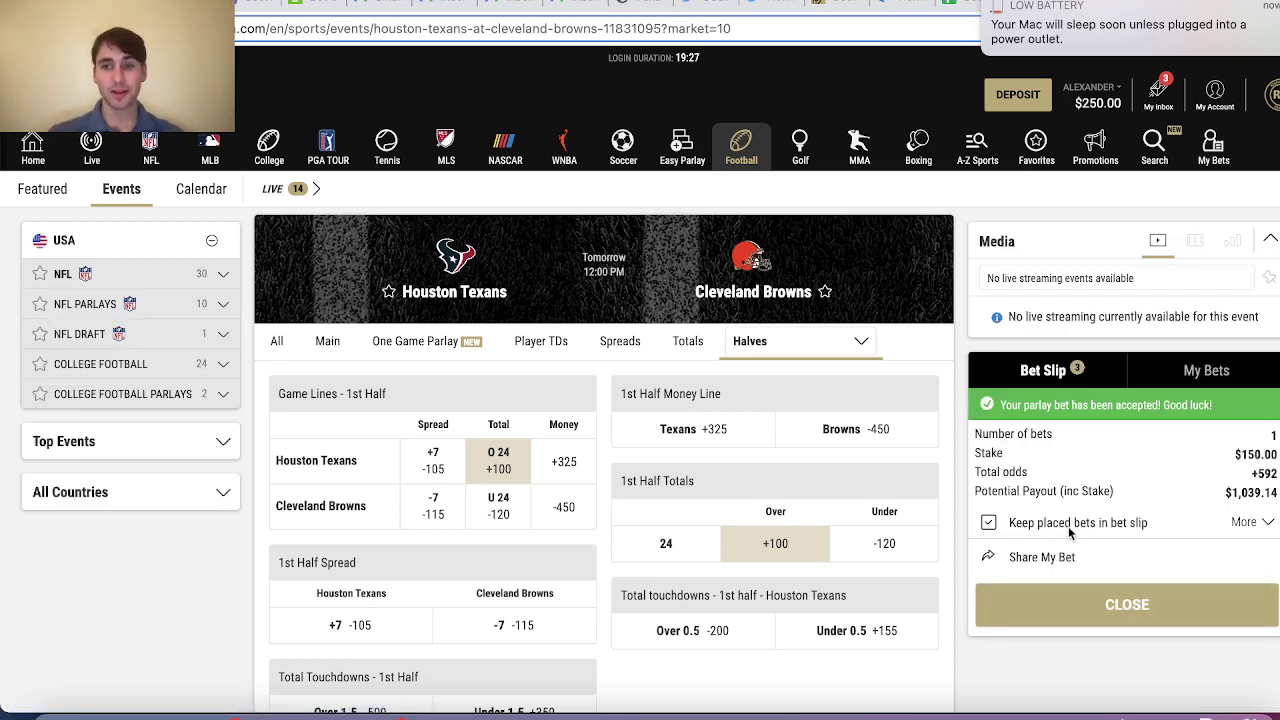
{"action": "left_click", "coordinate": [1117, 605]}
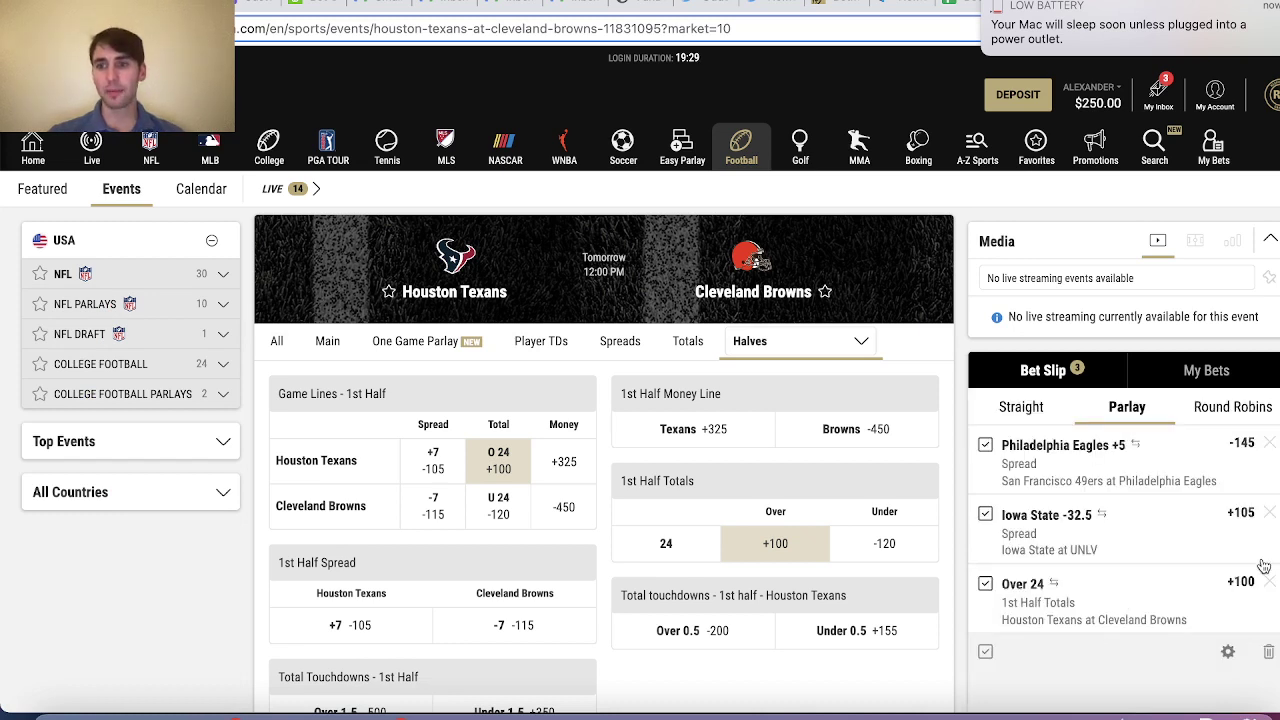
Place the same three-leg parlay a second time for $150 and return to the retained bet slip.
{"action": "scroll", "coordinate": [1264, 563], "scroll_direction": "down", "scroll_amount": 1}
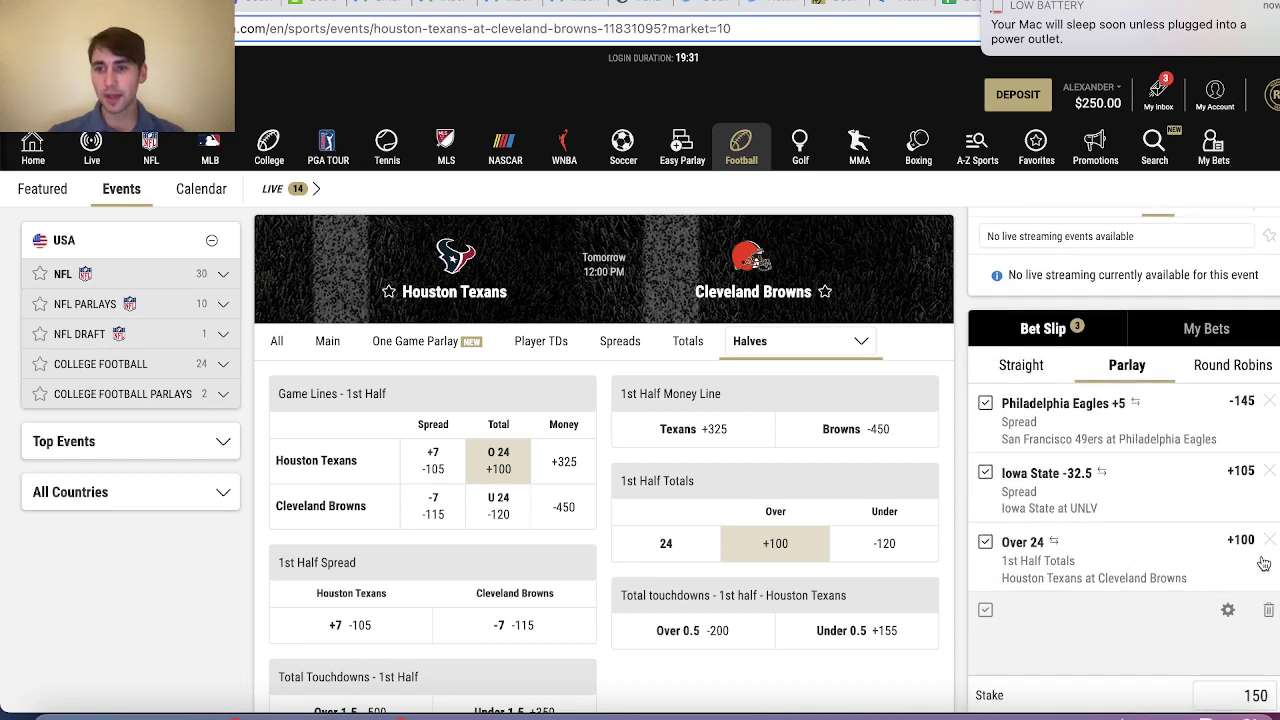
{"action": "scroll", "coordinate": [1264, 563], "scroll_direction": "down", "scroll_amount": 2}
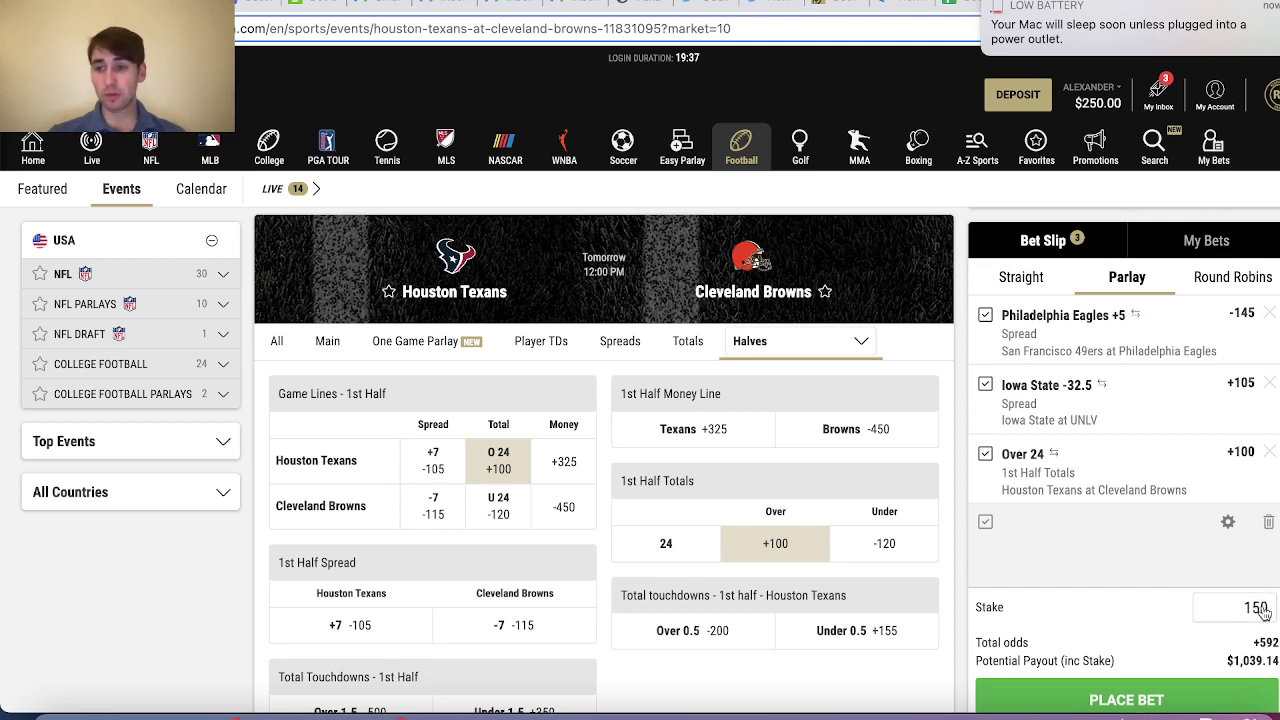
{"action": "left_click", "coordinate": [1186, 698]}
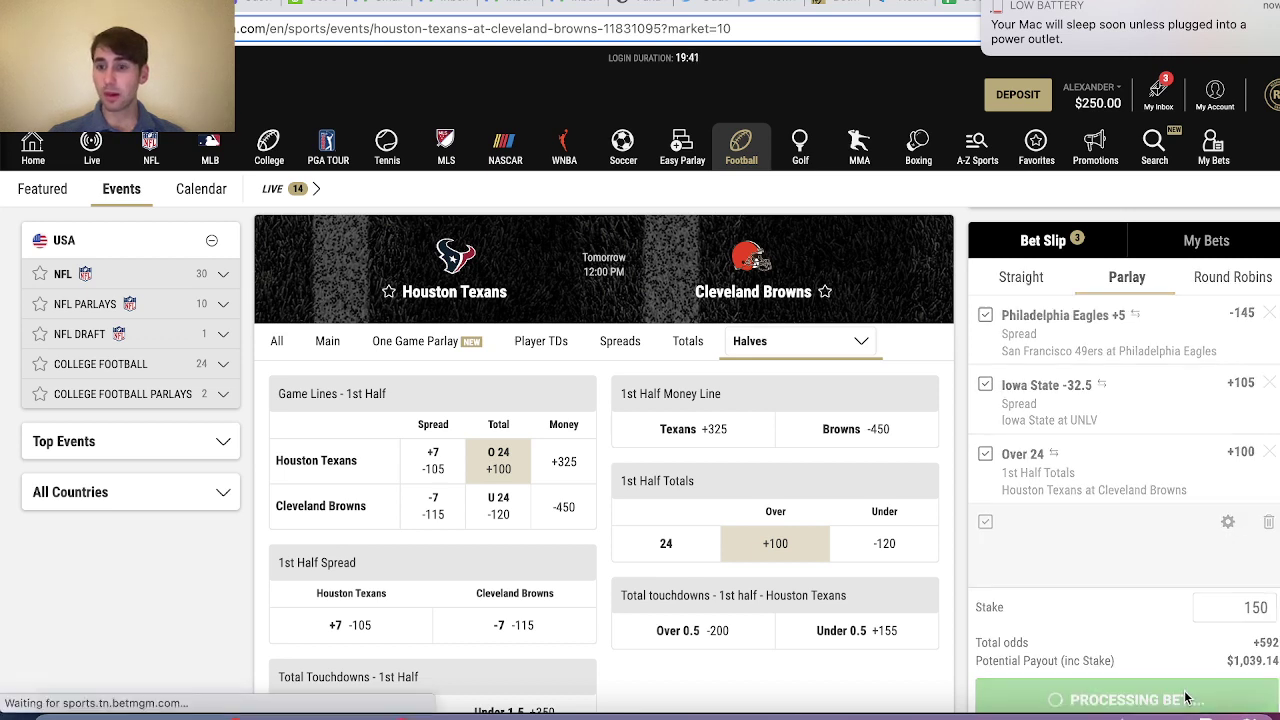
{"action": "left_click", "coordinate": [1094, 617]}
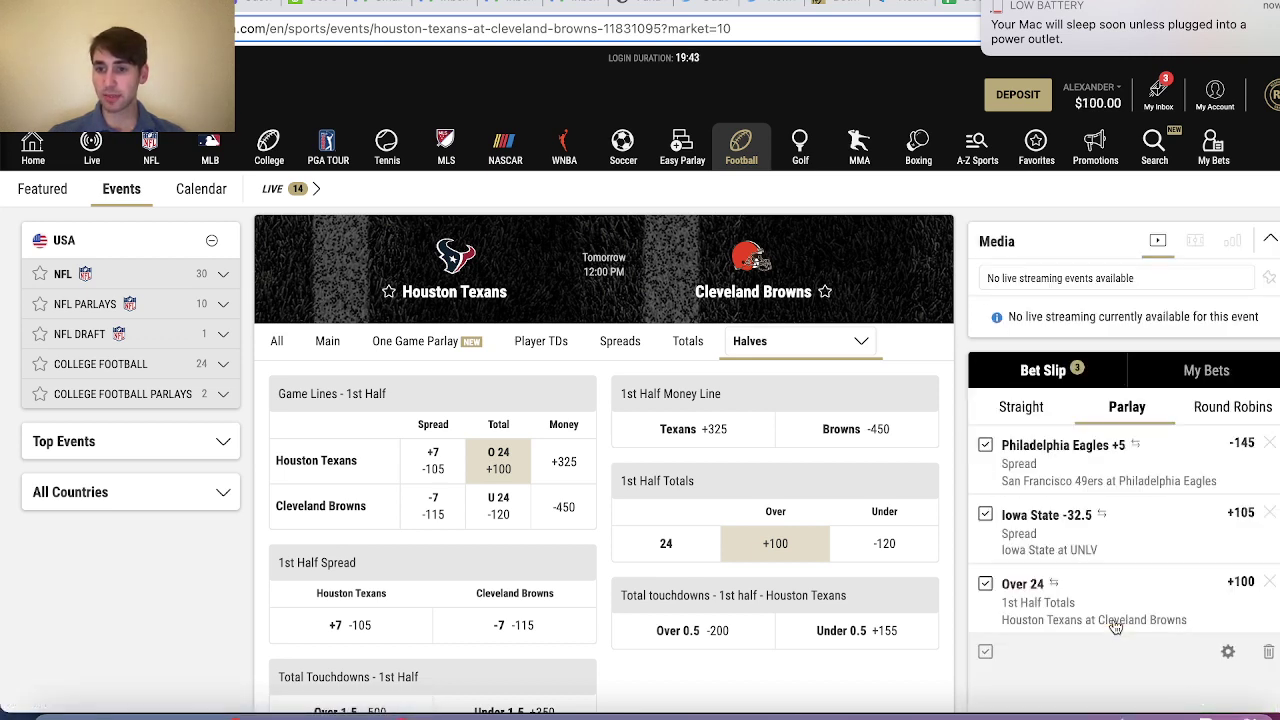
Remove Iowa State -32.5 from the slip and place the two-leg parlay of Philadelphia Eagles +5 and Over 24 for $100.
{"action": "left_click", "coordinate": [1266, 514]}
{"action": "scroll", "coordinate": [1264, 560], "scroll_direction": "down", "scroll_amount": 2}
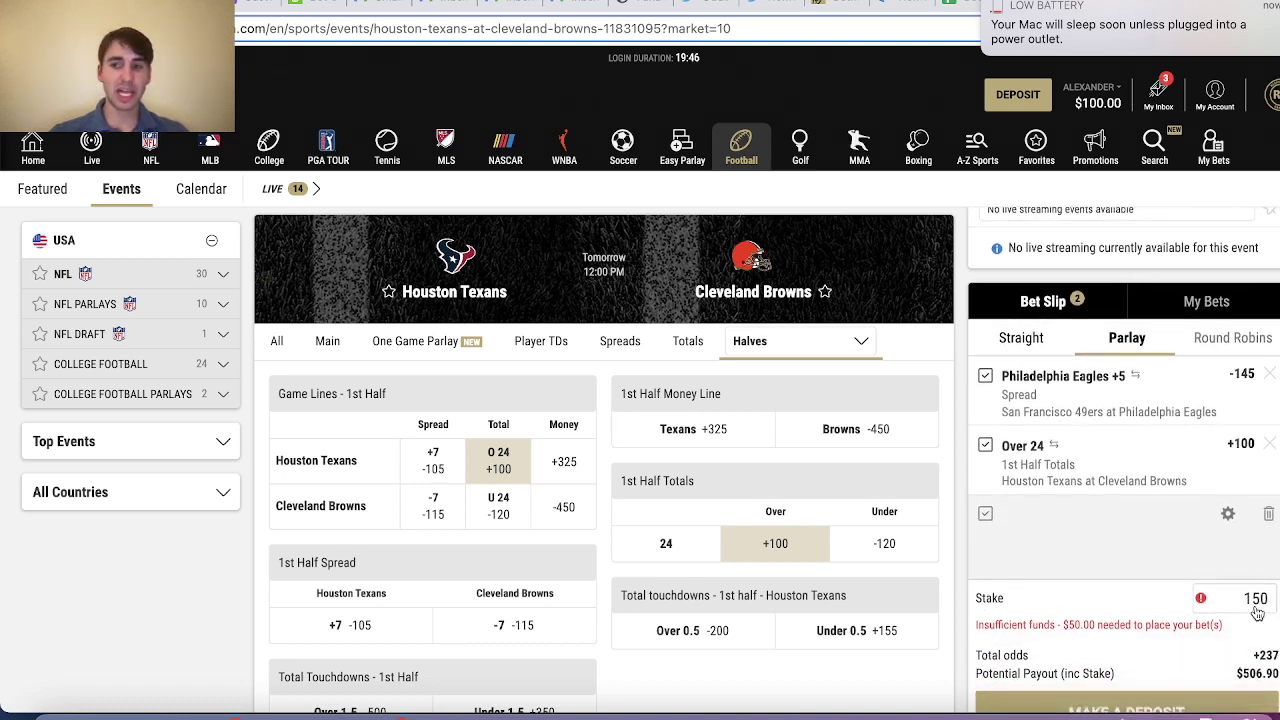
{"action": "left_click", "coordinate": [1257, 605]}
{"action": "type", "text": "100"}
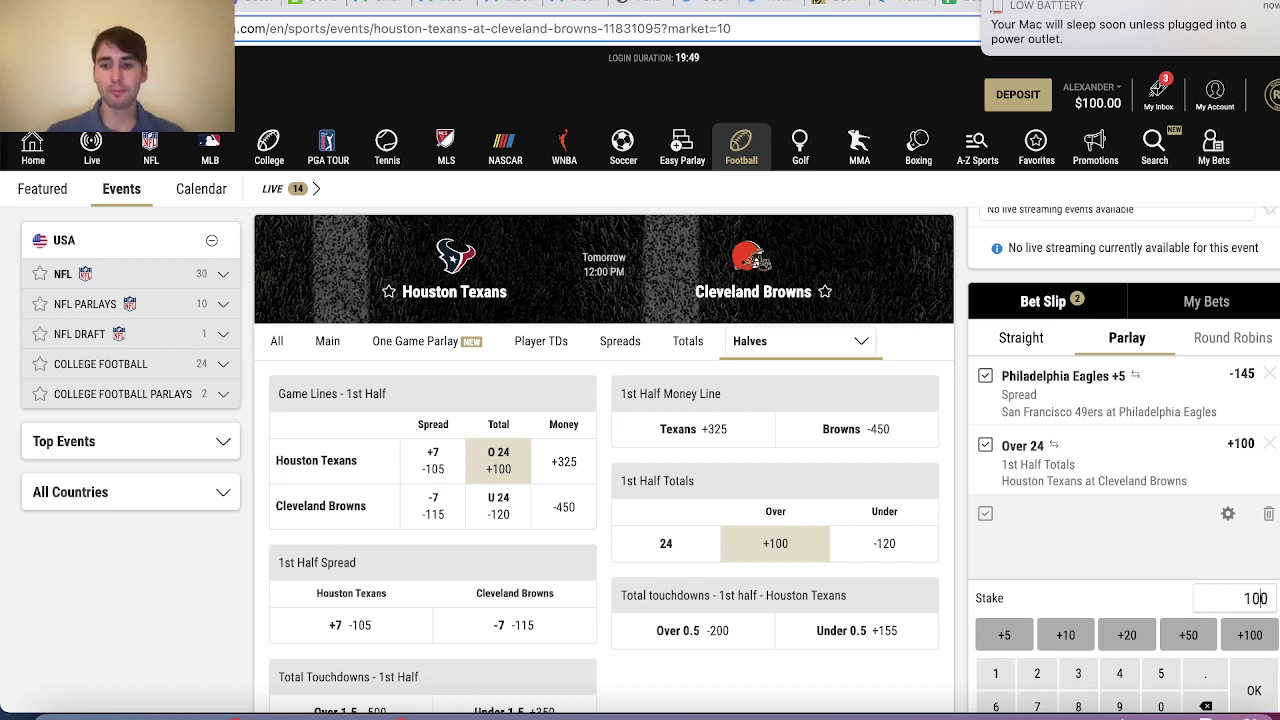
{"action": "scroll", "coordinate": [1124, 460], "scroll_direction": "down", "scroll_amount": 2}
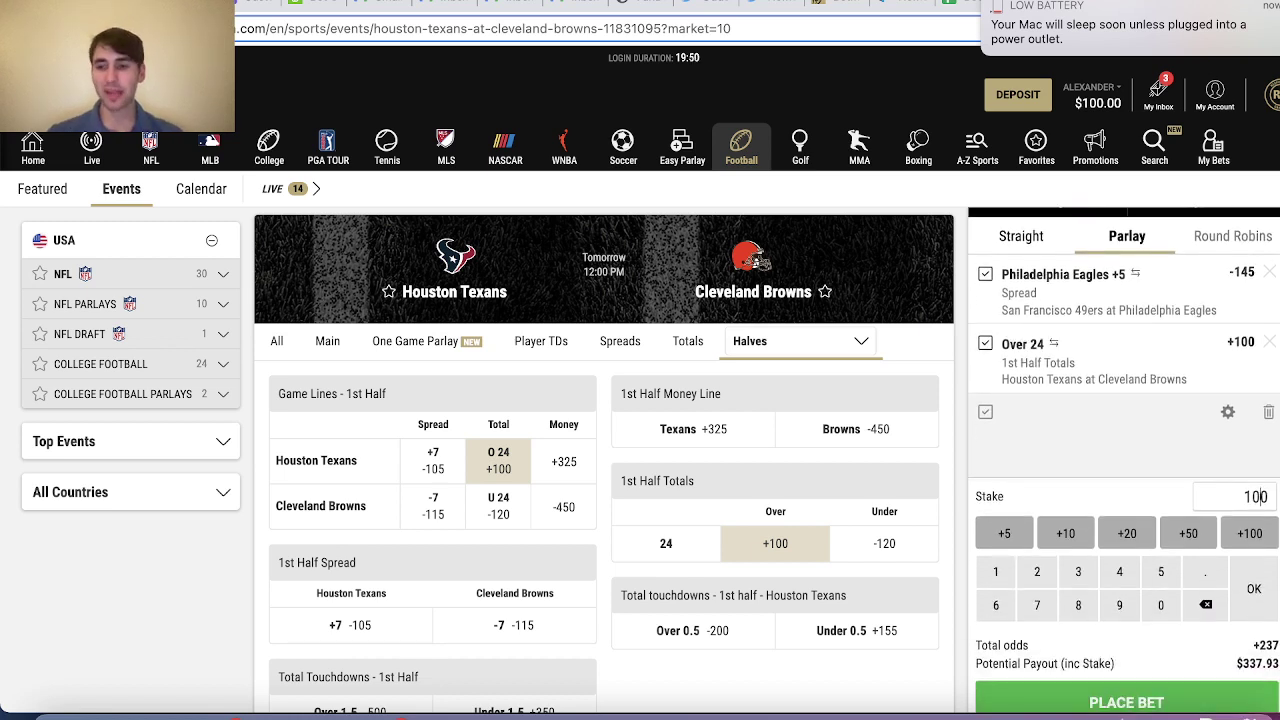
{"action": "left_click", "coordinate": [1201, 705]}
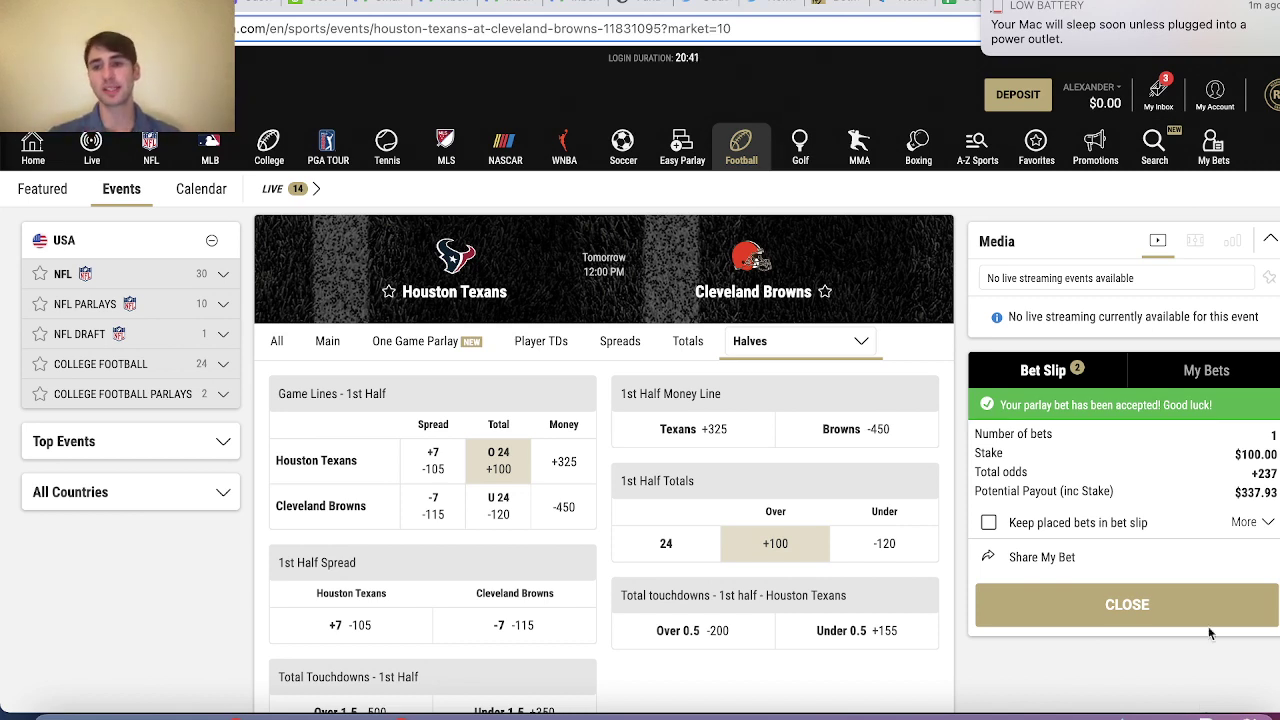
Review the stakes, odds and potential payouts of all open bets, loading the additional entries at the end of the list.
{"action": "left_click", "coordinate": [1217, 376]}
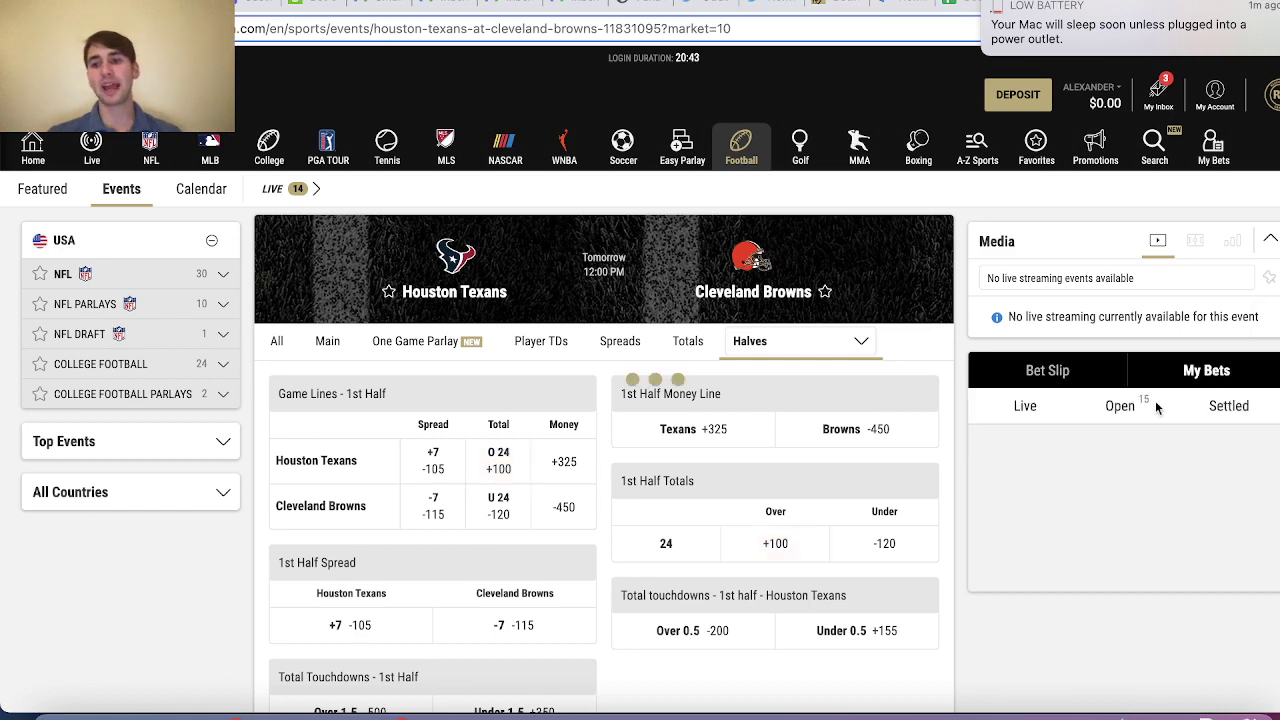
{"action": "left_click", "coordinate": [1125, 410]}
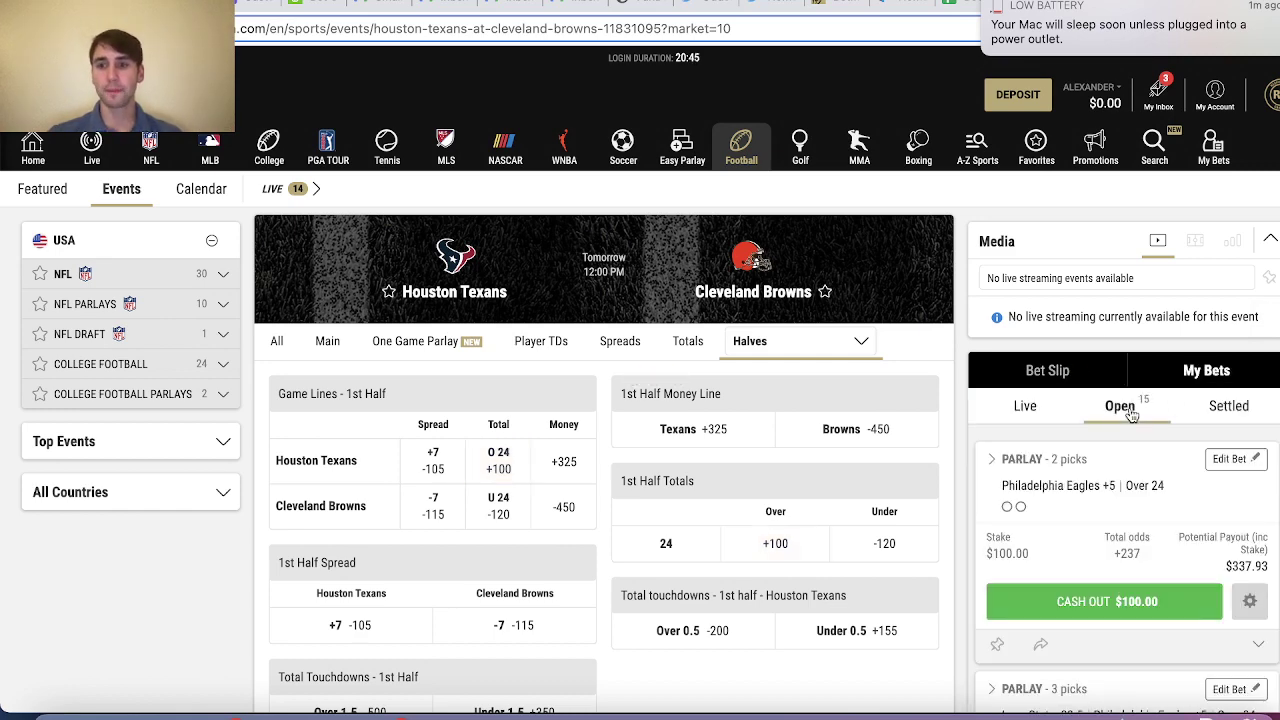
{"action": "scroll", "coordinate": [1124, 565], "scroll_direction": "down", "scroll_amount": 3}
{"action": "scroll", "coordinate": [1124, 565], "scroll_direction": "down", "scroll_amount": 6}
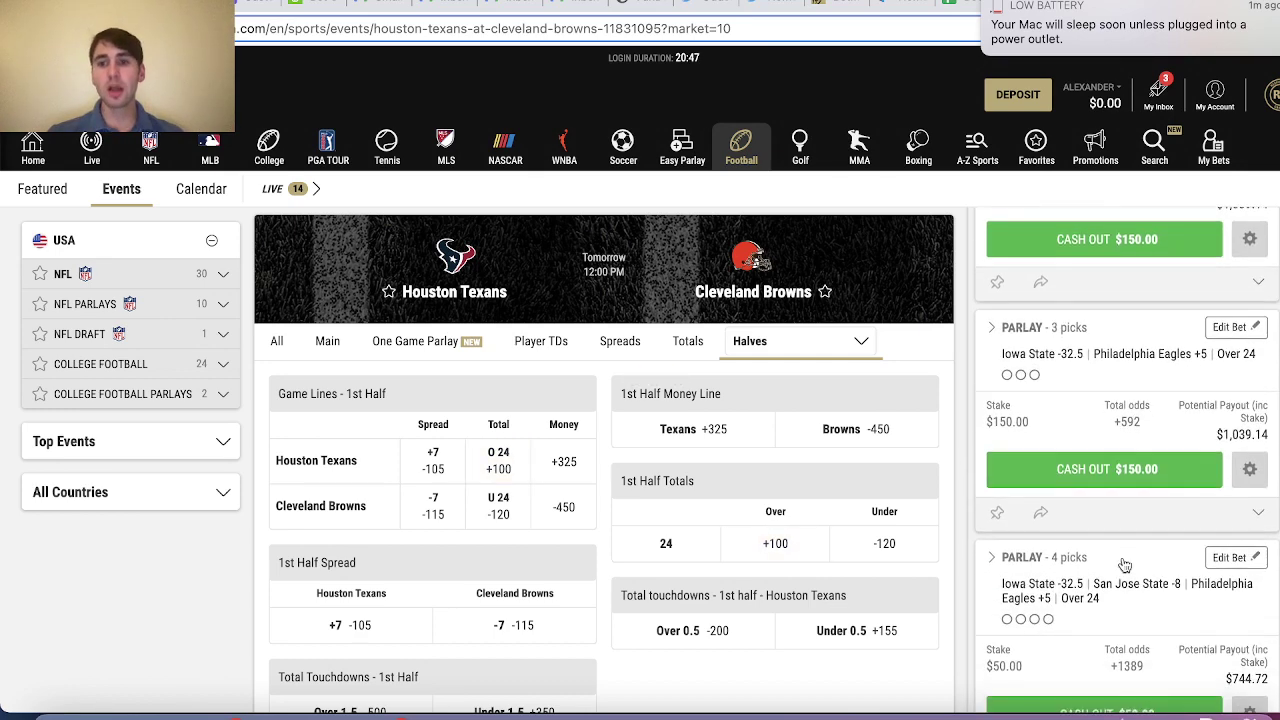
{"action": "scroll", "coordinate": [1124, 565], "scroll_direction": "down", "scroll_amount": 8}
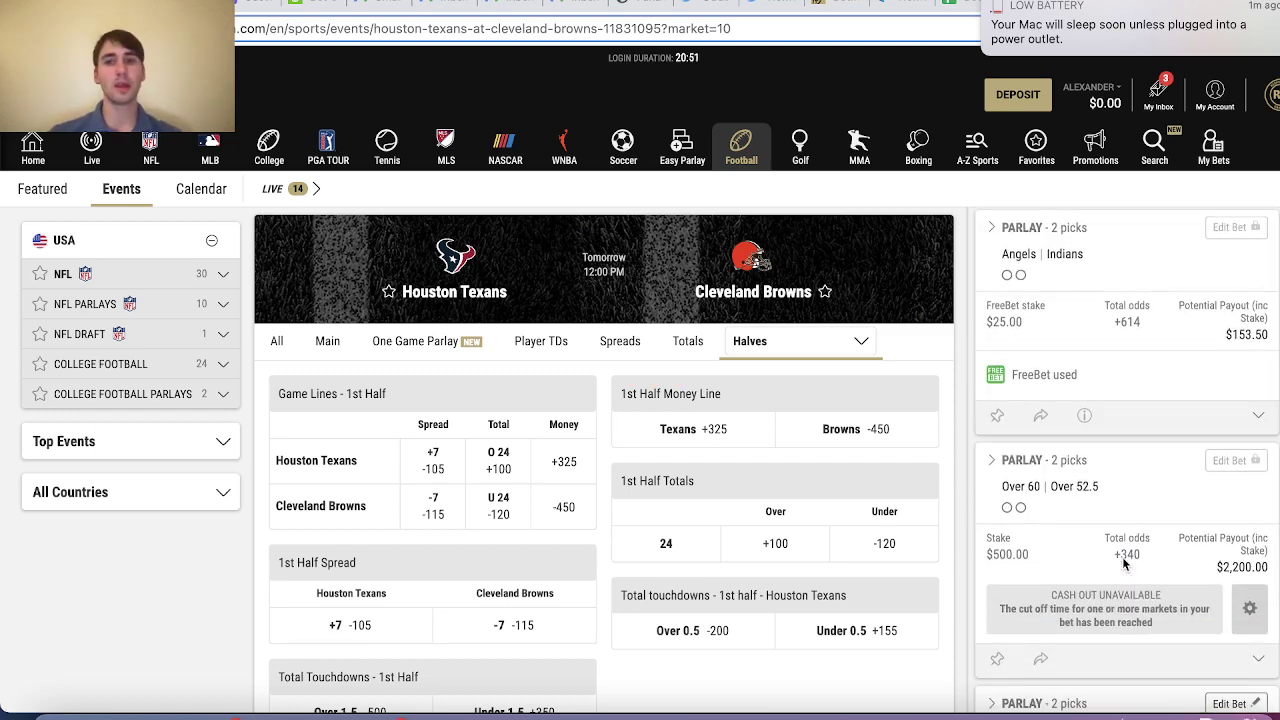
{"action": "scroll", "coordinate": [1124, 565], "scroll_direction": "down", "scroll_amount": 4}
{"action": "scroll", "coordinate": [1124, 566], "scroll_direction": "down", "scroll_amount": 4}
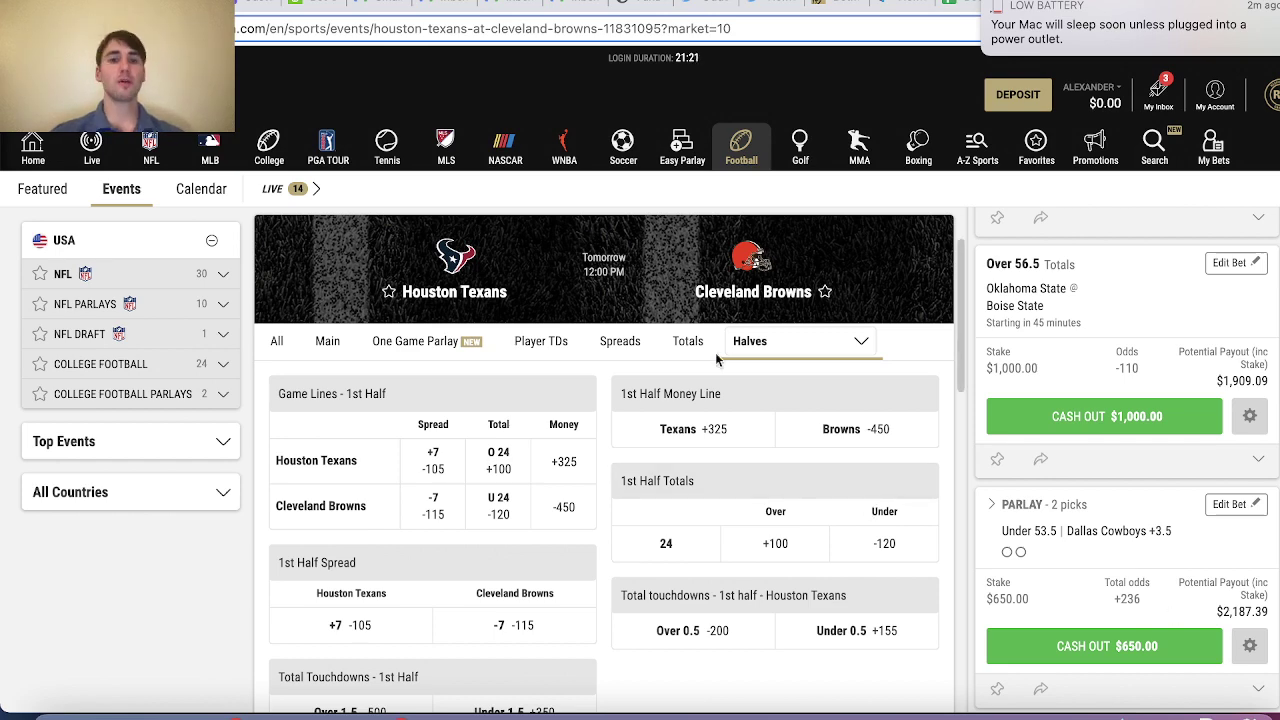
{"action": "scroll", "coordinate": [784, 525], "scroll_direction": "down", "scroll_amount": 3}
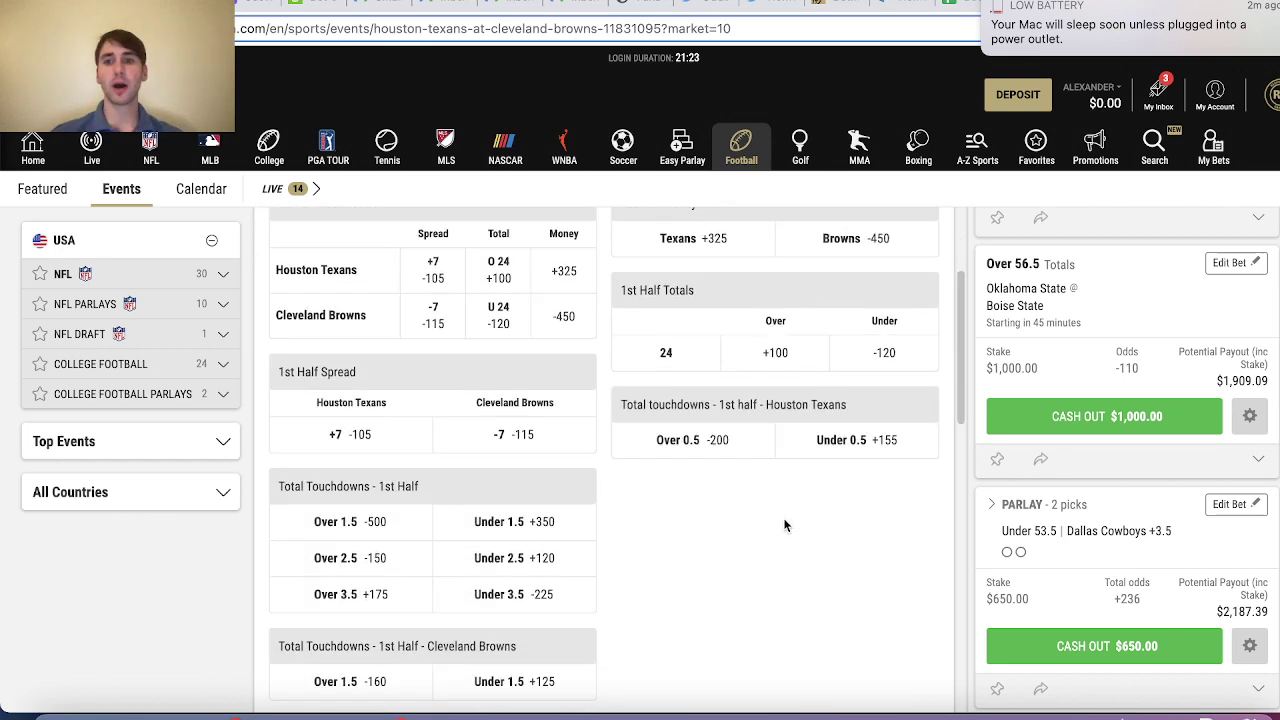
{"action": "scroll", "coordinate": [784, 525], "scroll_direction": "down", "scroll_amount": 4}
{"action": "scroll", "coordinate": [1060, 542], "scroll_direction": "down", "scroll_amount": 1}
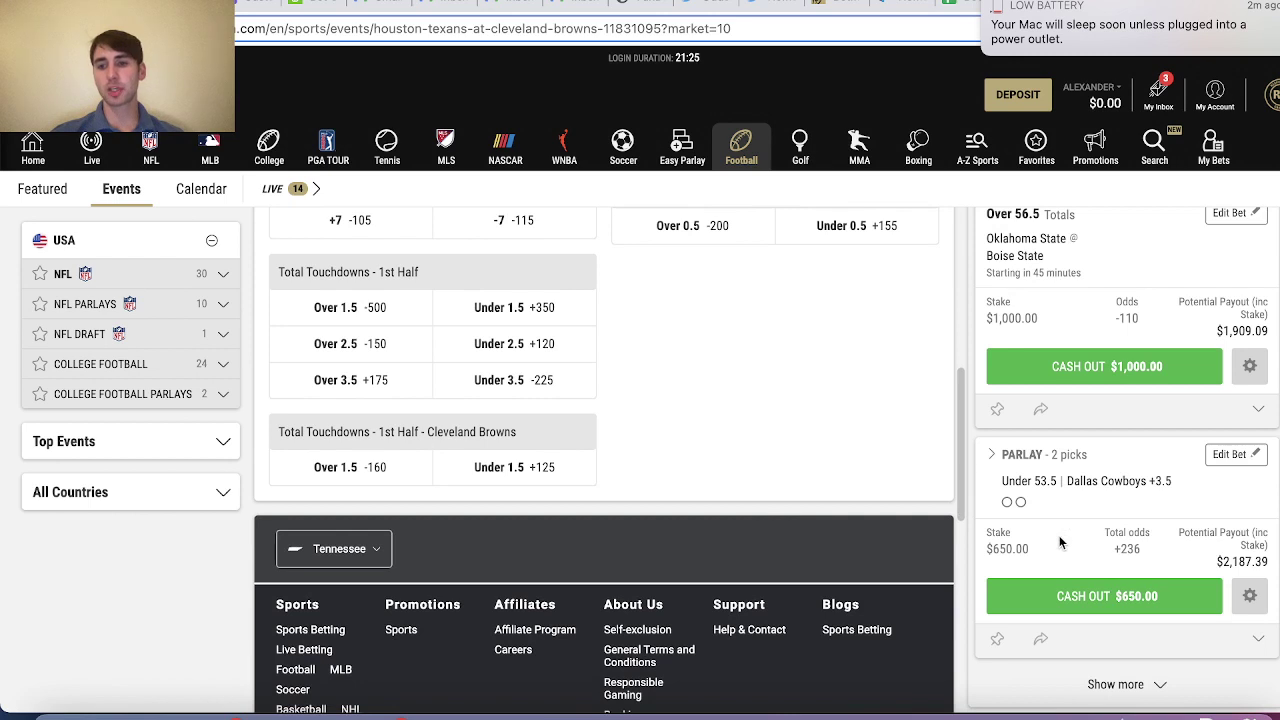
{"action": "left_click", "coordinate": [1129, 684]}
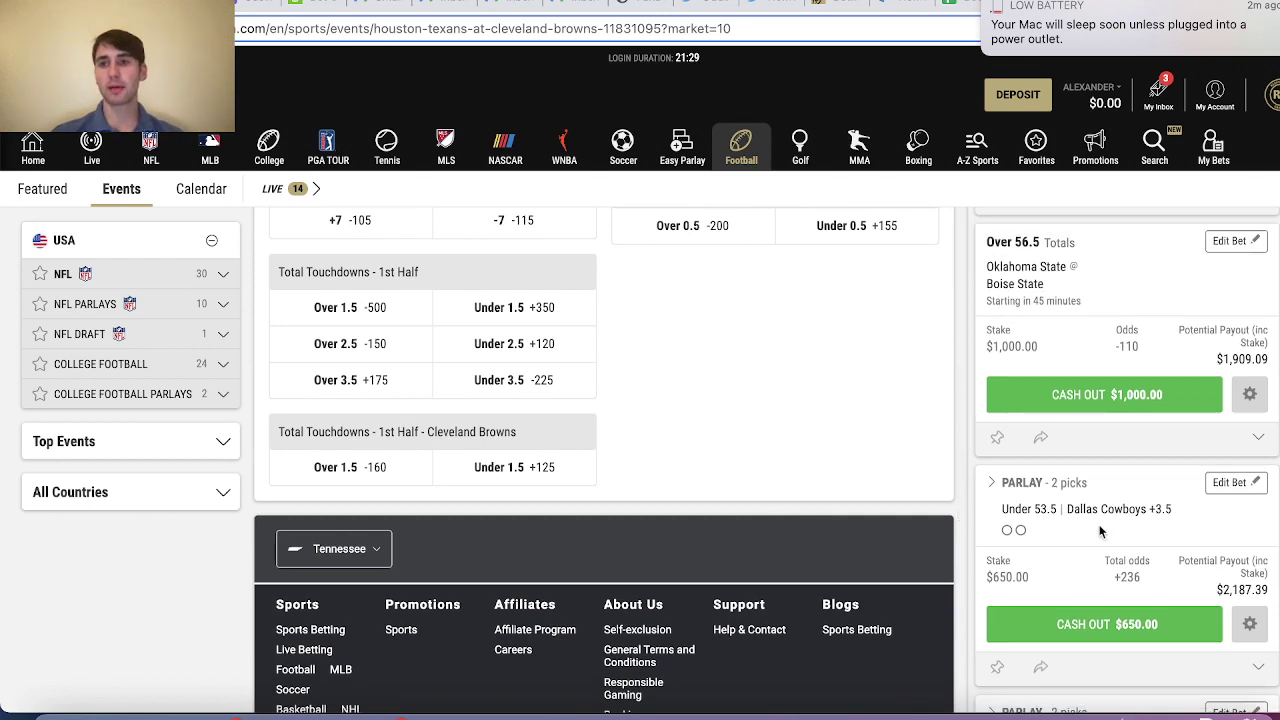
{"action": "scroll", "coordinate": [1100, 531], "scroll_direction": "down", "scroll_amount": 10}
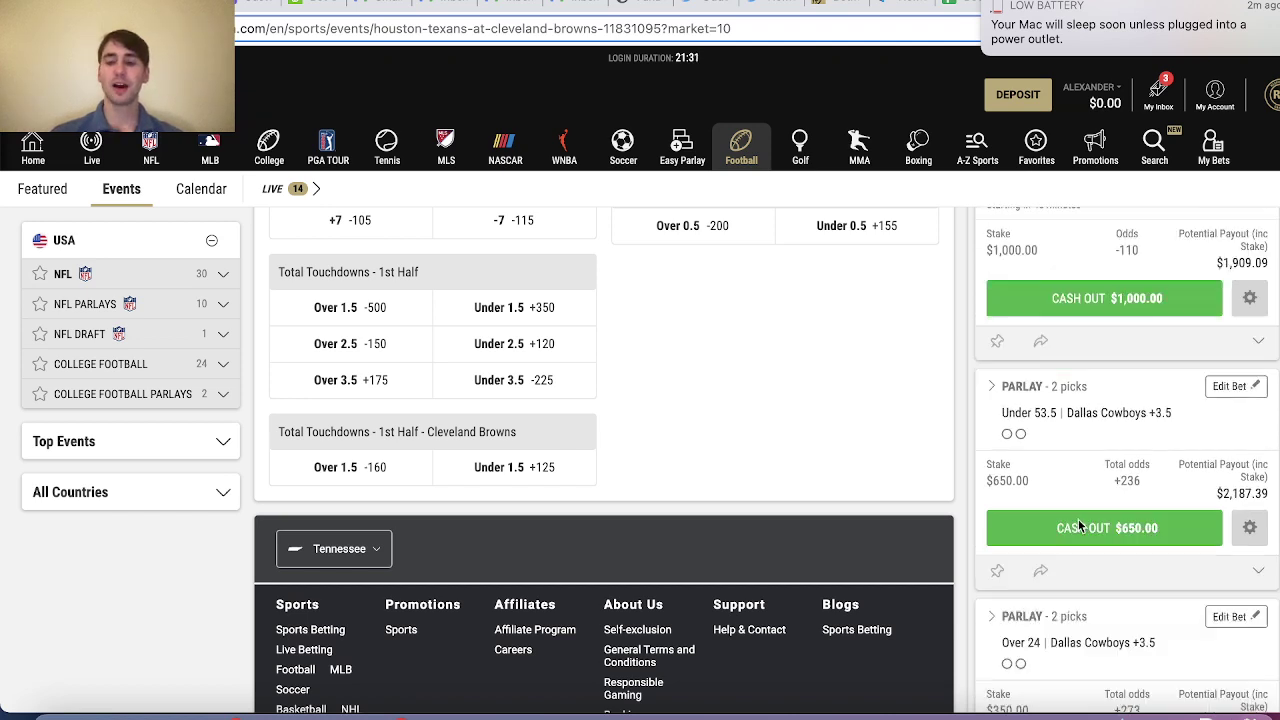